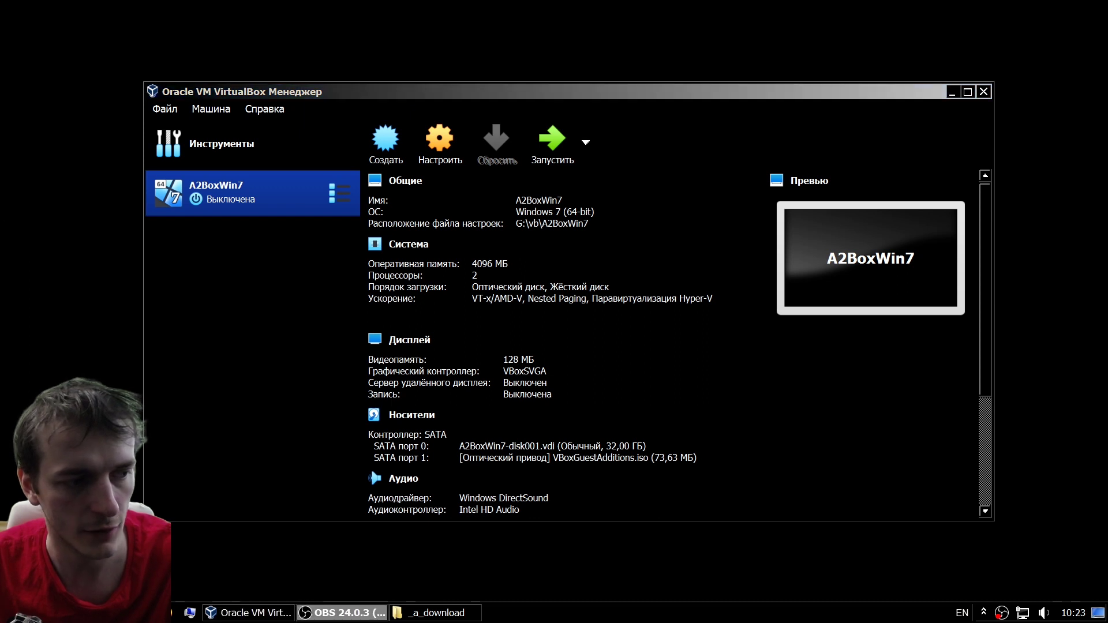
Step: Start a new virtual machine named lubuntu, with type Linux and version Ubuntu (64-bit)
{"action": "left_click_drag", "start_coordinate": [572, 94], "coordinate": [590, 102]}
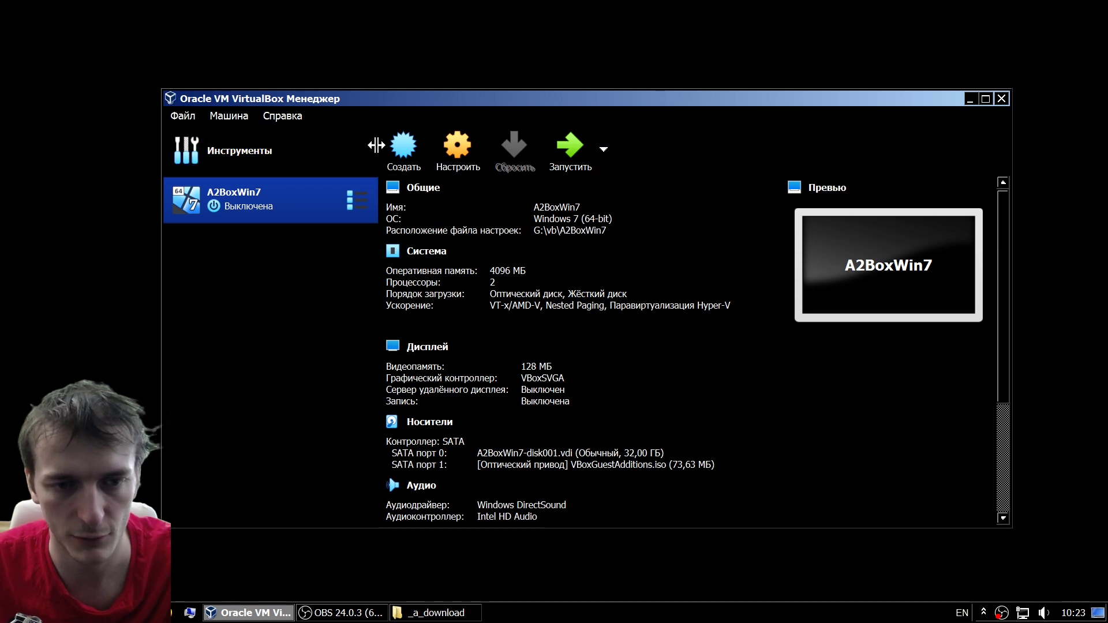
{"action": "left_click", "coordinate": [404, 148]}
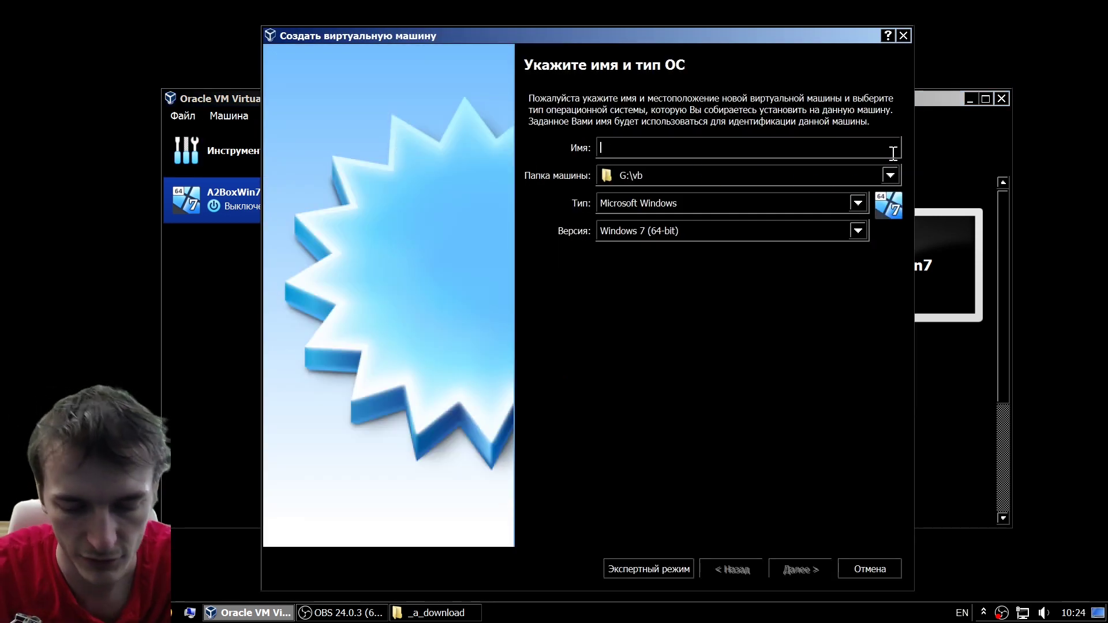
{"action": "type", "text": "Iubu"}
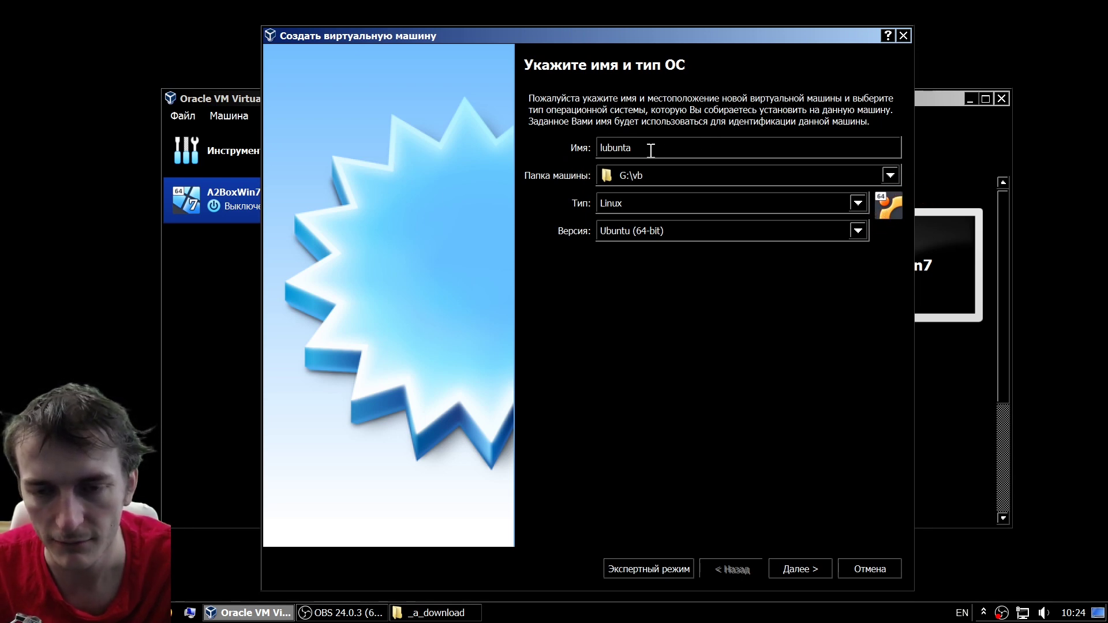
{"action": "key", "text": "BackSpace"}
{"action": "type", "text": "u"}
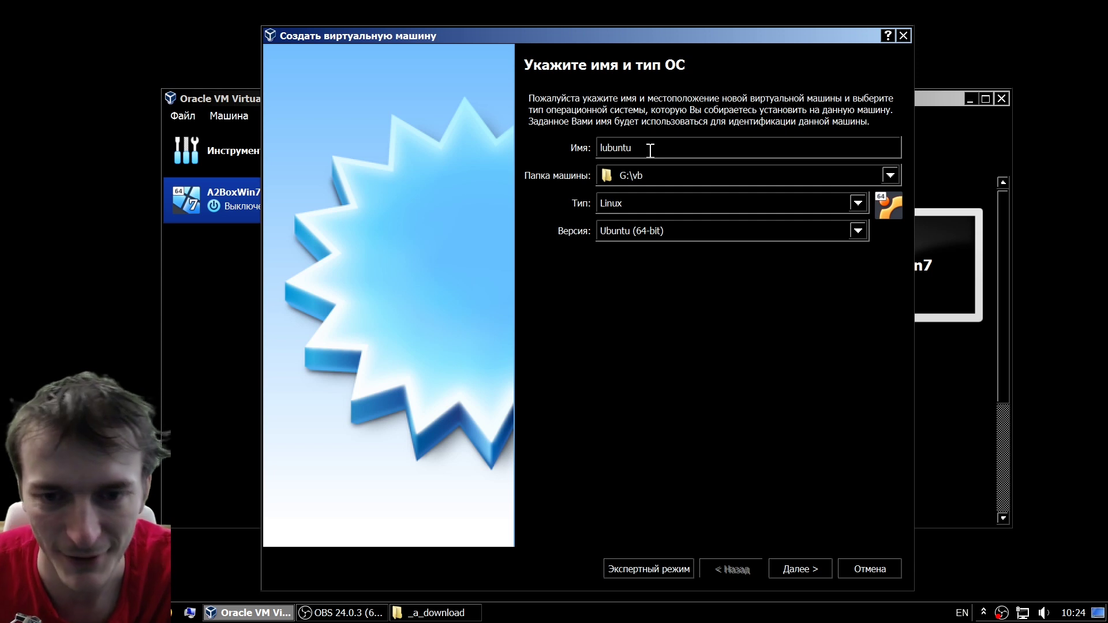
{"action": "left_click", "coordinate": [662, 233]}
{"action": "scroll", "coordinate": [681, 289], "scroll_direction": "down", "scroll_amount": 2}
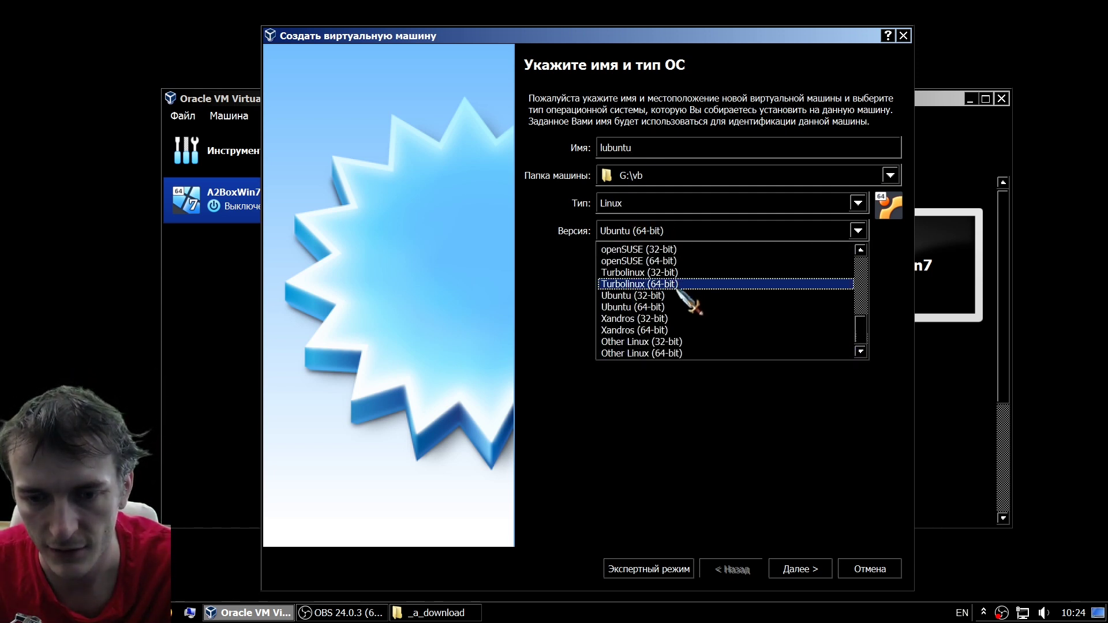
{"action": "left_click", "coordinate": [654, 307]}
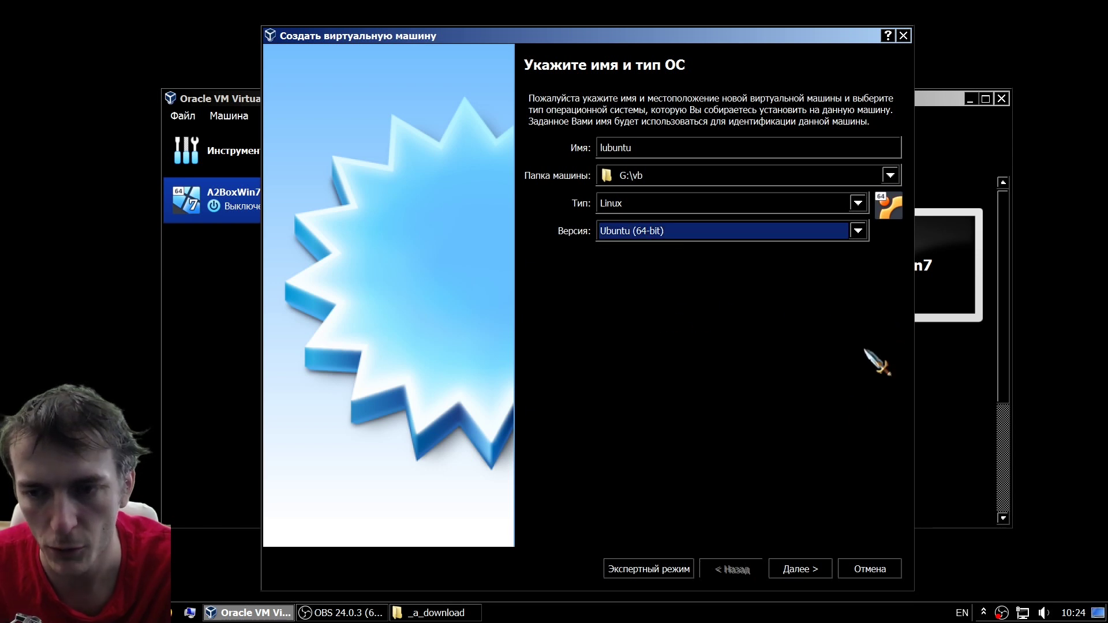
{"action": "left_click", "coordinate": [800, 569]}
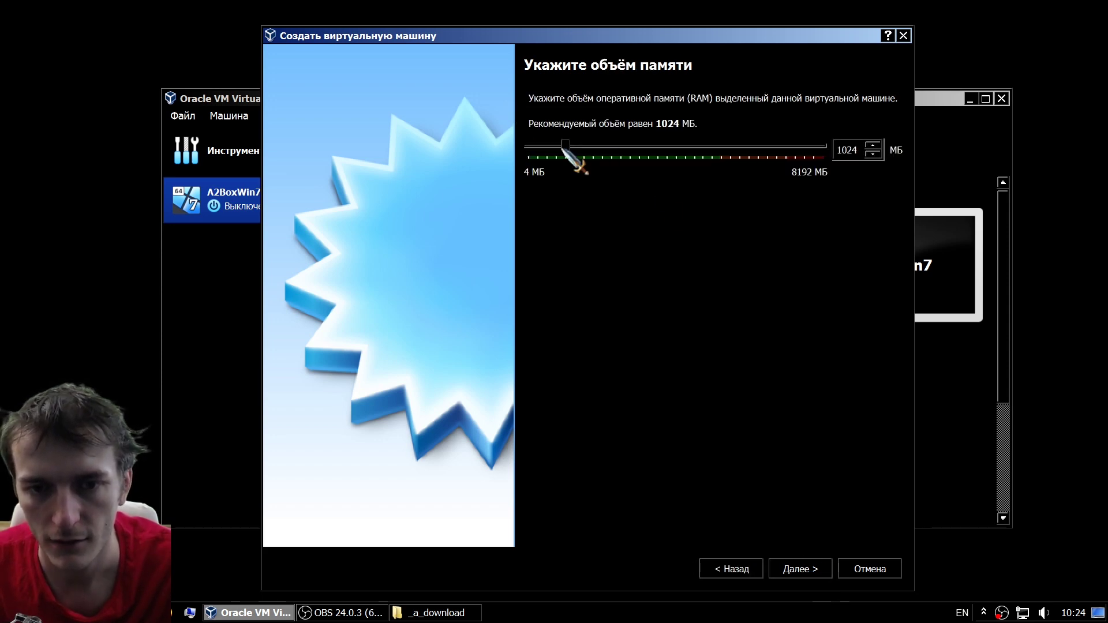
Step: Set the machine's memory to 2048 MB and choose to create a new virtual hard disk
{"action": "left_click_drag", "start_coordinate": [567, 146], "coordinate": [603, 146]}
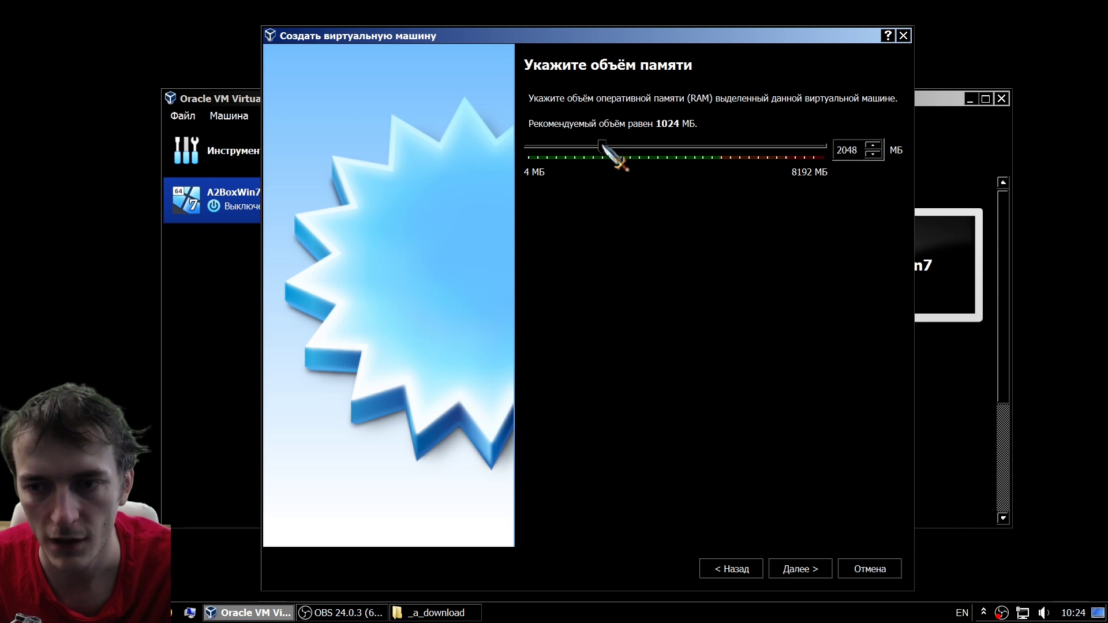
{"action": "left_click", "coordinate": [816, 569]}
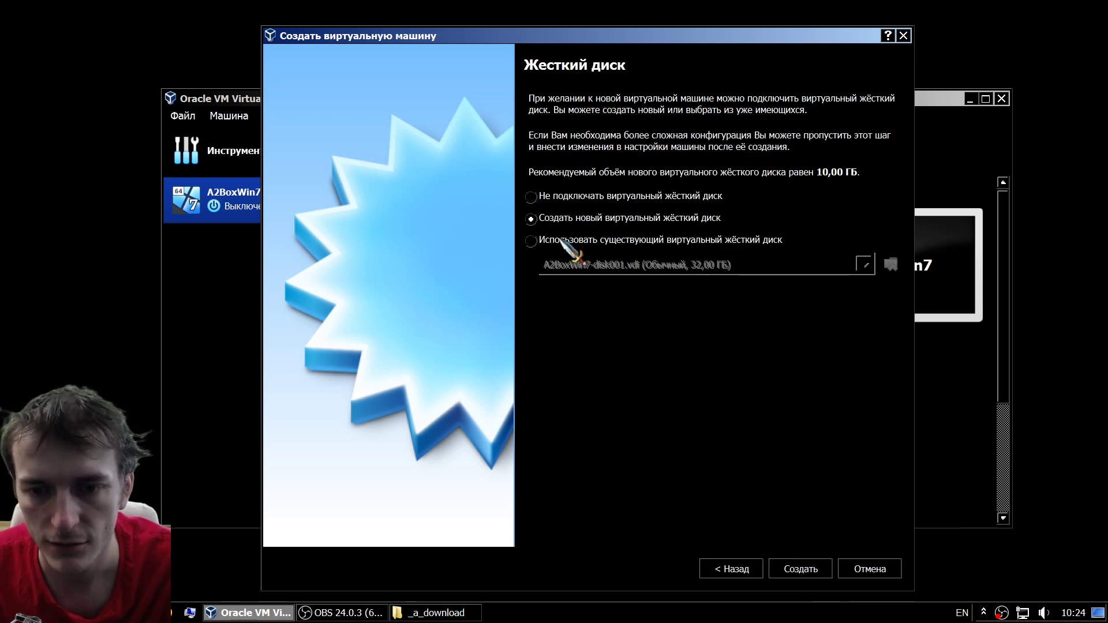
{"action": "left_click", "coordinate": [808, 571]}
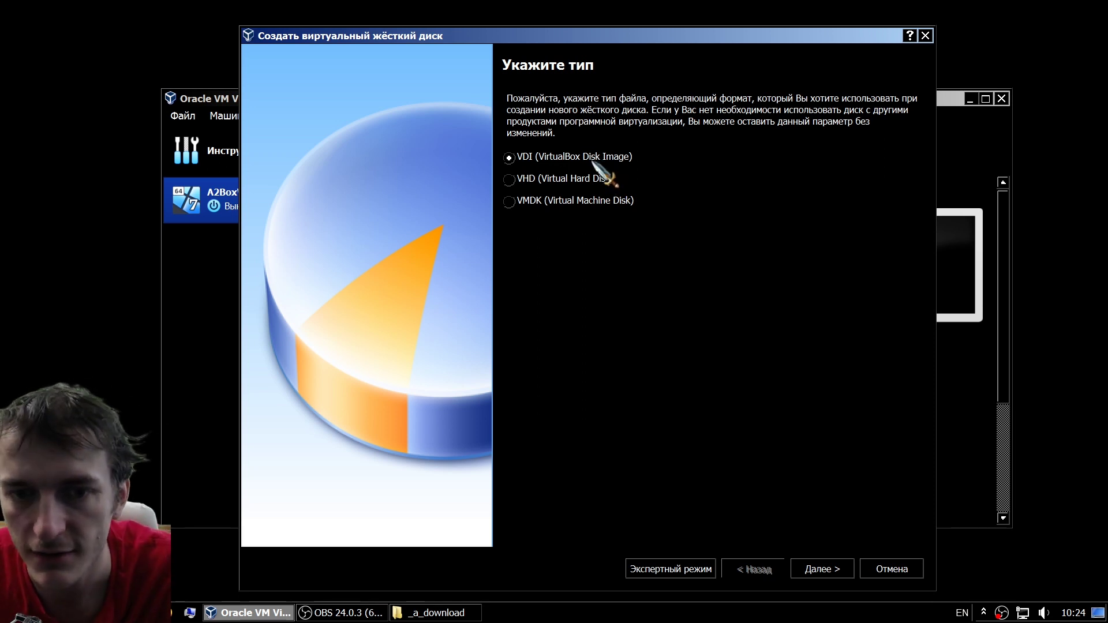
Step: Create the virtual hard disk as a dynamically allocated VDI (VirtualBox Disk Image) of 10 GB
{"action": "left_click", "coordinate": [575, 178]}
{"action": "left_click", "coordinate": [570, 155]}
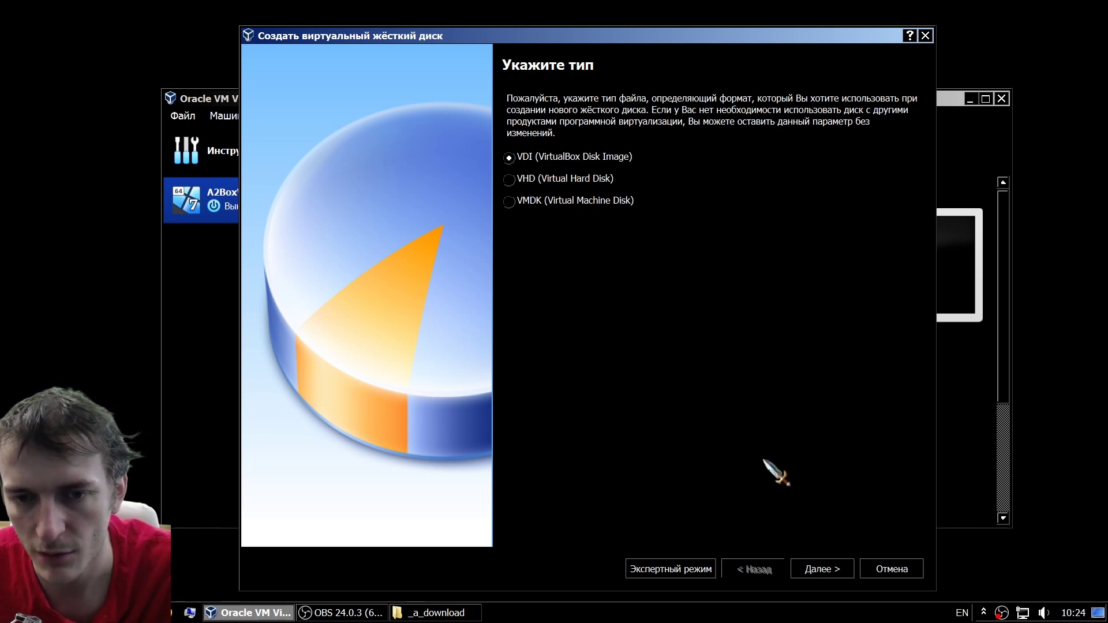
{"action": "left_click", "coordinate": [821, 571]}
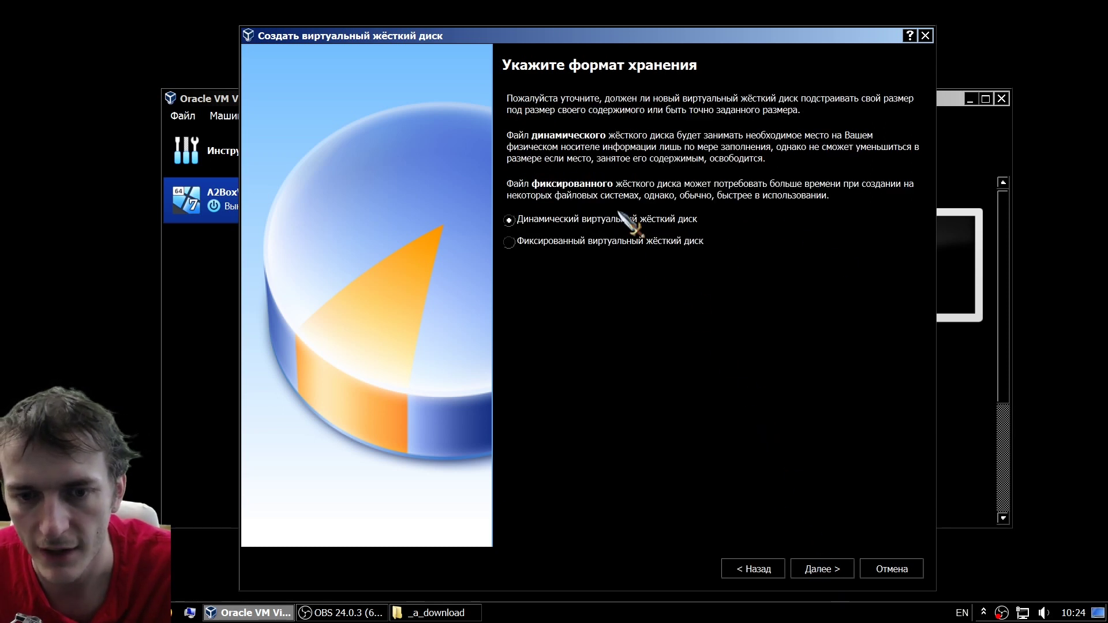
{"action": "left_click", "coordinate": [753, 570]}
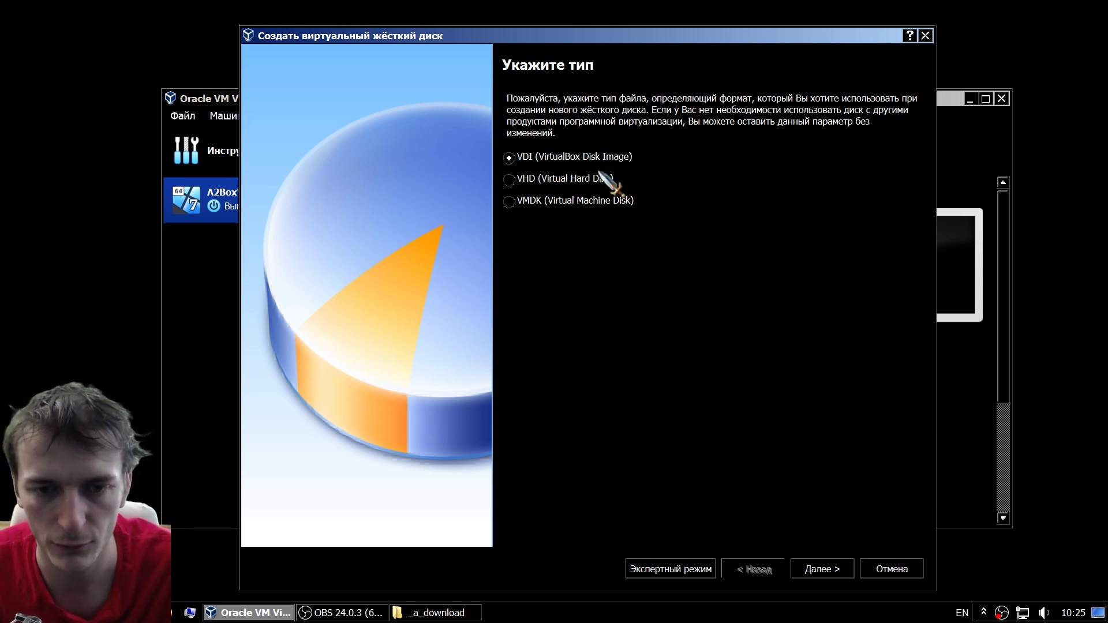
{"action": "left_click", "coordinate": [823, 569]}
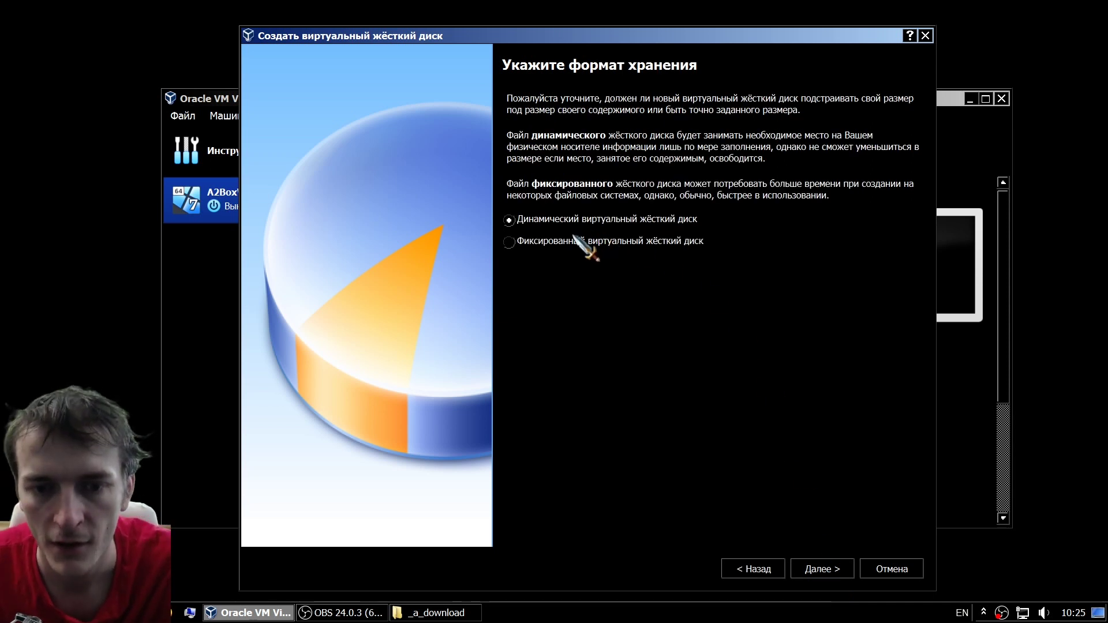
{"action": "left_click", "coordinate": [823, 569]}
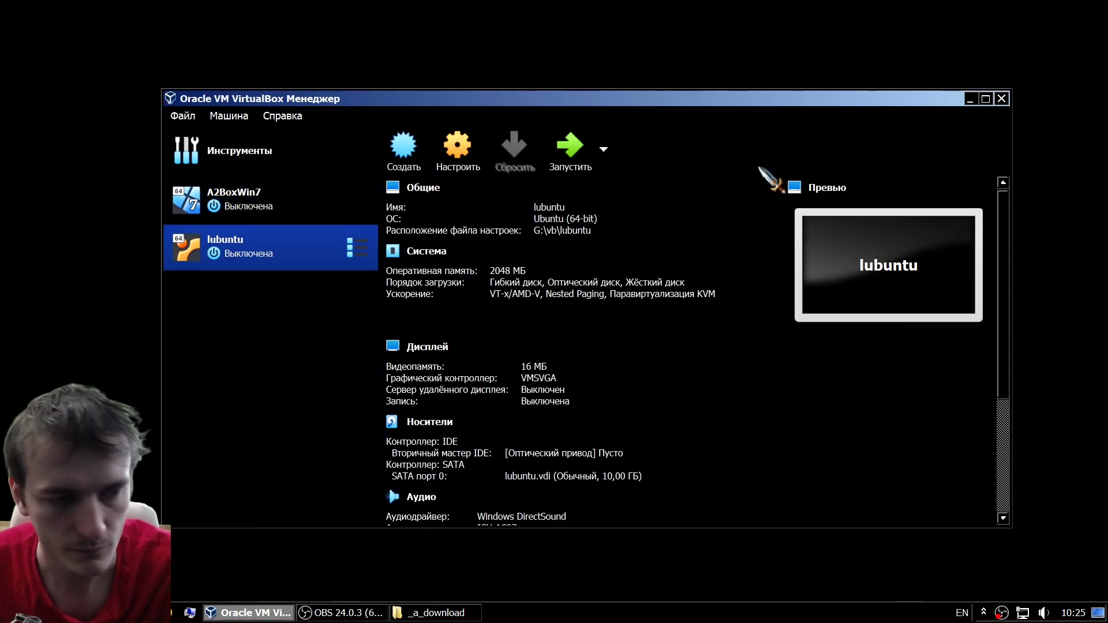
{"action": "left_click_drag", "start_coordinate": [639, 100], "coordinate": [659, 83]}
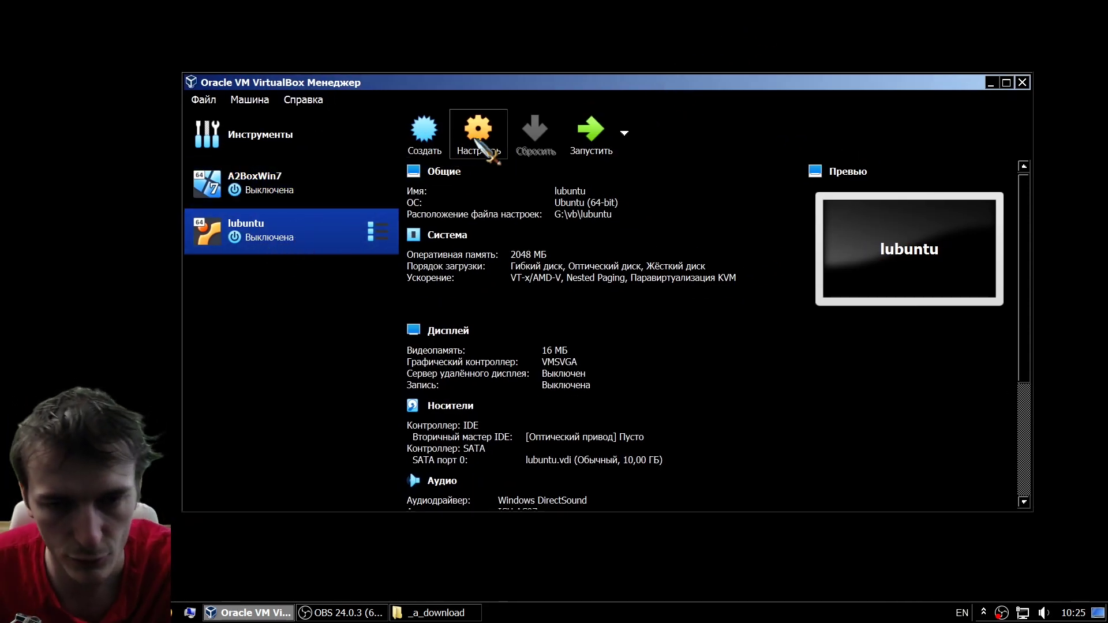
{"action": "right_click", "coordinate": [282, 237]}
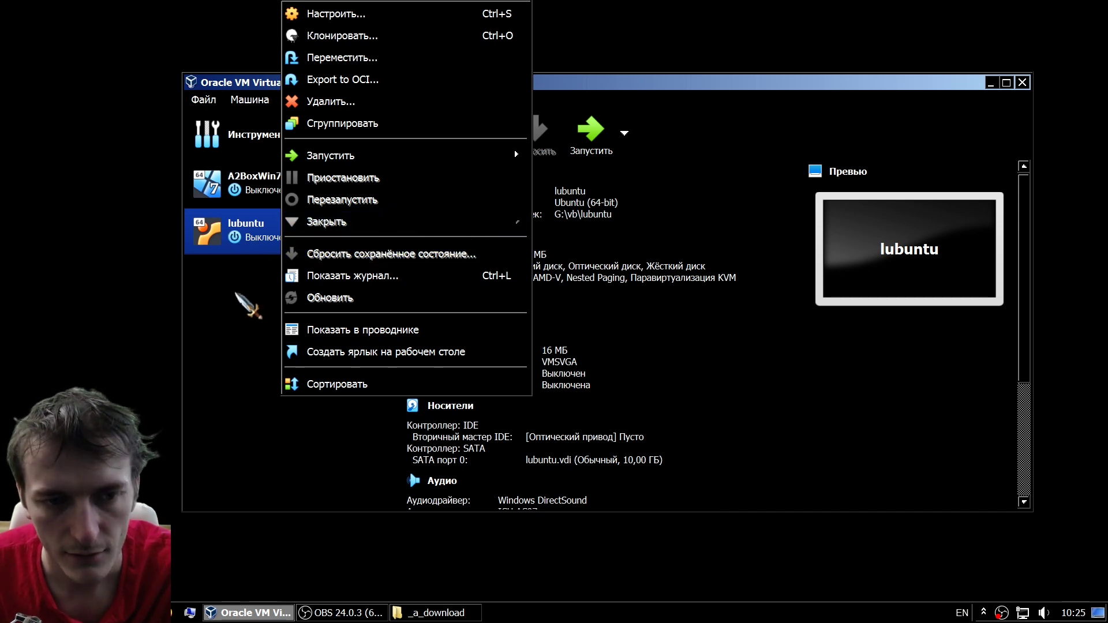
{"action": "left_click", "coordinate": [236, 294]}
{"action": "left_click", "coordinate": [624, 132]}
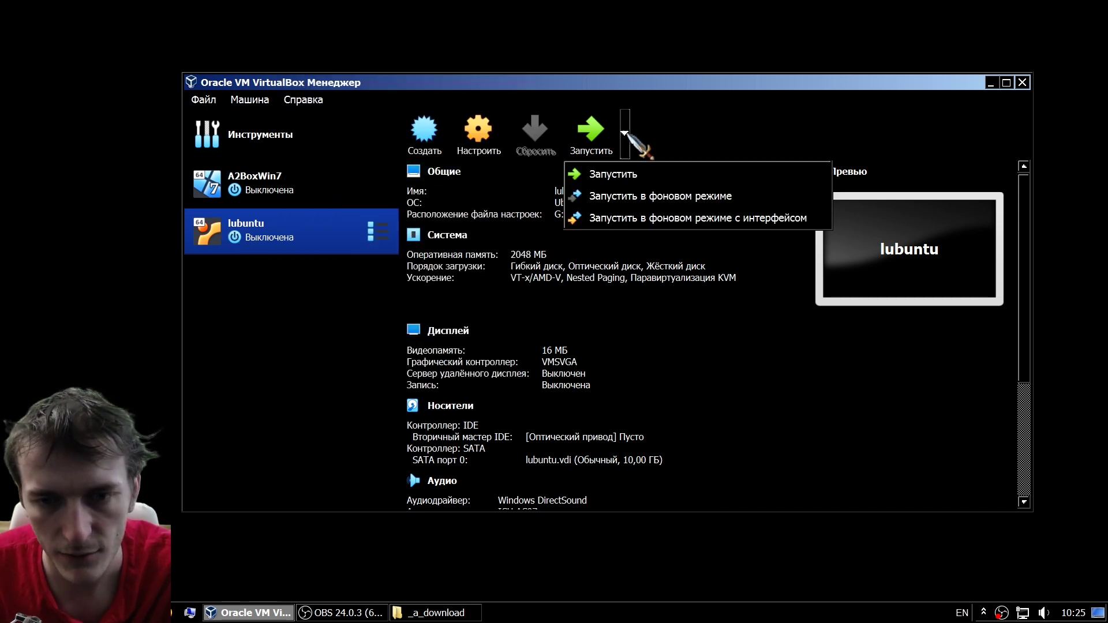
{"action": "left_click", "coordinate": [624, 133]}
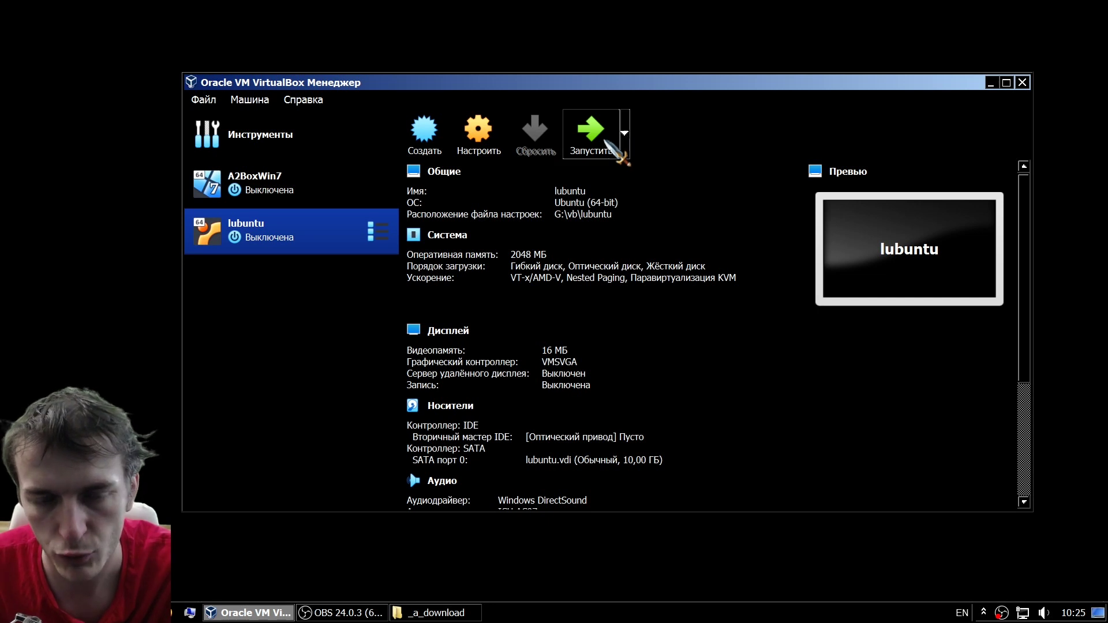
Step: Launch the lubuntu machine with lubuntu-19.10-desktop-amd64.iso from the _a_download folder on drive D as its boot disk
{"action": "left_click", "coordinate": [607, 144]}
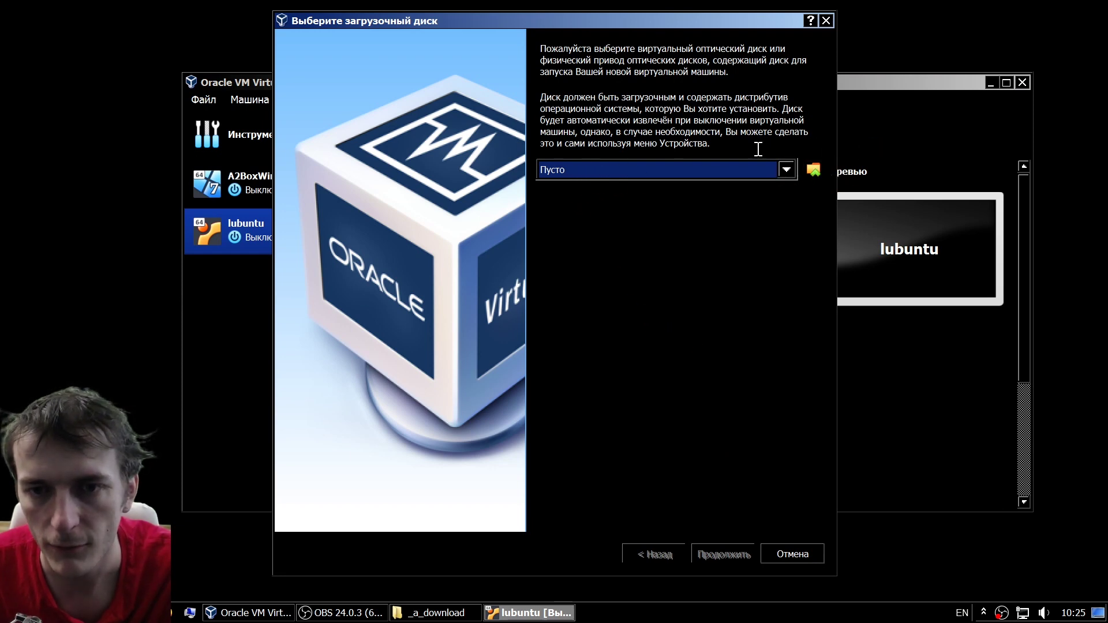
{"action": "left_click", "coordinate": [792, 173]}
{"action": "left_click", "coordinate": [792, 174]}
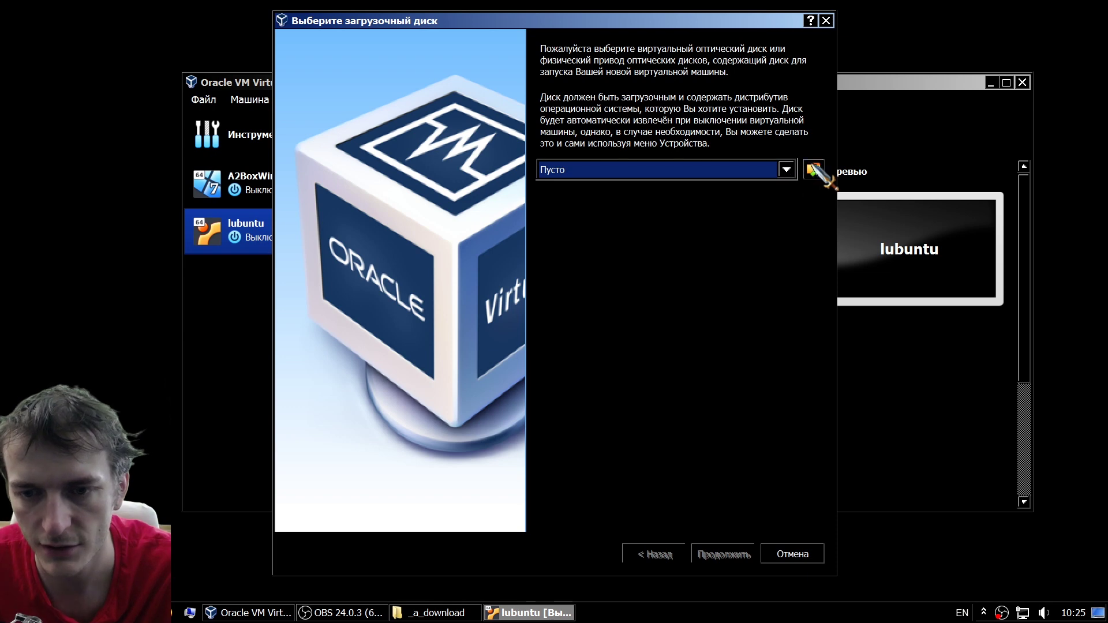
{"action": "left_click", "coordinate": [813, 170]}
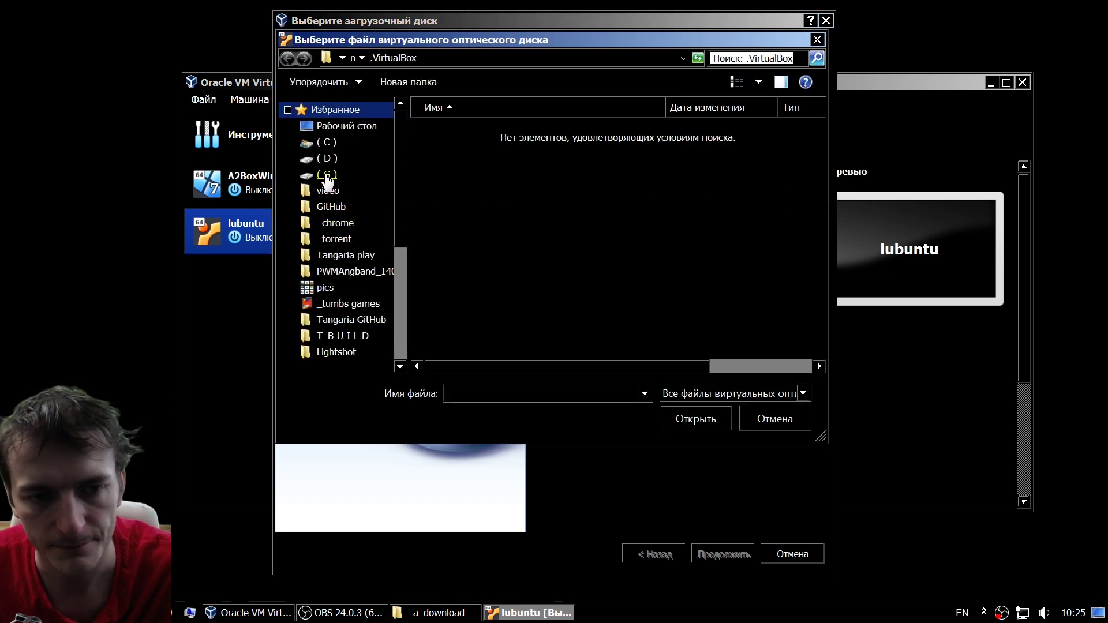
{"action": "left_click", "coordinate": [327, 160]}
{"action": "double_click", "coordinate": [463, 134]}
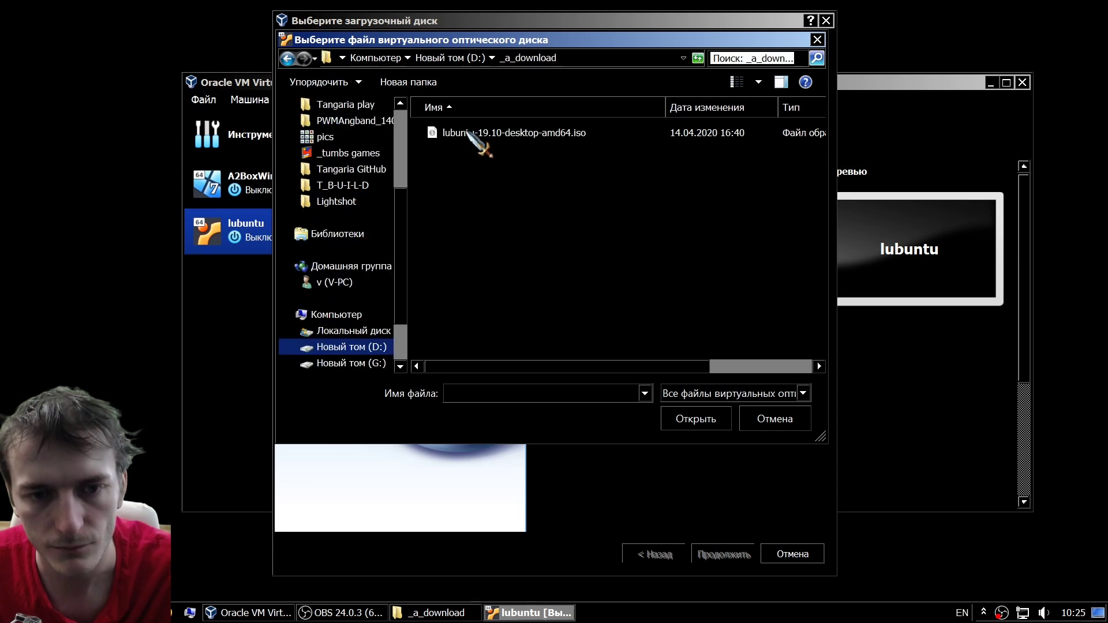
{"action": "left_click", "coordinate": [477, 134]}
{"action": "double_click", "coordinate": [547, 134]}
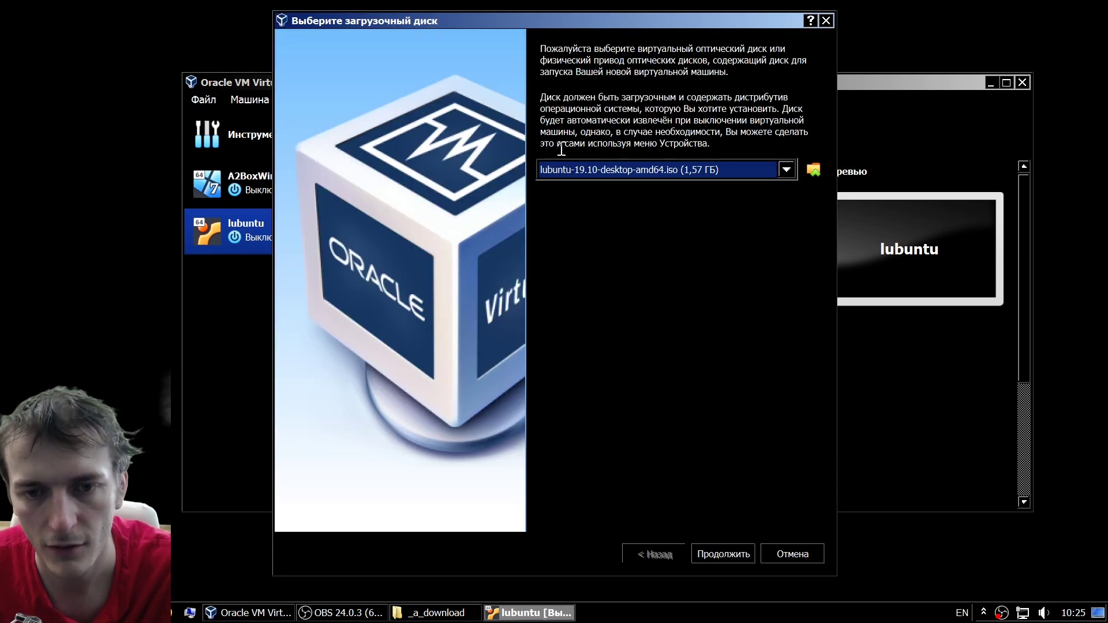
{"action": "left_click", "coordinate": [732, 558]}
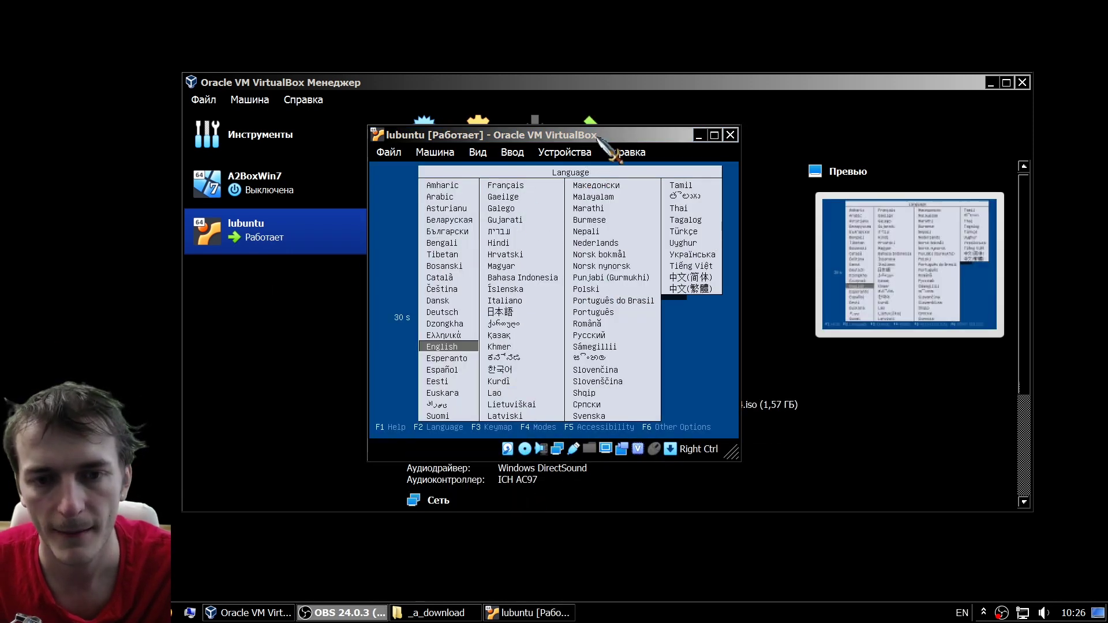
Step: Choose English as the language of the Lubuntu boot menu
{"action": "left_click_drag", "start_coordinate": [551, 135], "coordinate": [544, 133]}
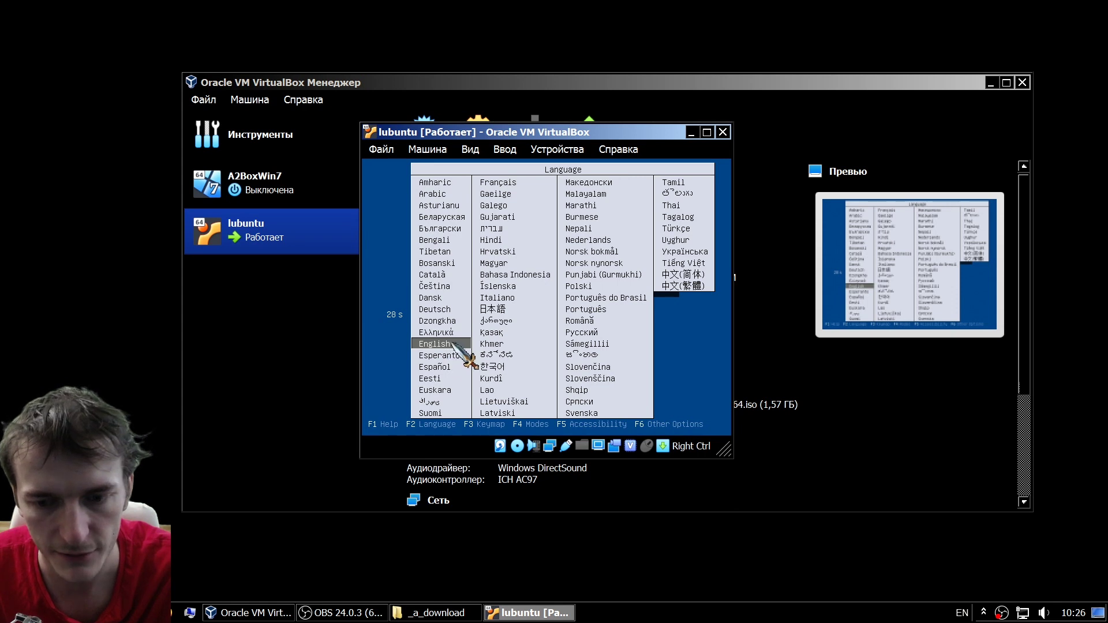
{"action": "key", "text": "Return"}
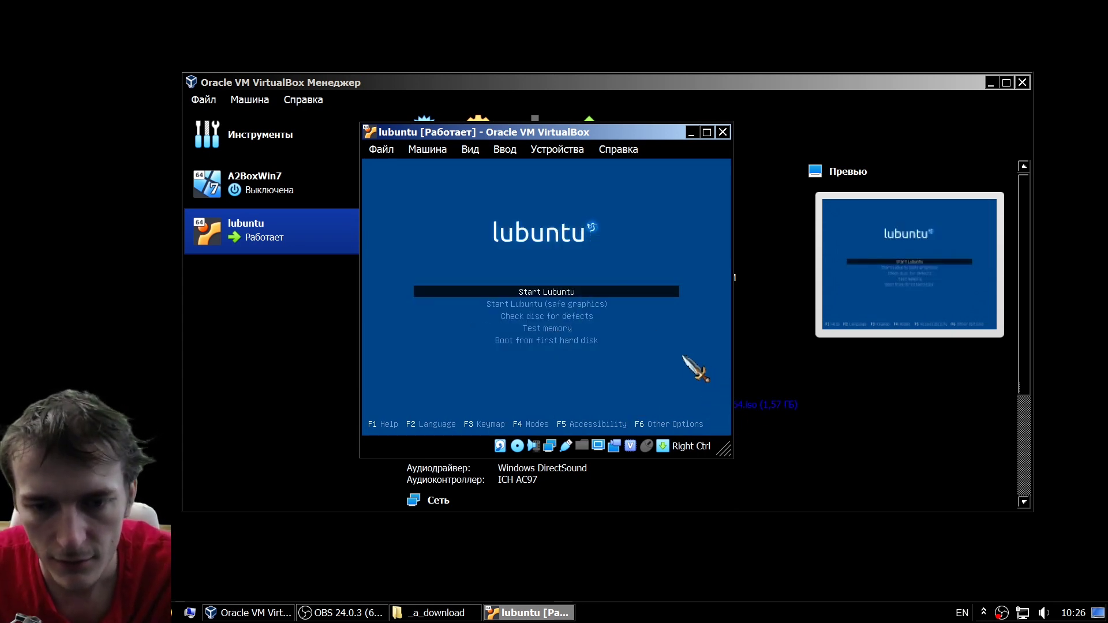
Step: Look through the boot menu entries from Start Lubuntu down to Boot from first hard disk
{"action": "key", "text": "Down"}
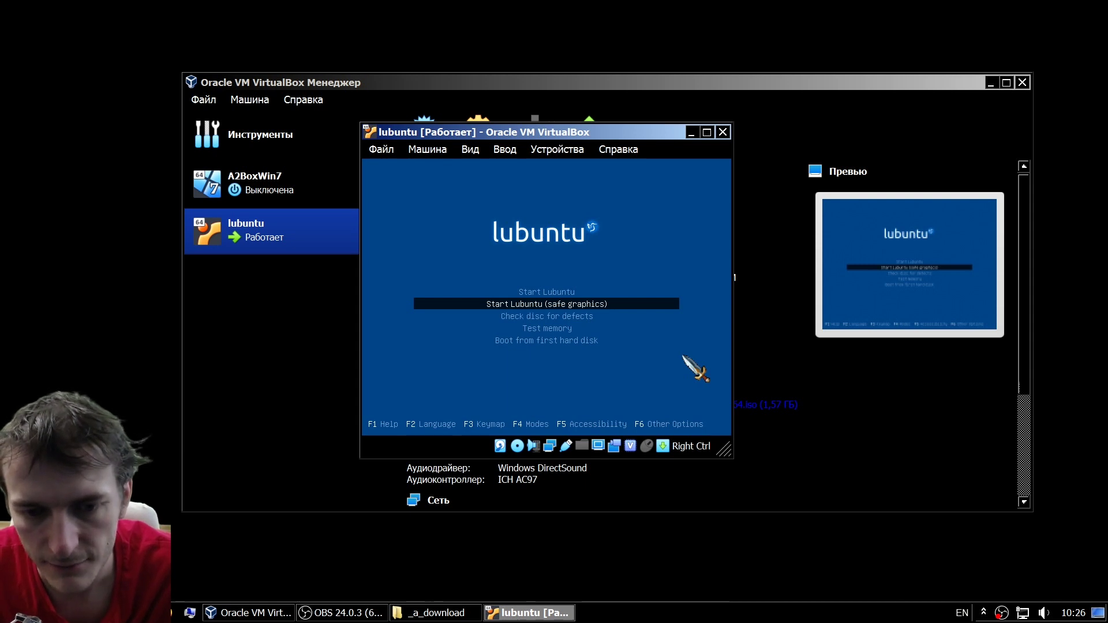
{"action": "key", "text": "Up"}
{"action": "key", "text": "Down"}
{"action": "key", "text": "Down"}
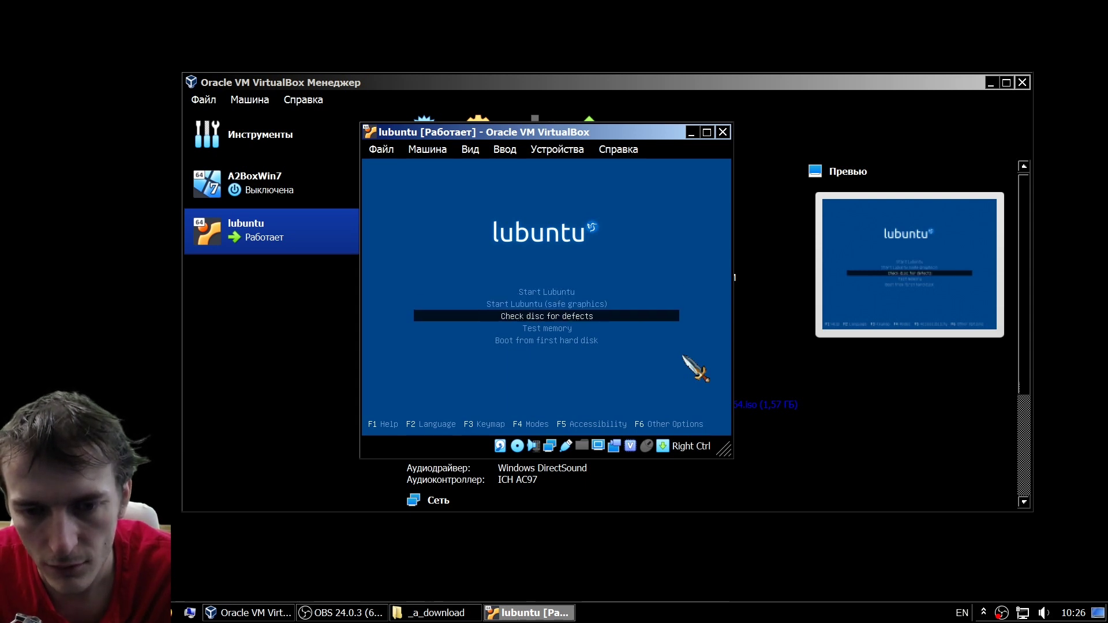
{"action": "key", "text": "Down"}
{"action": "key", "text": "Down"}
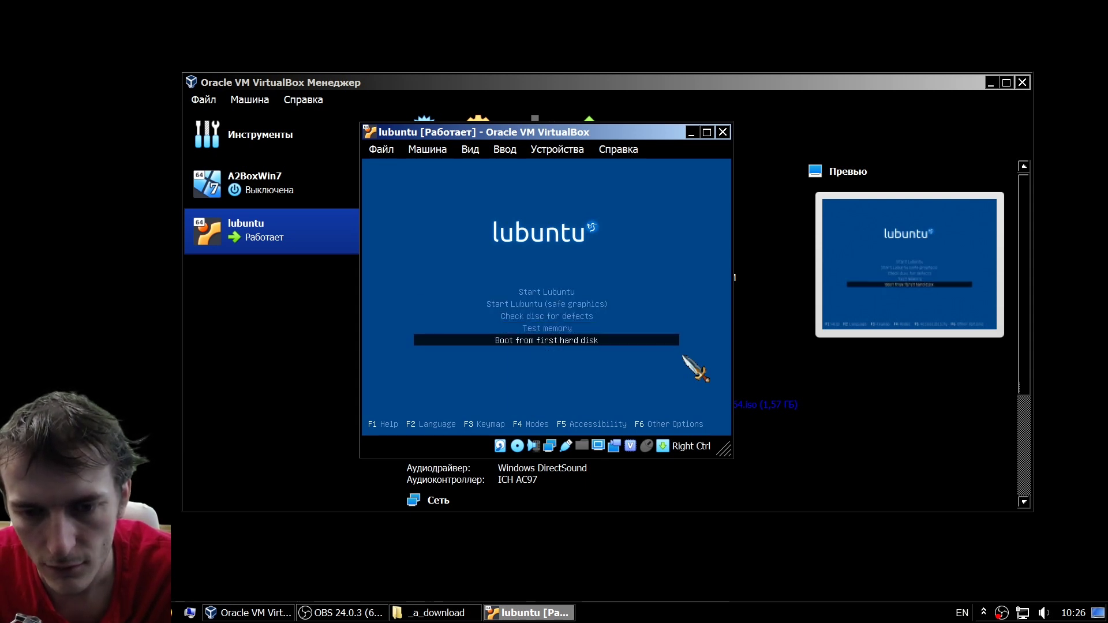
{"action": "key", "text": "Up"}
{"action": "key", "text": "Up"}
{"action": "key", "text": "Up"}
{"action": "key", "text": "Up"}
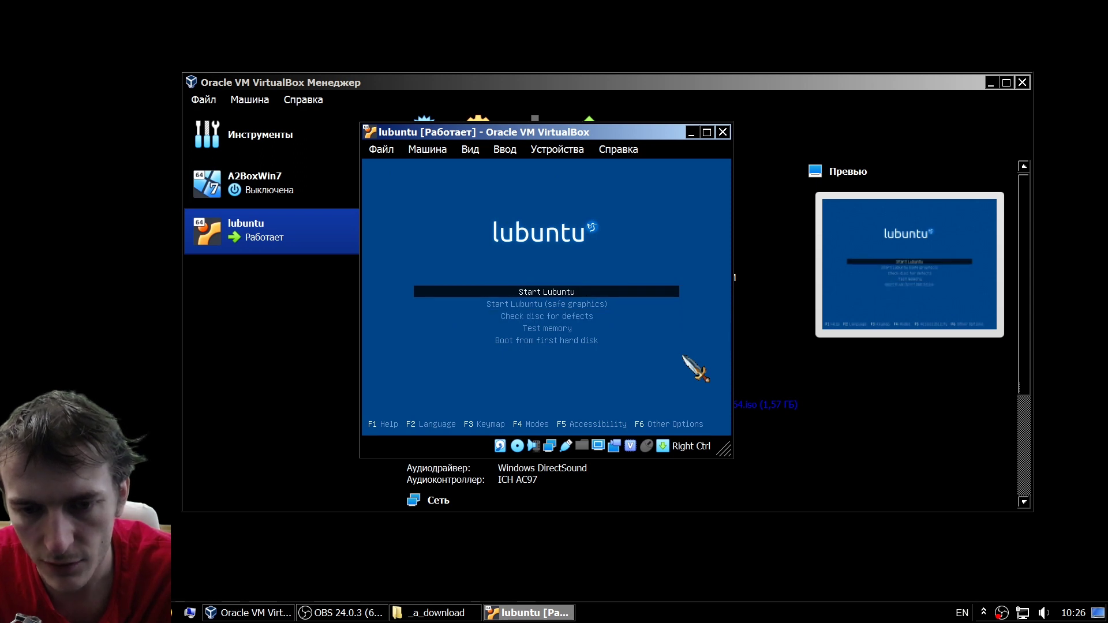
Step: Boot into the Lubuntu live desktop and open the Install Lubuntu 19.10 program
{"action": "key", "text": "Return"}
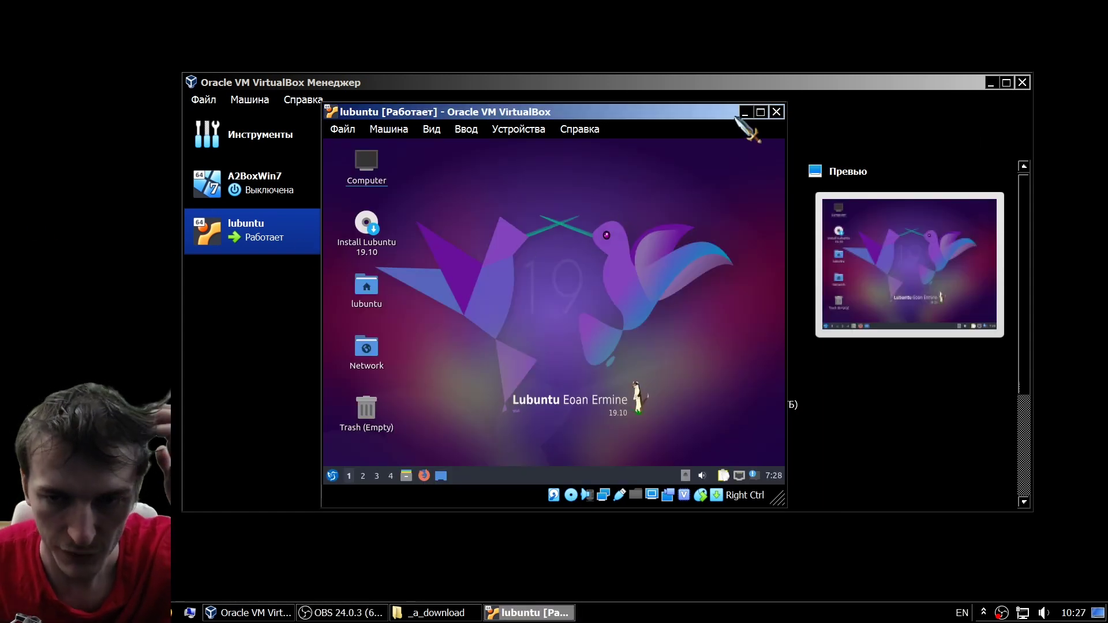
{"action": "left_click", "coordinate": [761, 112]}
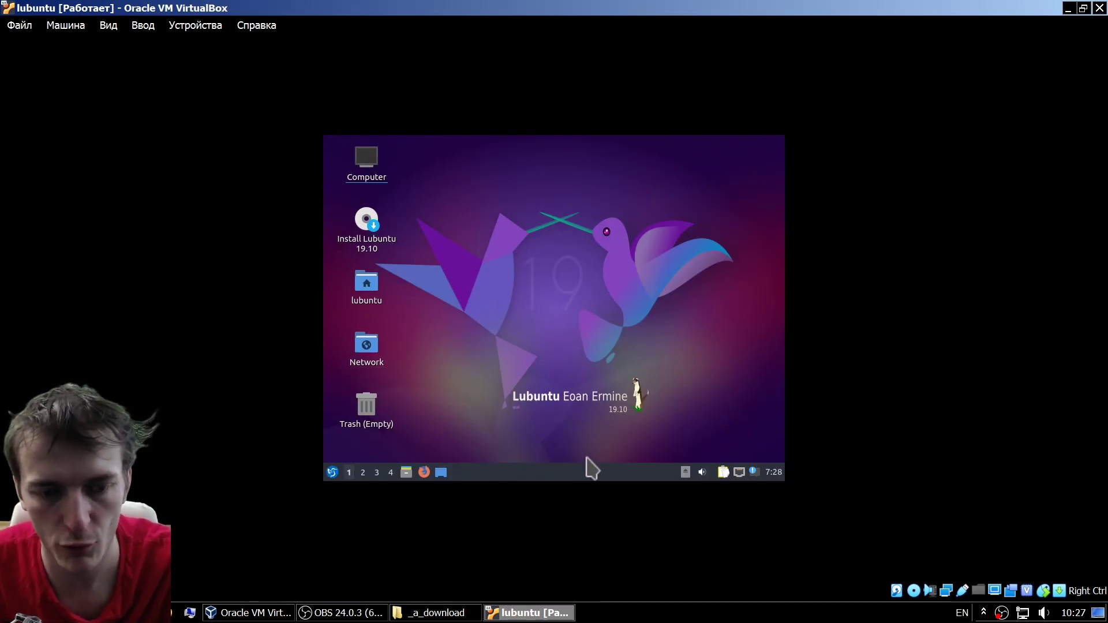
{"action": "left_click_drag", "start_coordinate": [507, 12], "coordinate": [610, 113]}
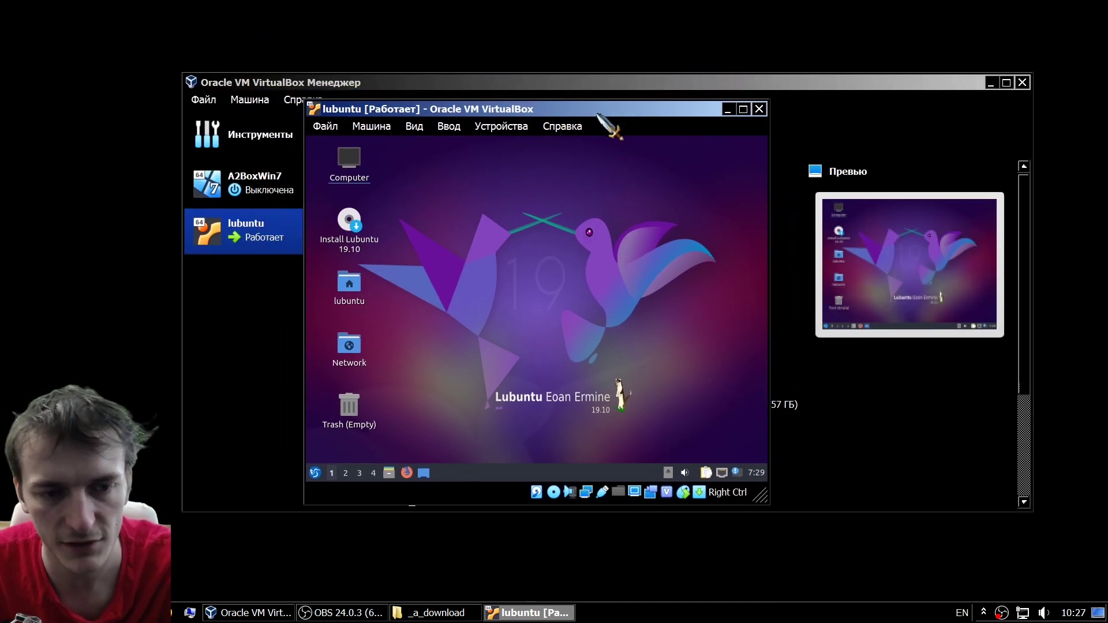
{"action": "left_click", "coordinate": [350, 222]}
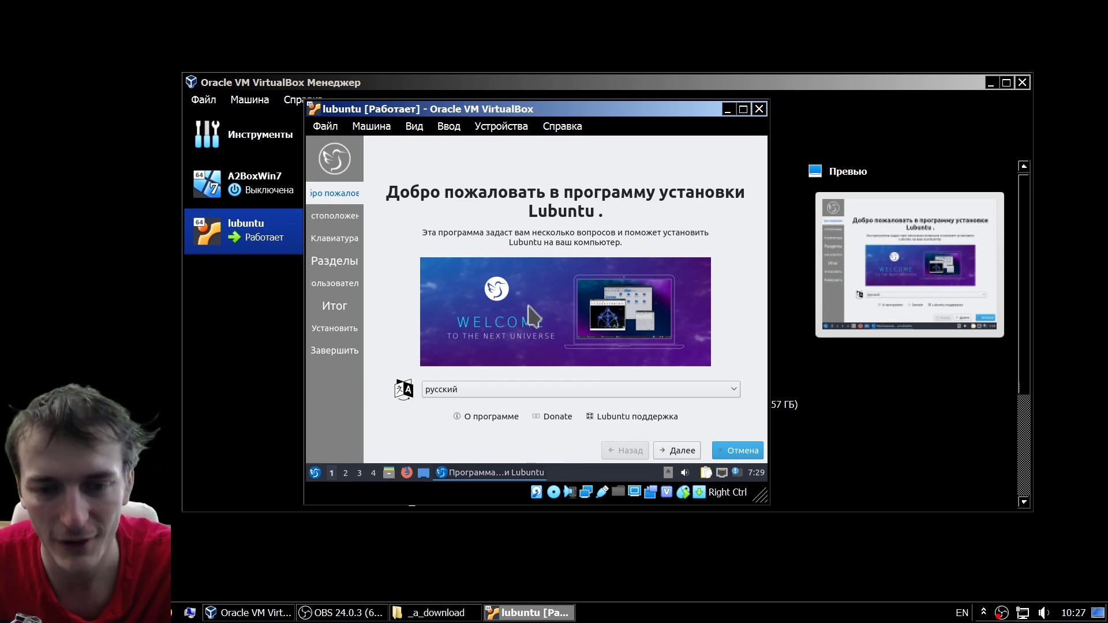
Step: Choose British English (United Kingdom) as the language of the Lubuntu installer
{"action": "left_click", "coordinate": [581, 390]}
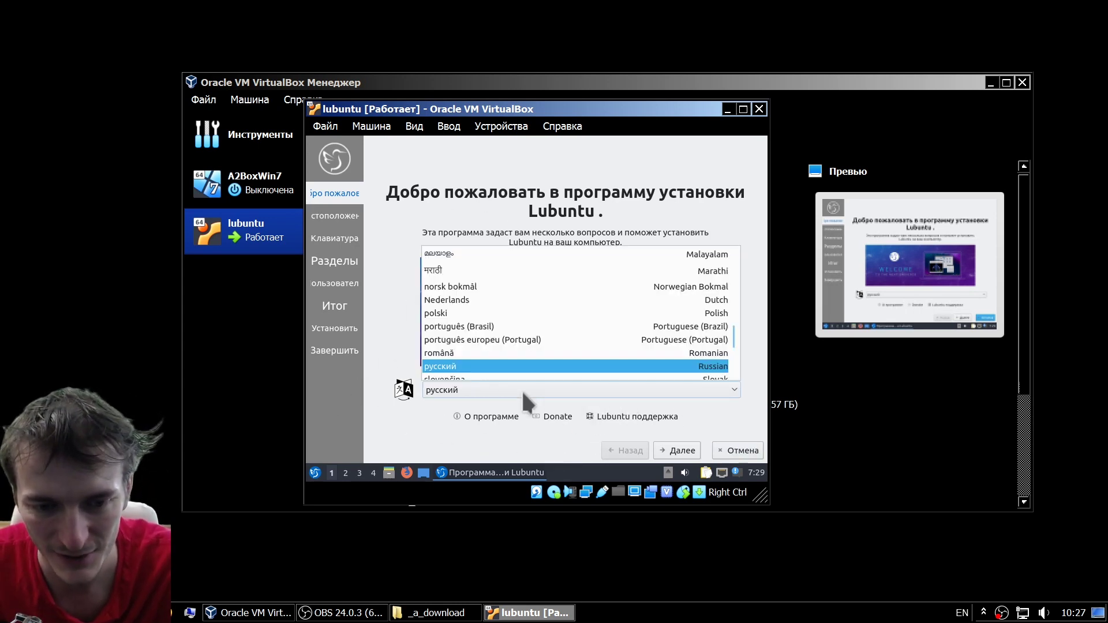
{"action": "scroll", "coordinate": [485, 286], "scroll_direction": "up", "scroll_amount": 6}
{"action": "scroll", "coordinate": [485, 286], "scroll_direction": "up", "scroll_amount": 3}
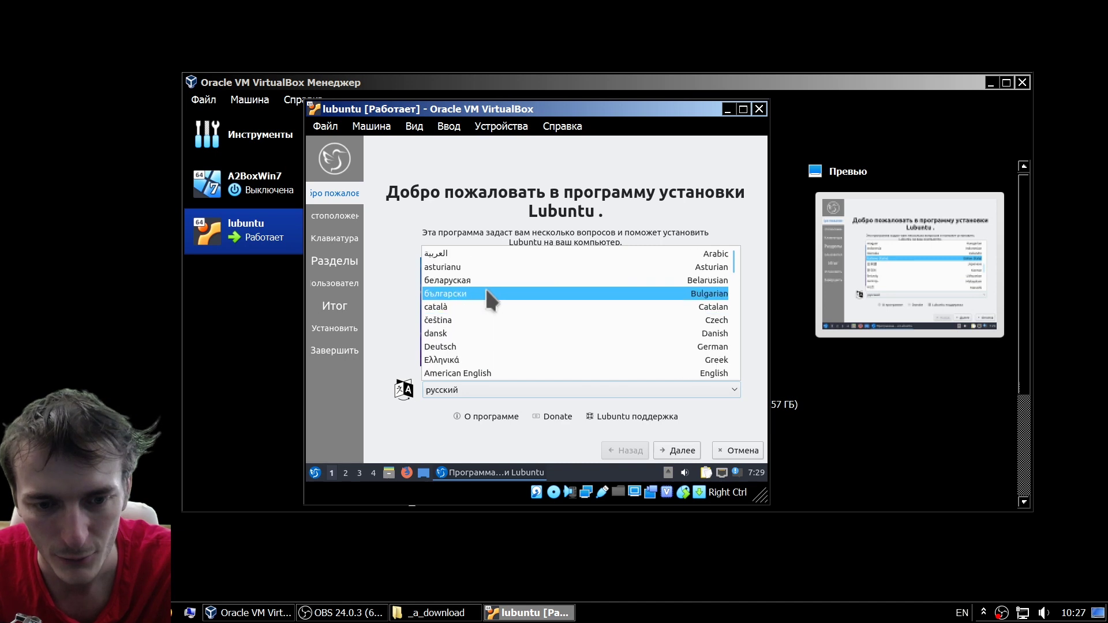
{"action": "scroll", "coordinate": [489, 324], "scroll_direction": "down", "scroll_amount": 1}
{"action": "scroll", "coordinate": [497, 329], "scroll_direction": "down", "scroll_amount": 4}
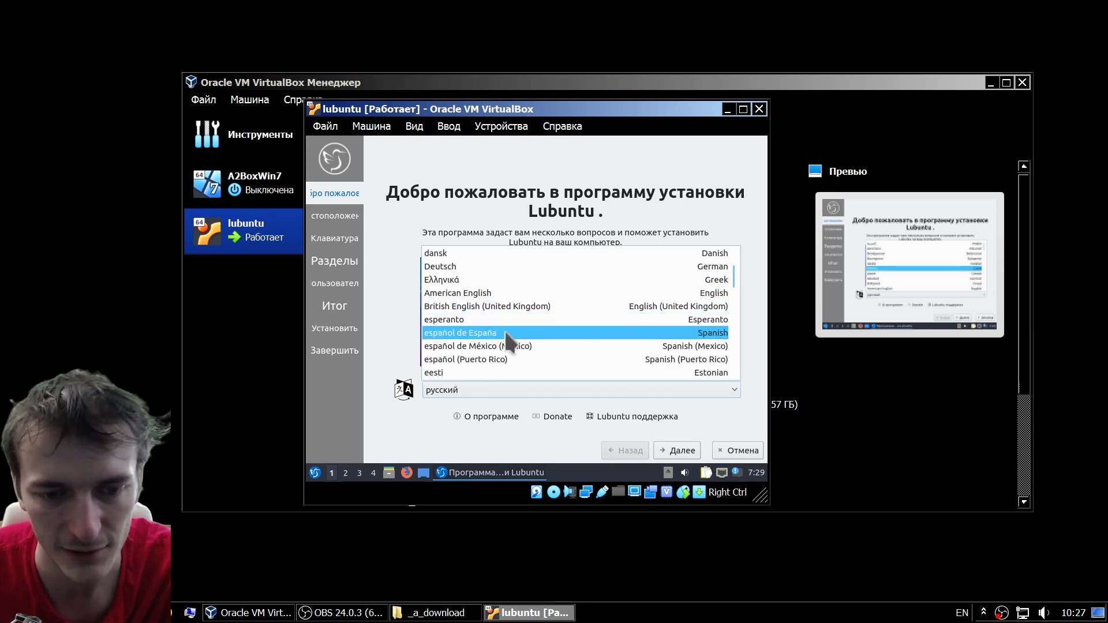
{"action": "scroll", "coordinate": [508, 341], "scroll_direction": "down", "scroll_amount": 2}
{"action": "scroll", "coordinate": [506, 334], "scroll_direction": "up", "scroll_amount": 3}
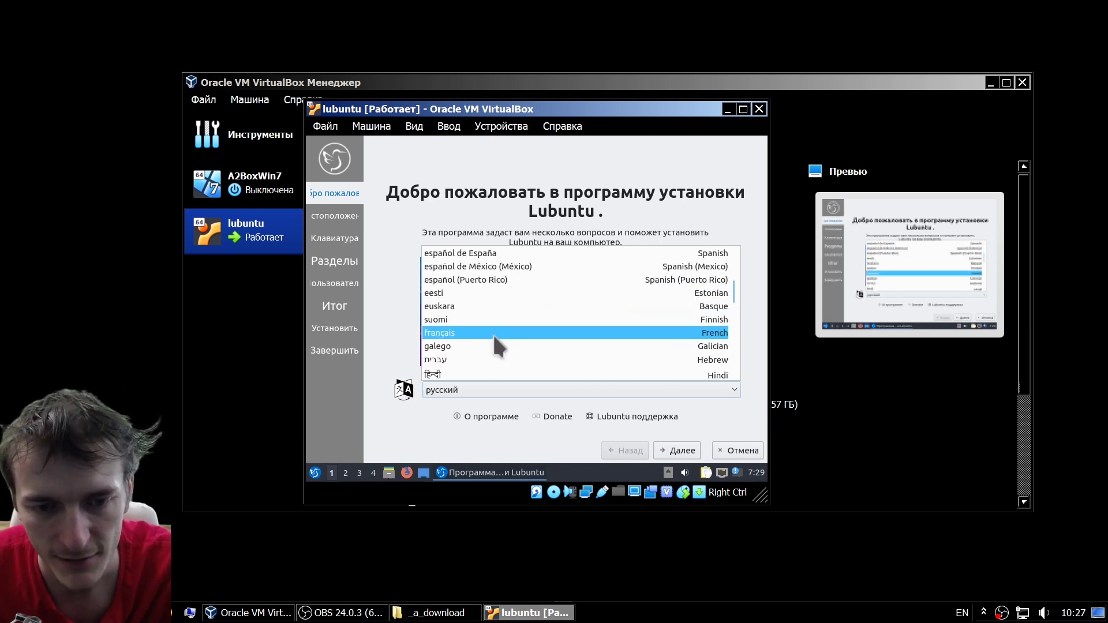
{"action": "scroll", "coordinate": [473, 298], "scroll_direction": "up", "scroll_amount": 1}
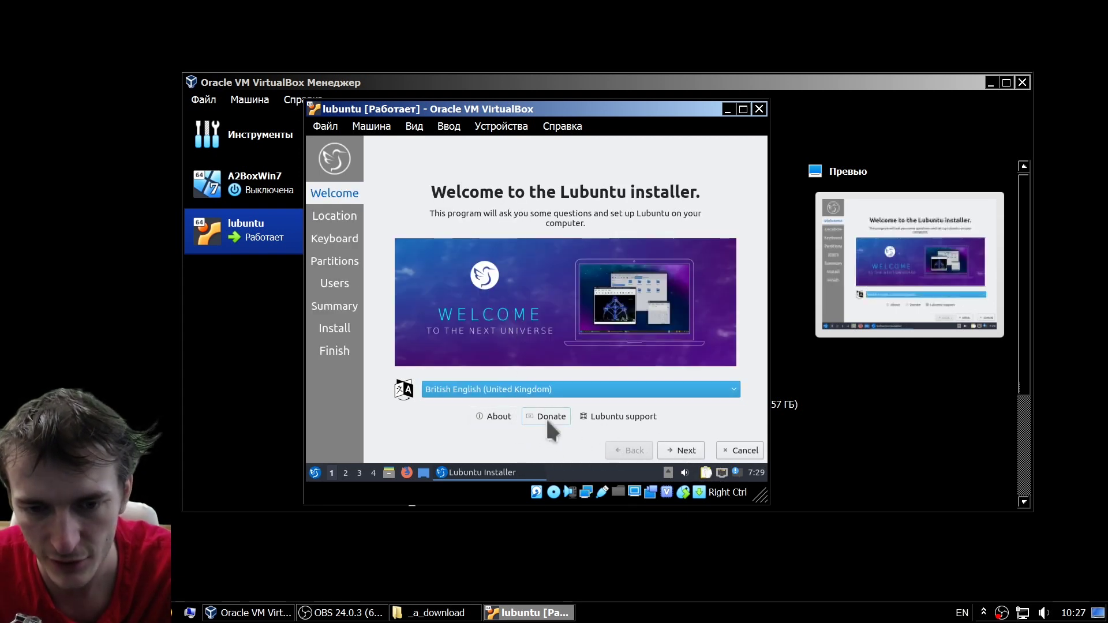
Step: Accept the Europe/Moscow location and the default English (UK) keyboard layout, continuing to the disk partitioning options
{"action": "left_click", "coordinate": [685, 454]}
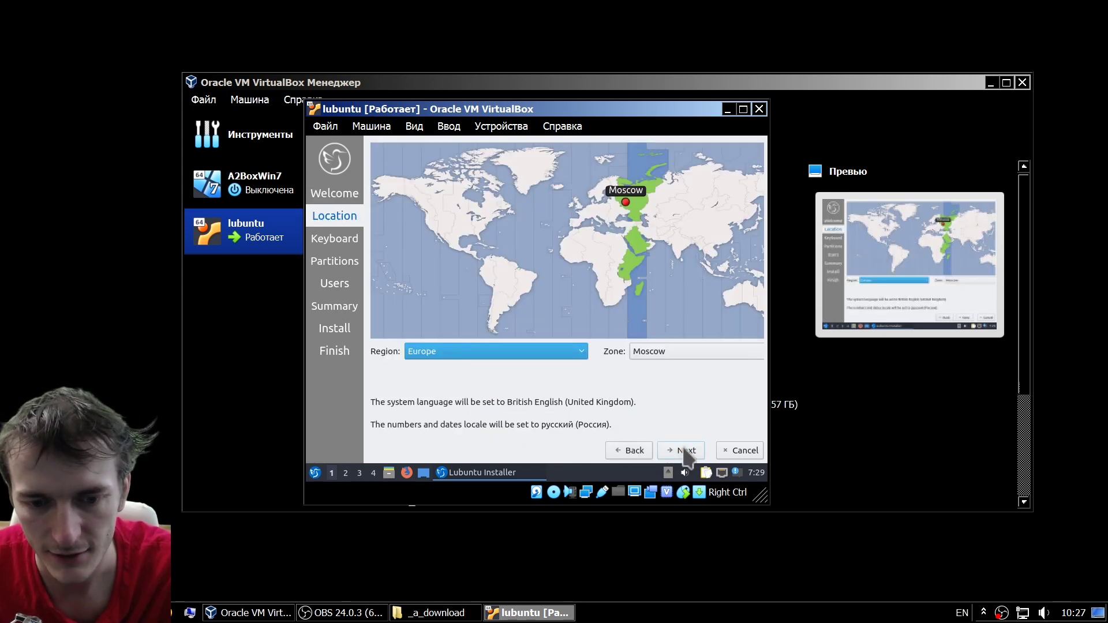
{"action": "left_click", "coordinate": [685, 453]}
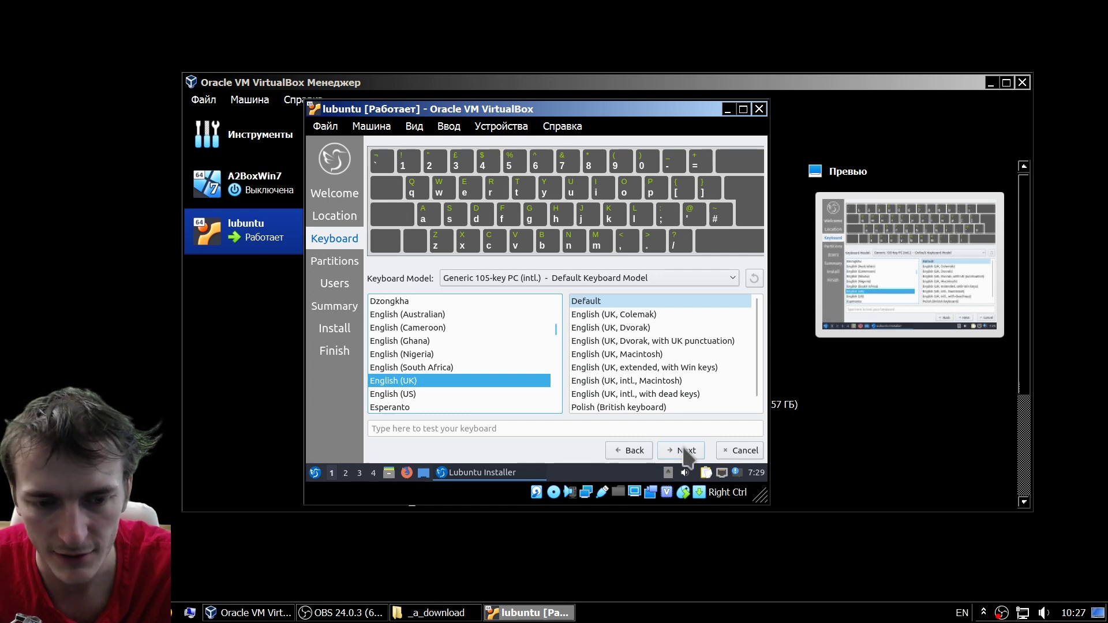
{"action": "left_click", "coordinate": [686, 455]}
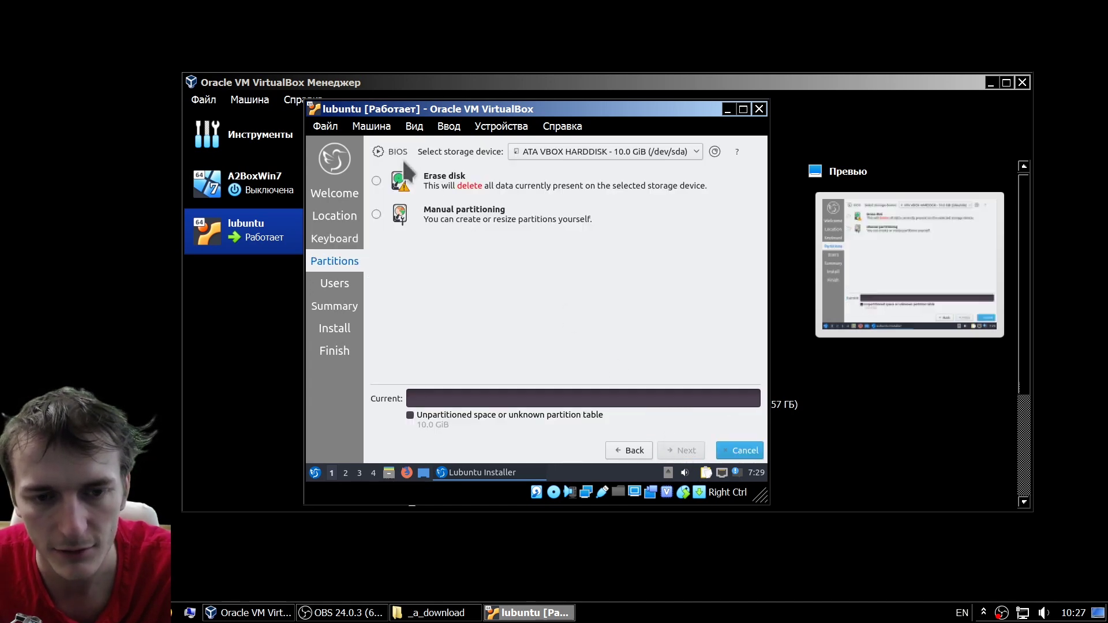
Step: Choose Erase disk for the 10.0 GiB VBOX HARDDISK without encryption and continue to the user account setup
{"action": "left_click", "coordinate": [445, 180]}
{"action": "left_click", "coordinate": [441, 216]}
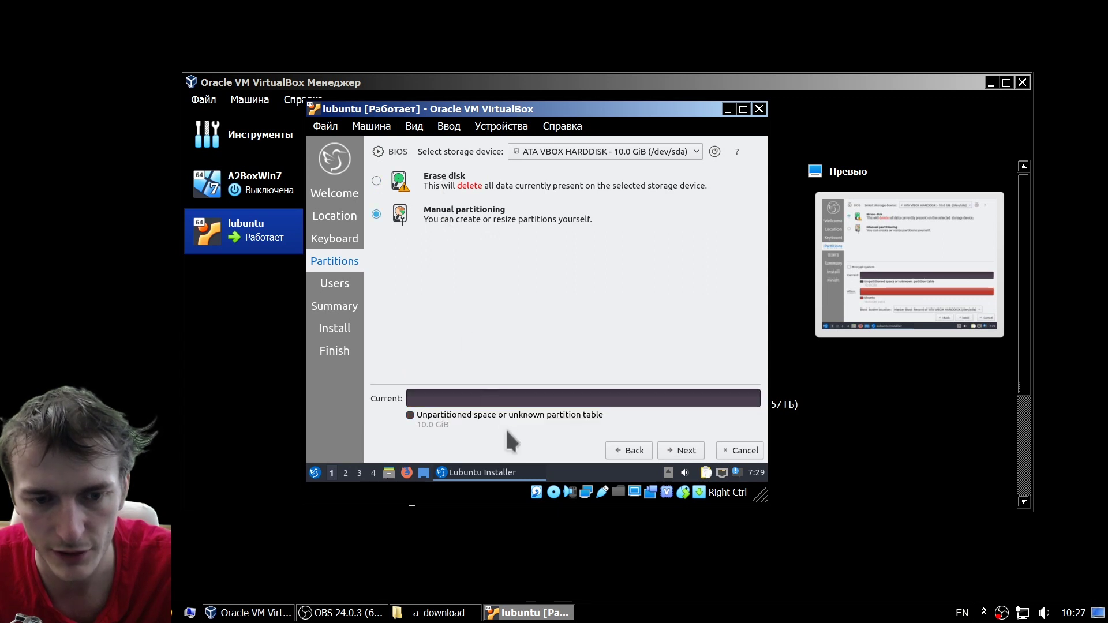
{"action": "left_click", "coordinate": [459, 179]}
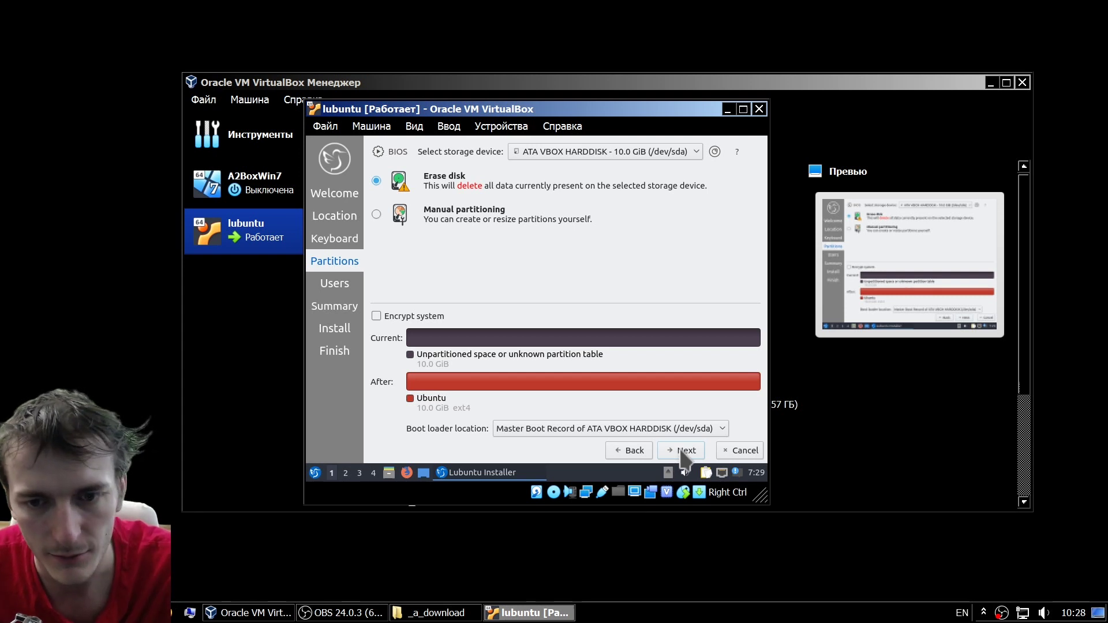
{"action": "left_click", "coordinate": [681, 451]}
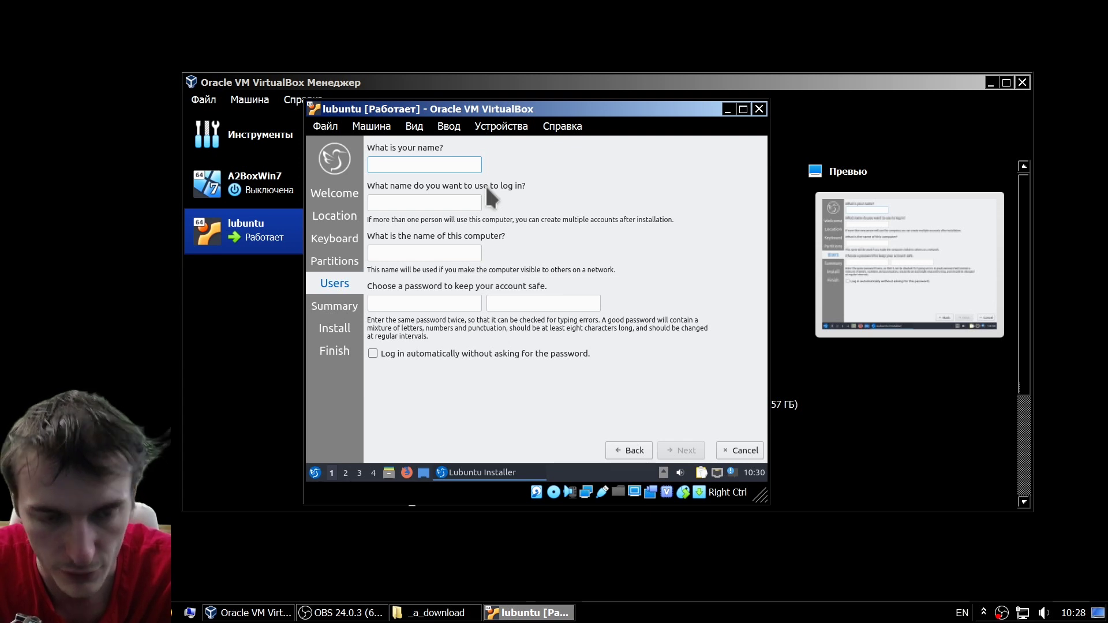
Step: Fill in the user's name, login name, computer name and account password, and continue to the installation summary
{"action": "type", "text": "n"}
{"action": "double_click", "coordinate": [424, 166]}
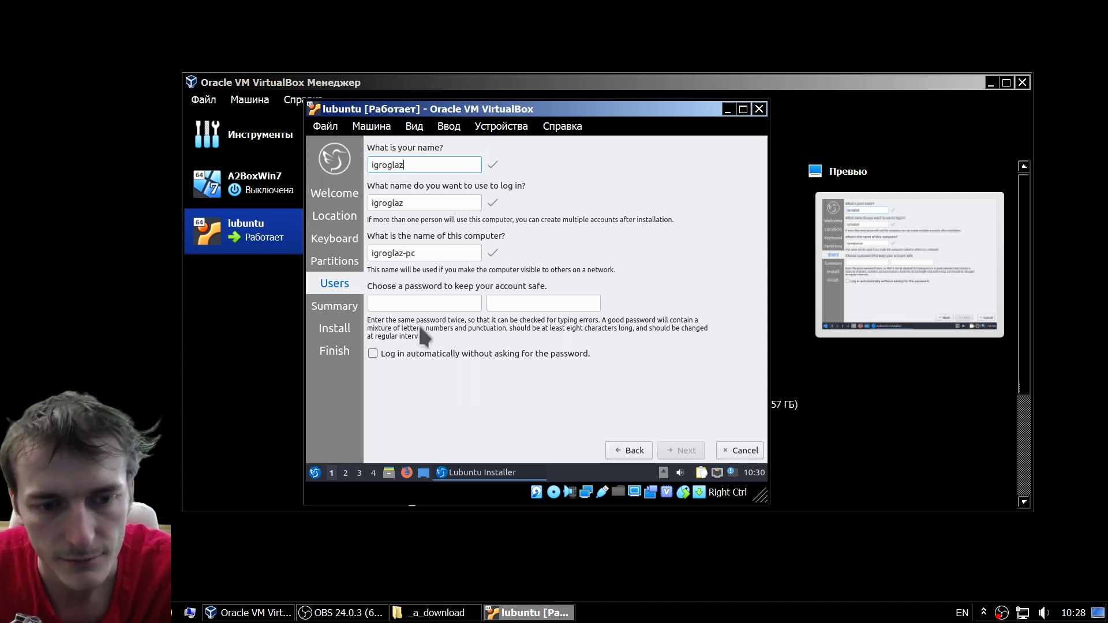
{"action": "left_click", "coordinate": [433, 303]}
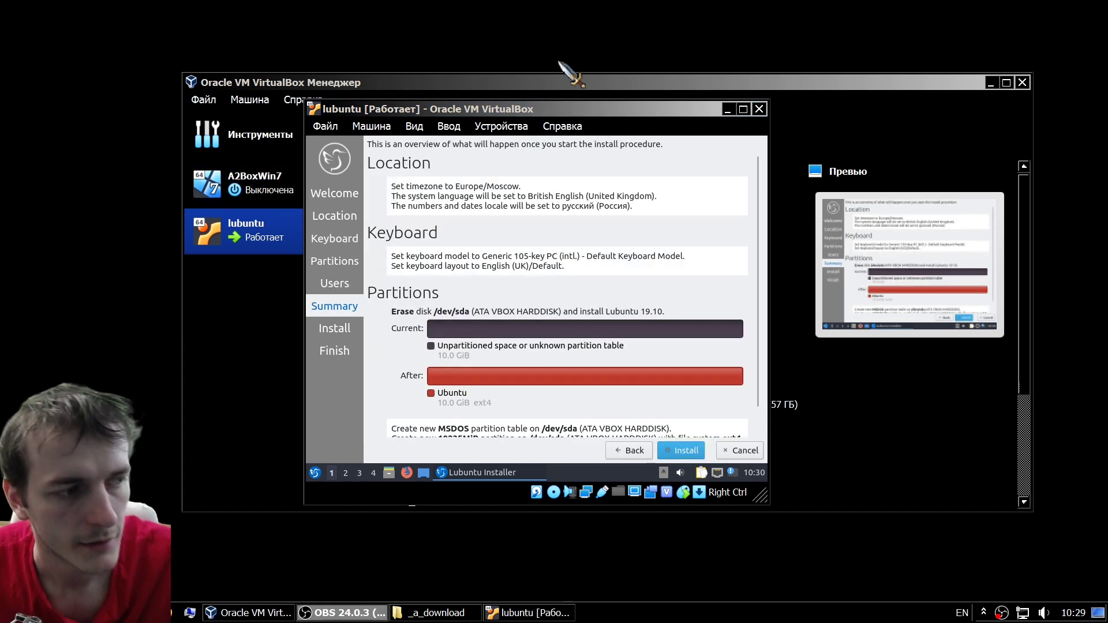
Step: Review the location, keyboard and partition summary and start the Lubuntu installation, approving the changes to the disk
{"action": "left_click_drag", "start_coordinate": [539, 112], "coordinate": [544, 106]}
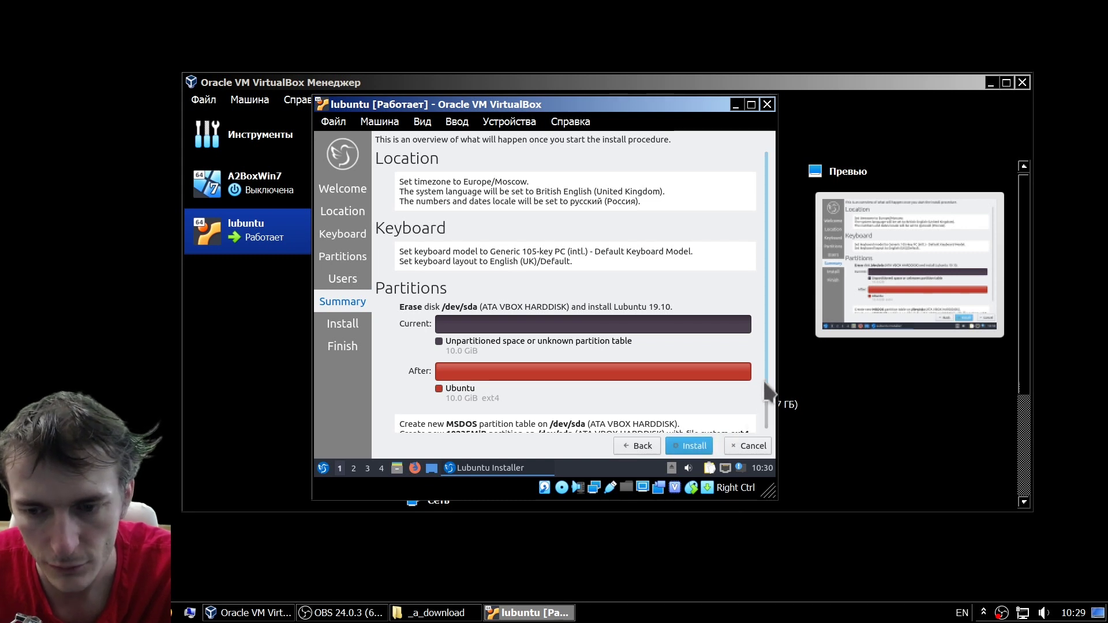
{"action": "scroll", "coordinate": [767, 393], "scroll_direction": "down", "scroll_amount": 2}
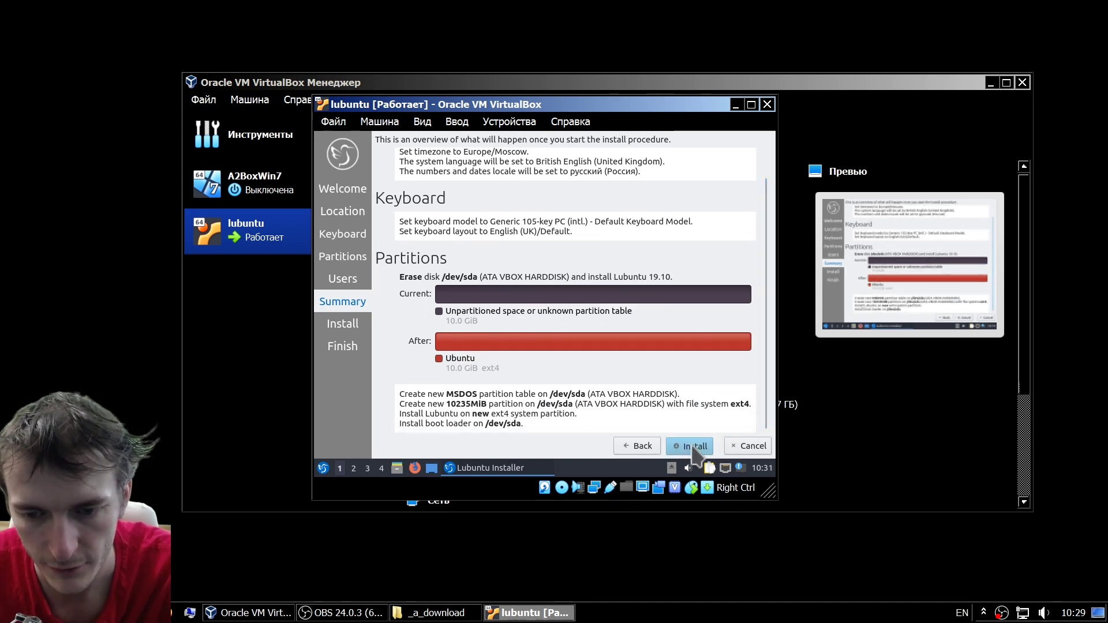
{"action": "left_click", "coordinate": [694, 447]}
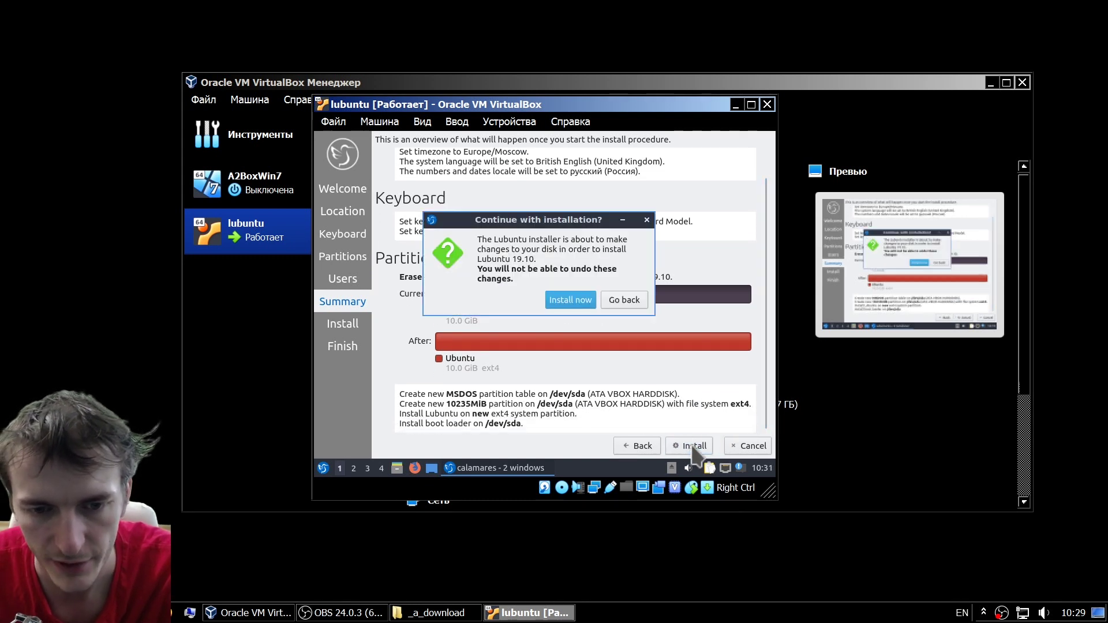
{"action": "left_click", "coordinate": [570, 299]}
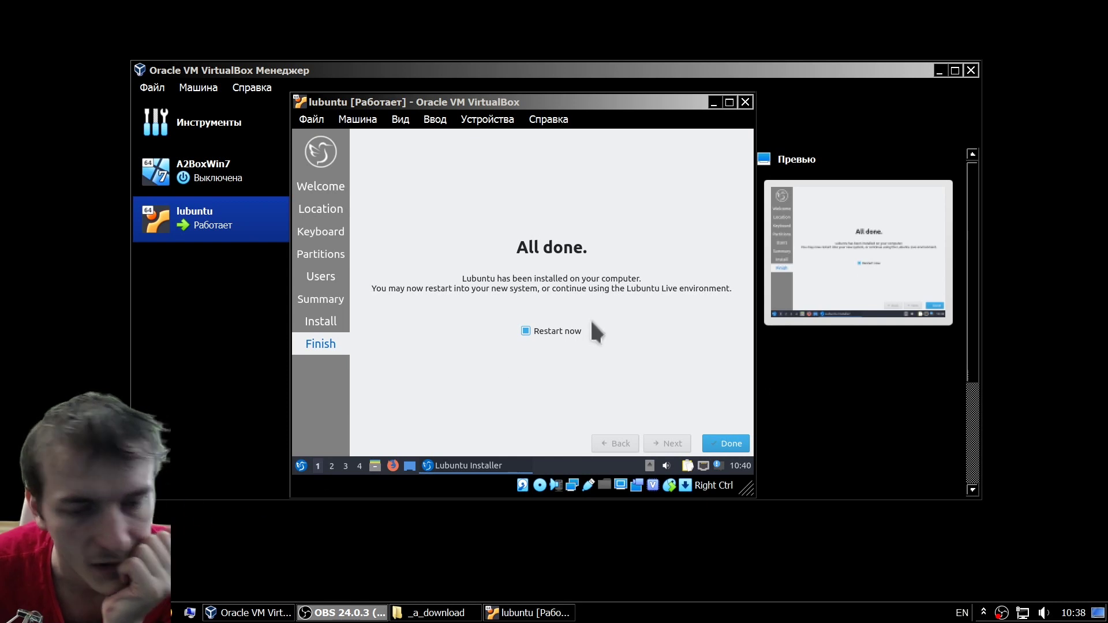
{"action": "left_click_drag", "start_coordinate": [580, 104], "coordinate": [570, 105]}
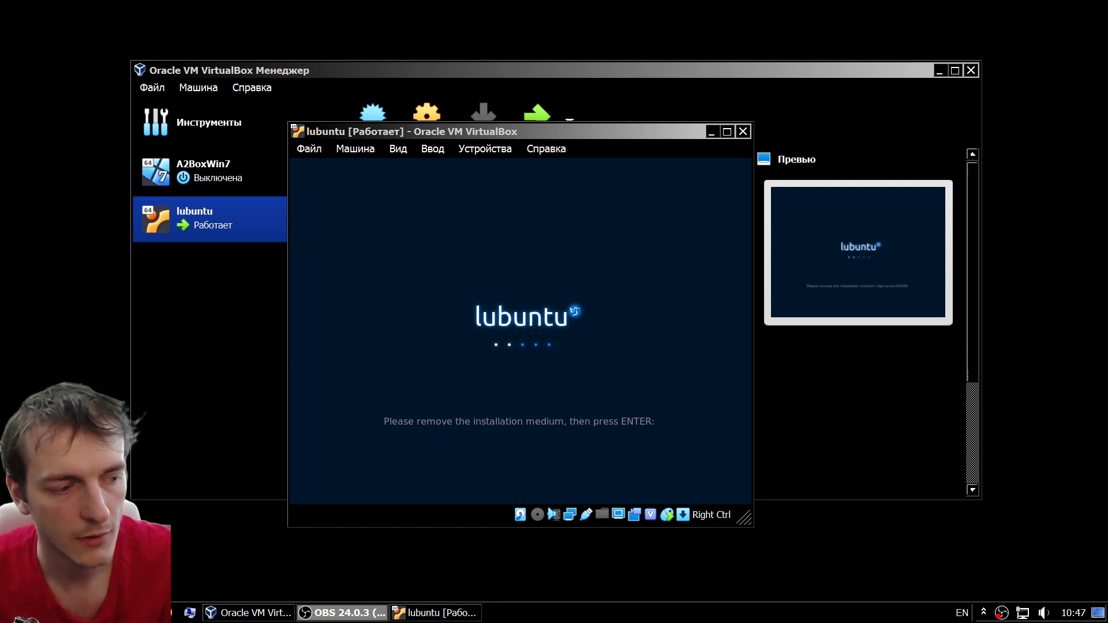
{"action": "left_click_drag", "start_coordinate": [616, 135], "coordinate": [623, 122]}
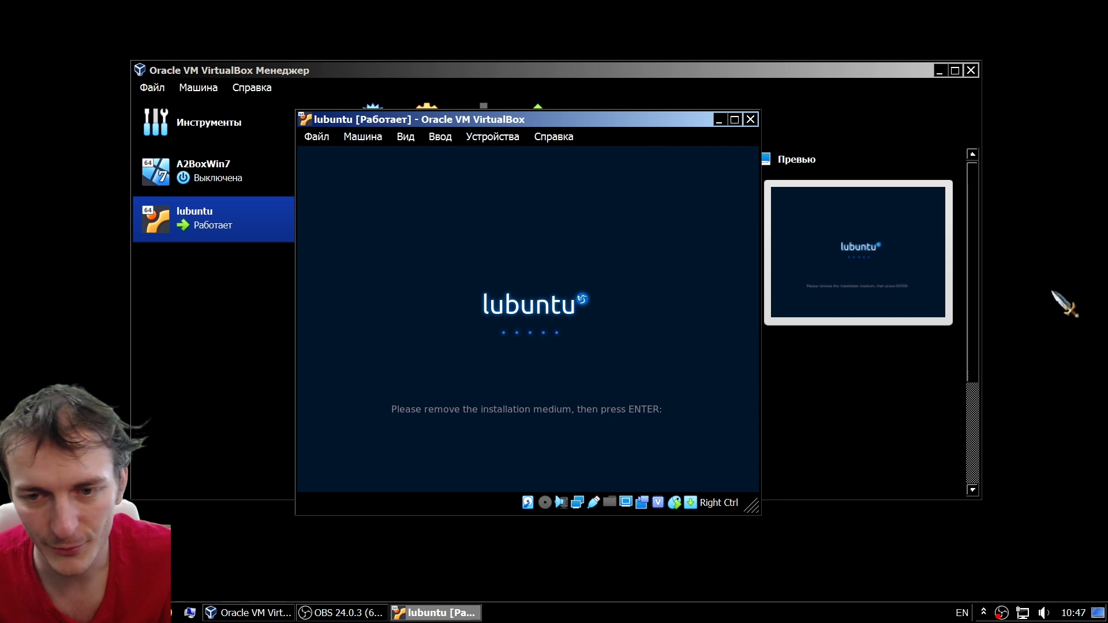
{"action": "mouse_move", "coordinate": [573, 119]}
{"action": "left_mouse_down"}
{"action": "mouse_move", "coordinate": [561, 104]}
{"action": "mouse_move", "coordinate": [577, 114]}
{"action": "mouse_move", "coordinate": [577, 105]}
{"action": "mouse_move", "coordinate": [566, 105]}
{"action": "left_mouse_up"}
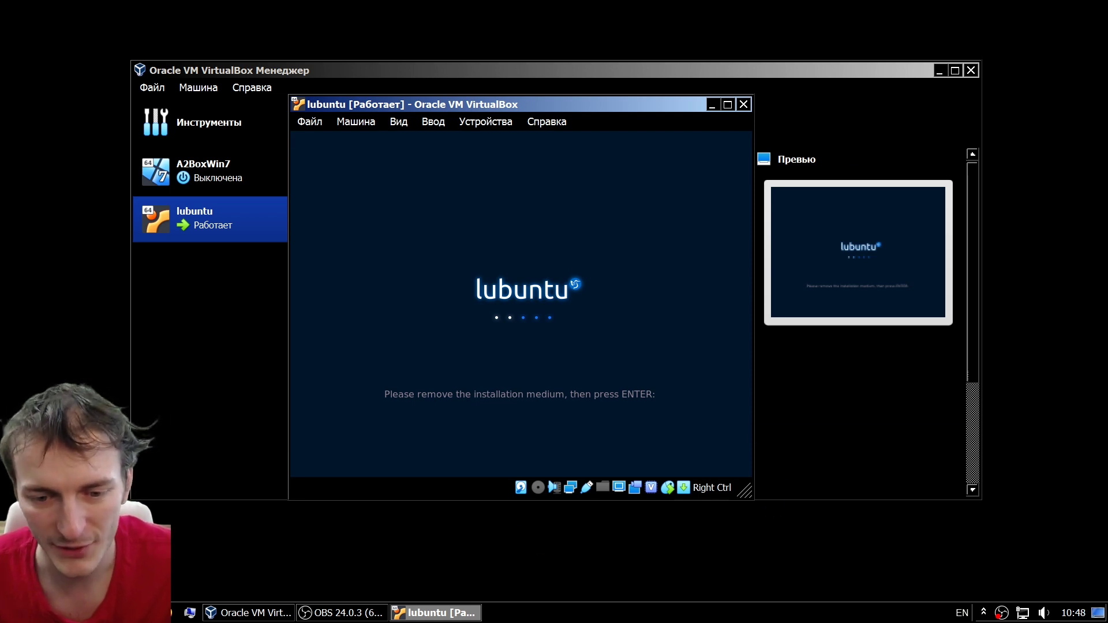
{"action": "left_click_drag", "start_coordinate": [670, 103], "coordinate": [657, 106]}
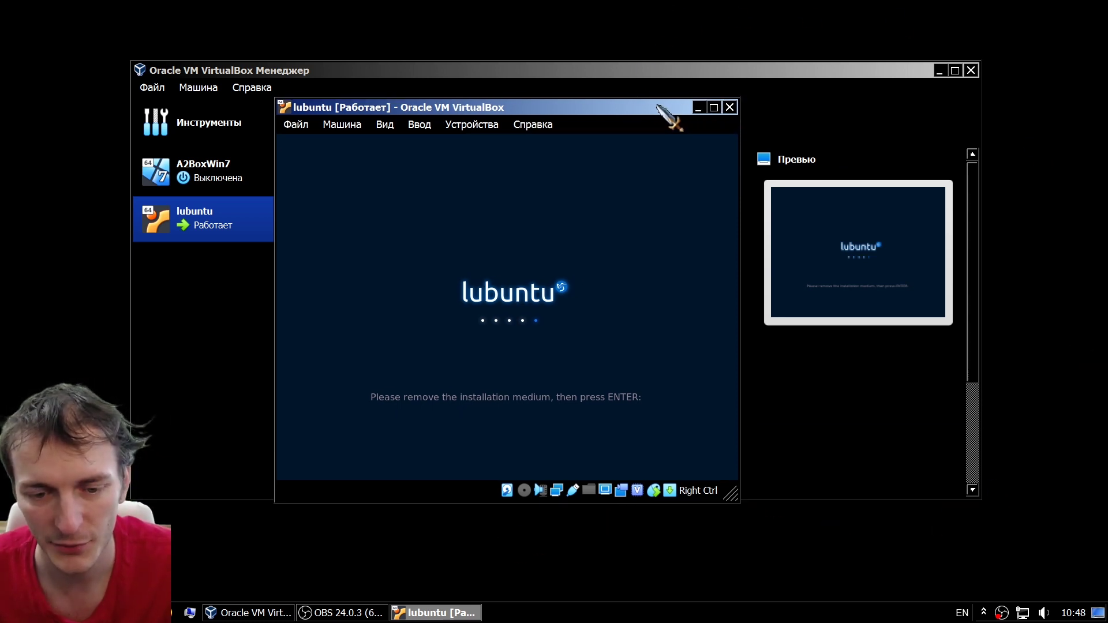
Step: Close the lubuntu virtual machine by powering it off
{"action": "left_click", "coordinate": [730, 108]}
{"action": "left_click", "coordinate": [507, 324]}
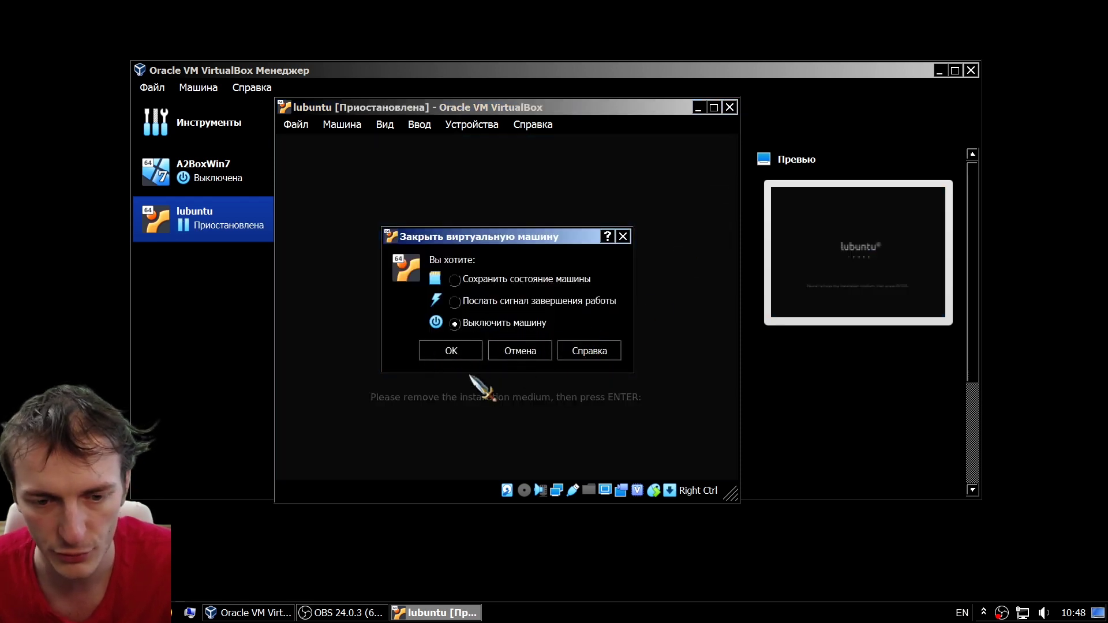
{"action": "left_click", "coordinate": [623, 236]}
{"action": "left_click", "coordinate": [730, 107]}
{"action": "left_click", "coordinate": [498, 325]}
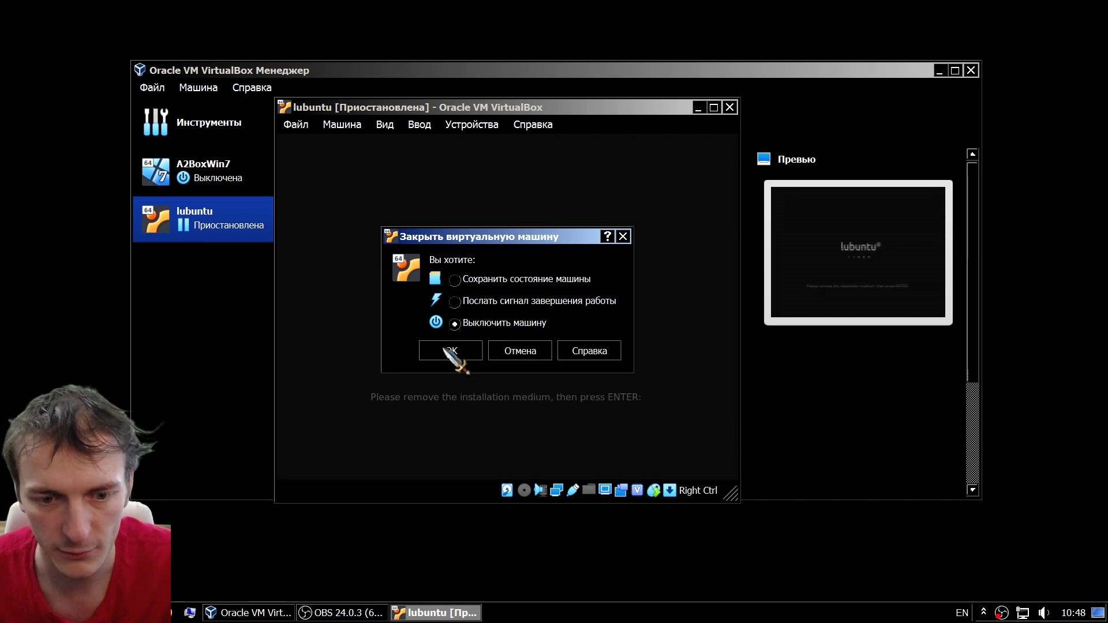
{"action": "left_click", "coordinate": [444, 350]}
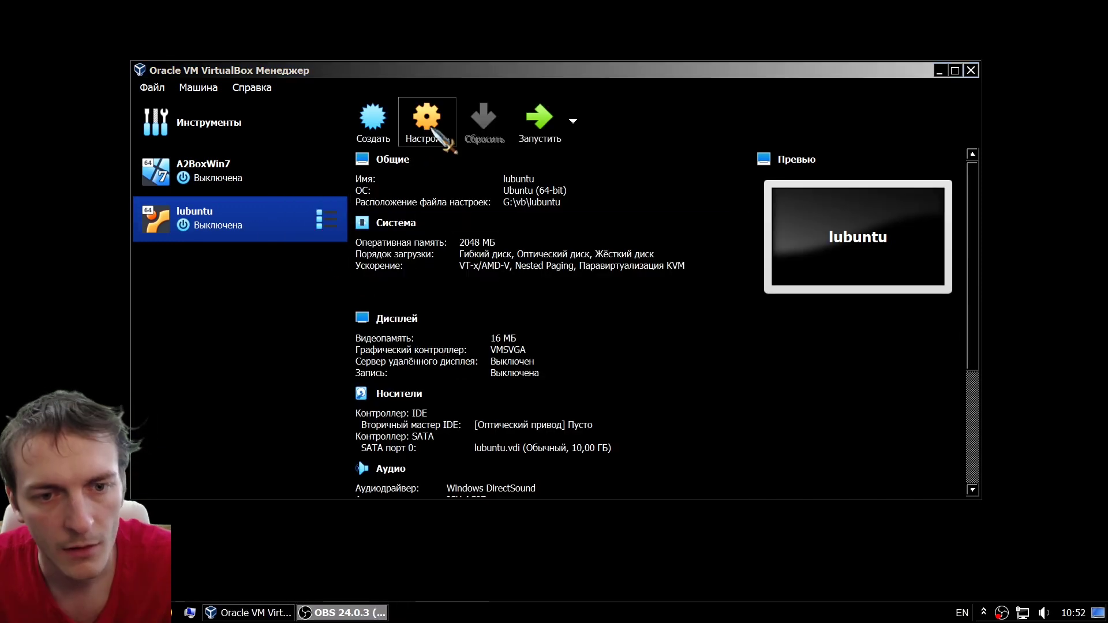
Step: Check in the lubuntu machine's storage settings which media are attached to the IDE and SATA controllers, leaving the settings unchanged
{"action": "left_click", "coordinate": [433, 131]}
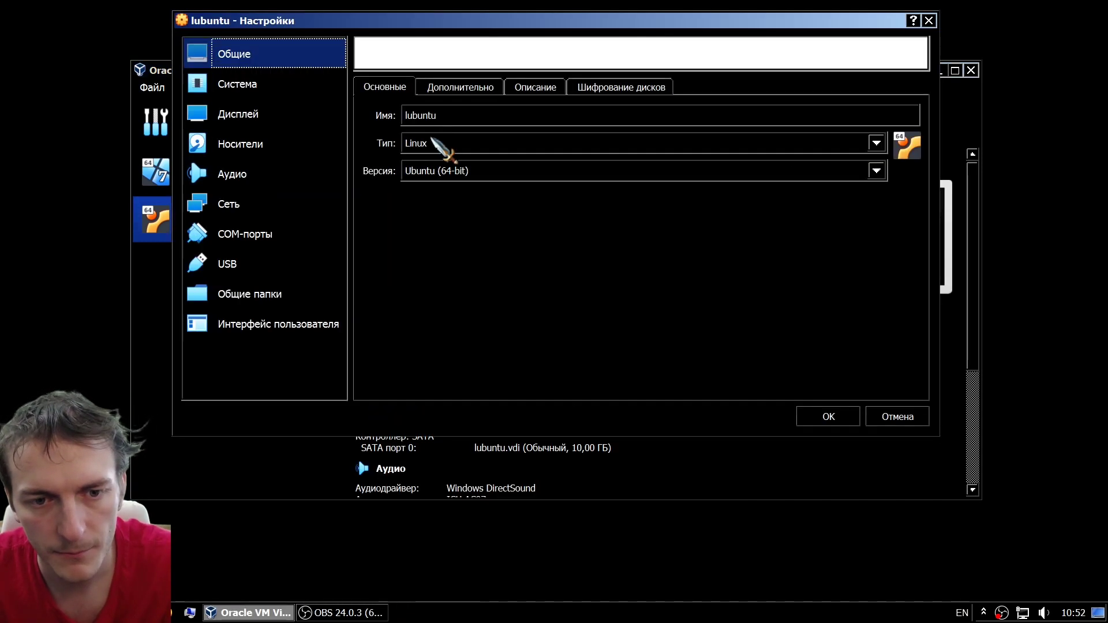
{"action": "left_click_drag", "start_coordinate": [534, 13], "coordinate": [541, 58]}
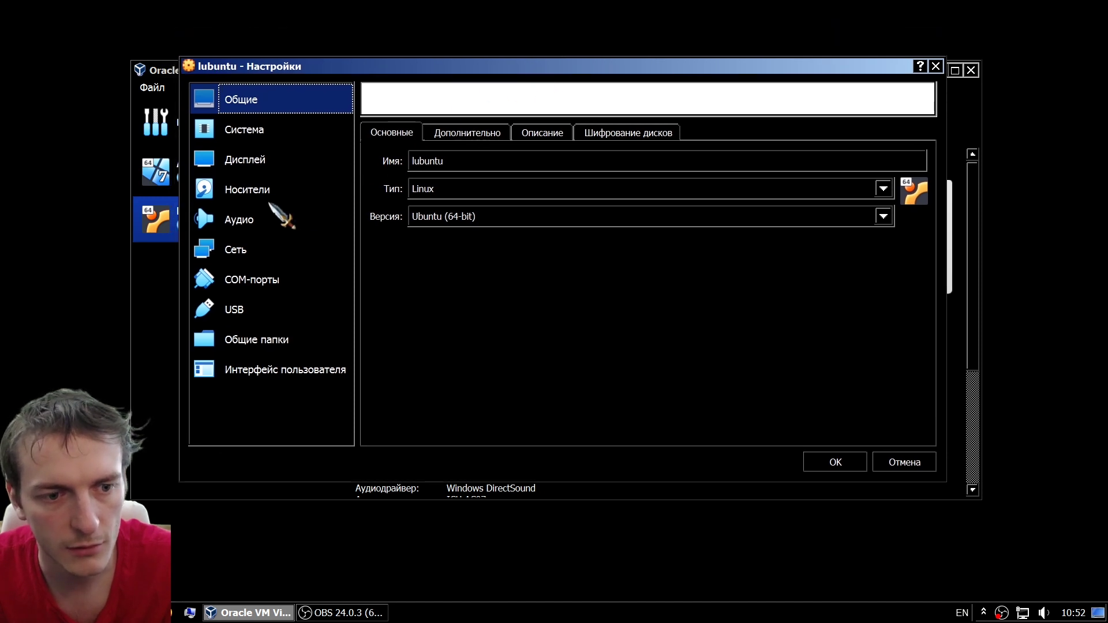
{"action": "left_click", "coordinate": [239, 195]}
{"action": "left_click", "coordinate": [434, 173]}
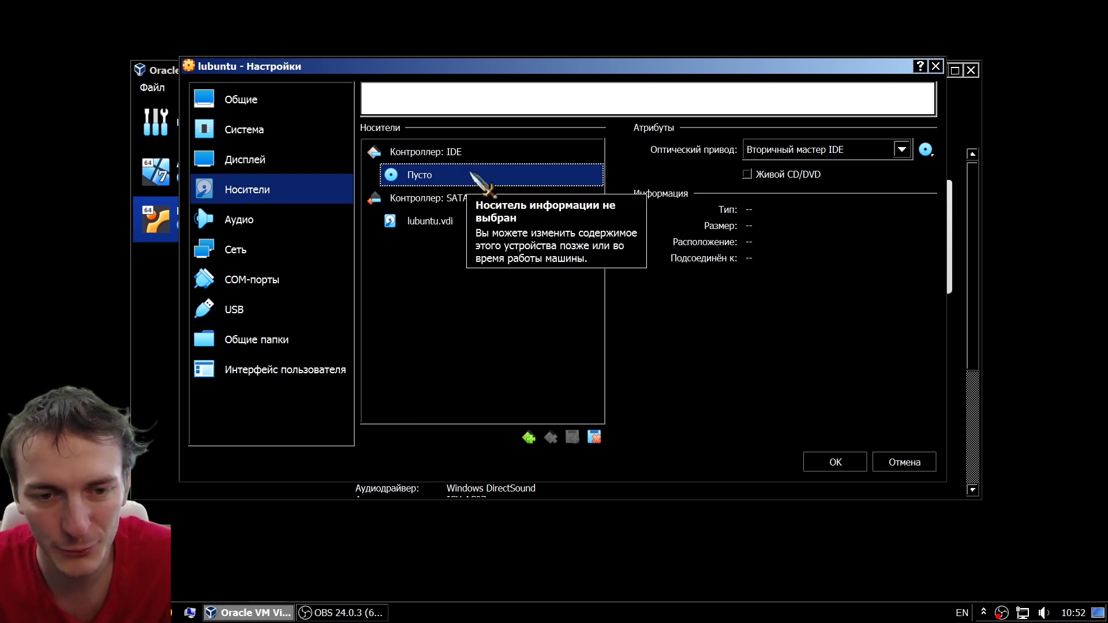
{"action": "left_click", "coordinate": [485, 221]}
{"action": "left_click", "coordinate": [495, 177]}
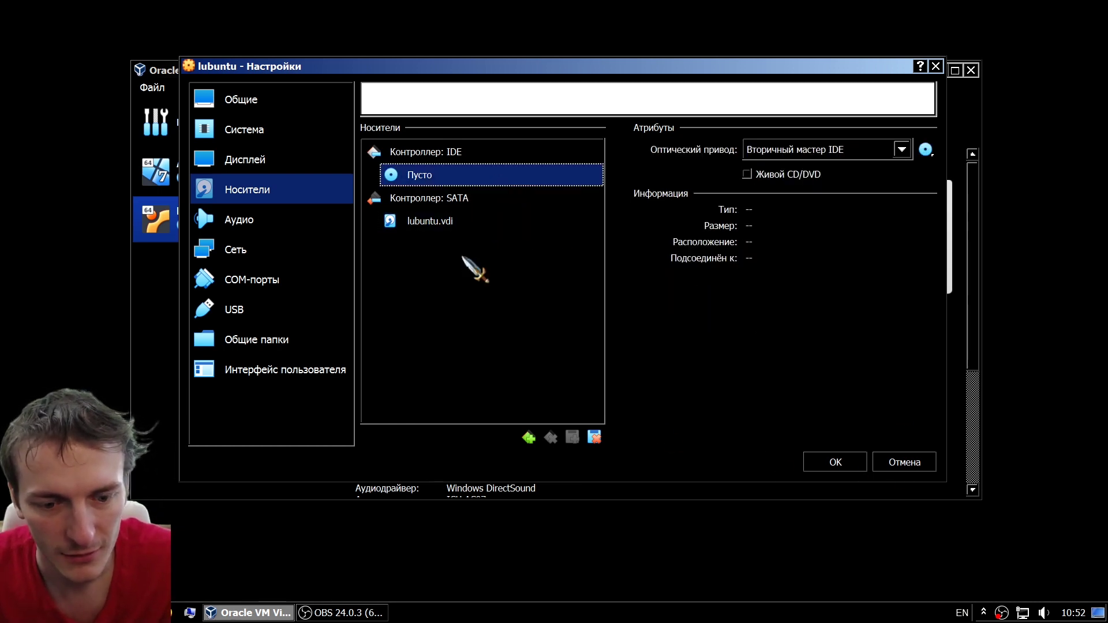
{"action": "left_click", "coordinate": [926, 462]}
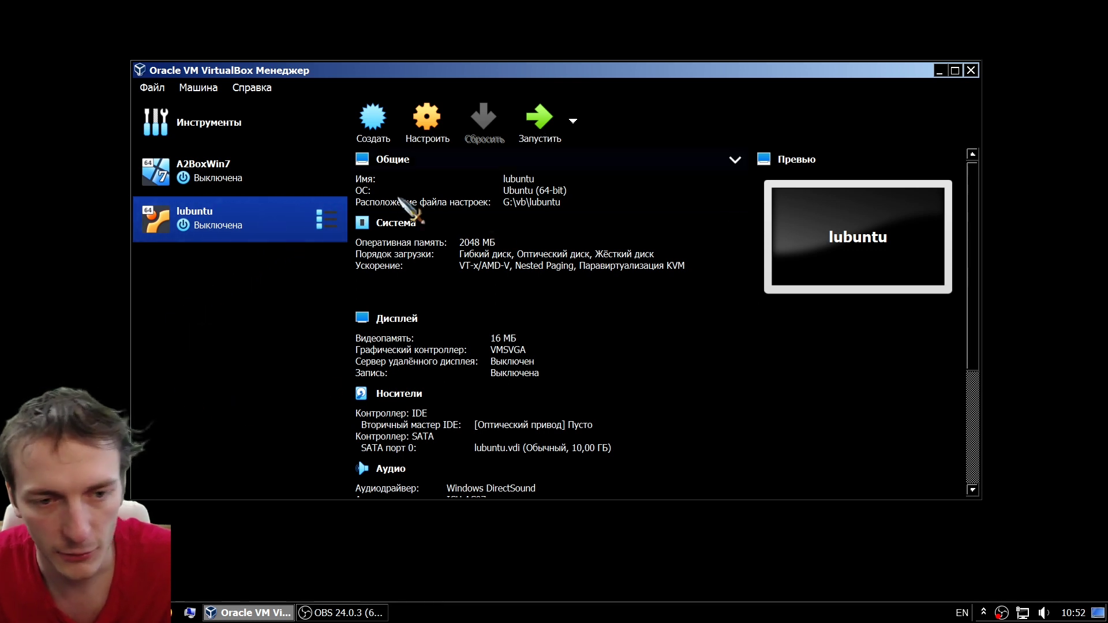
Step: Start the lubuntu machine from its hard disk and log in to the desktop with the account password
{"action": "left_click", "coordinate": [539, 124]}
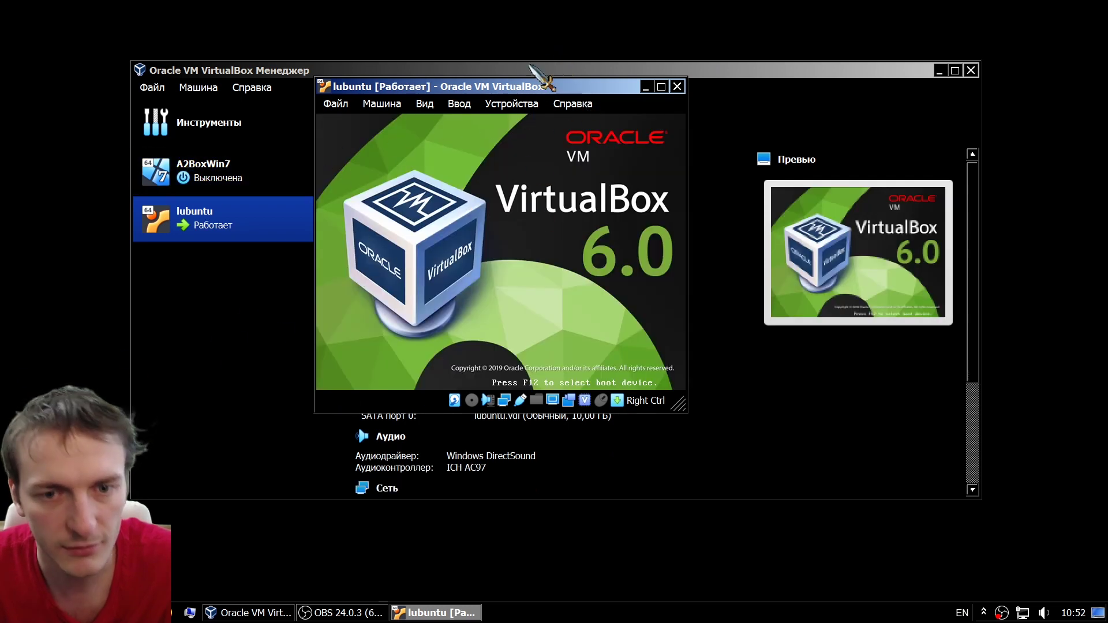
{"action": "scroll", "coordinate": [583, 464], "scroll_direction": "up", "scroll_amount": 1}
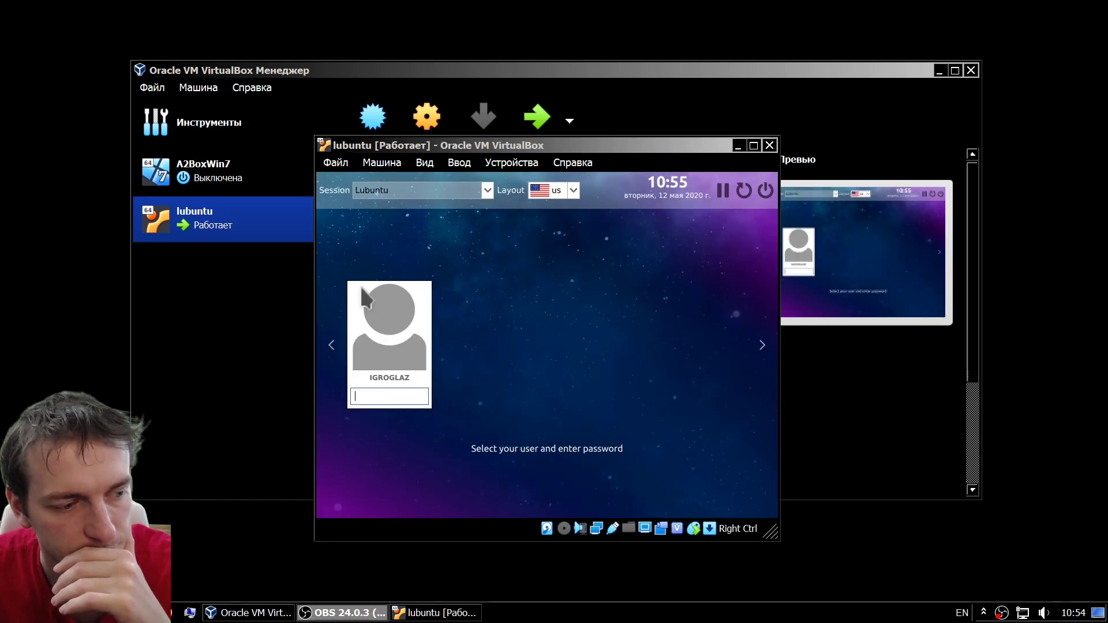
{"action": "left_click_drag", "start_coordinate": [612, 146], "coordinate": [648, 126]}
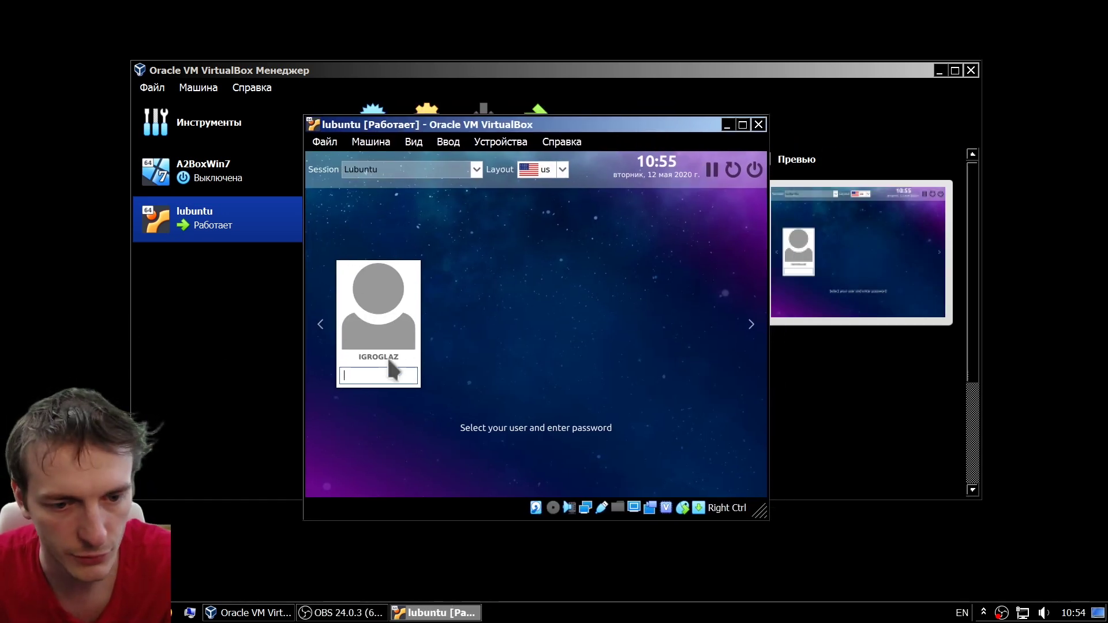
{"action": "type", "text": "111"}
{"action": "key", "text": "Return"}
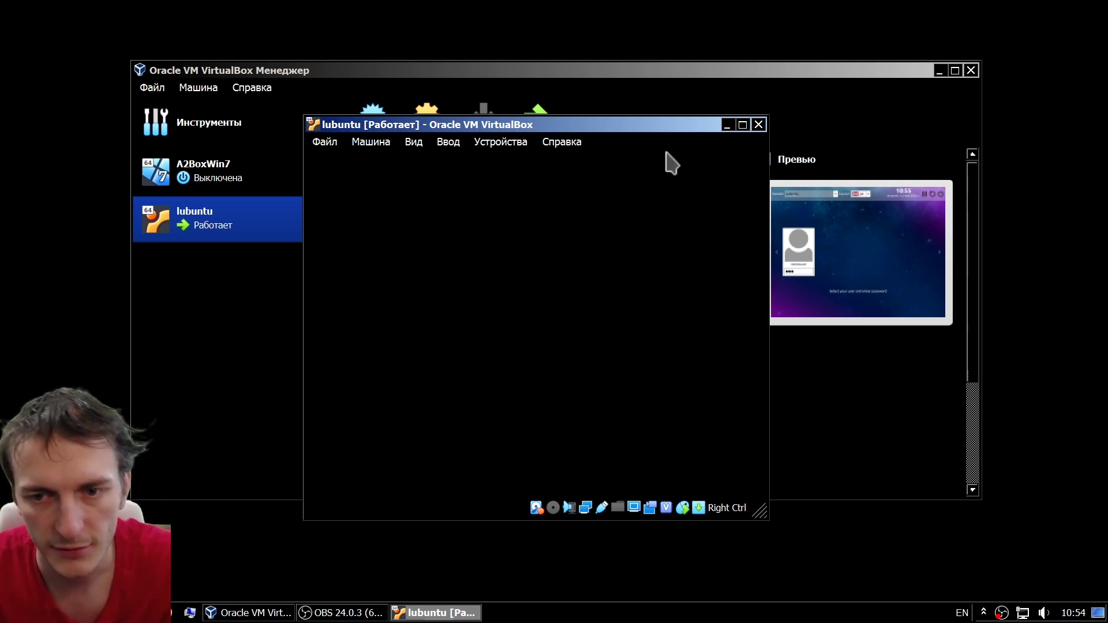
{"action": "mouse_move", "coordinate": [667, 126]}
{"action": "left_mouse_down"}
{"action": "mouse_move", "coordinate": [648, 97]}
{"action": "mouse_move", "coordinate": [628, 109]}
{"action": "mouse_move", "coordinate": [664, 117]}
{"action": "left_mouse_up"}
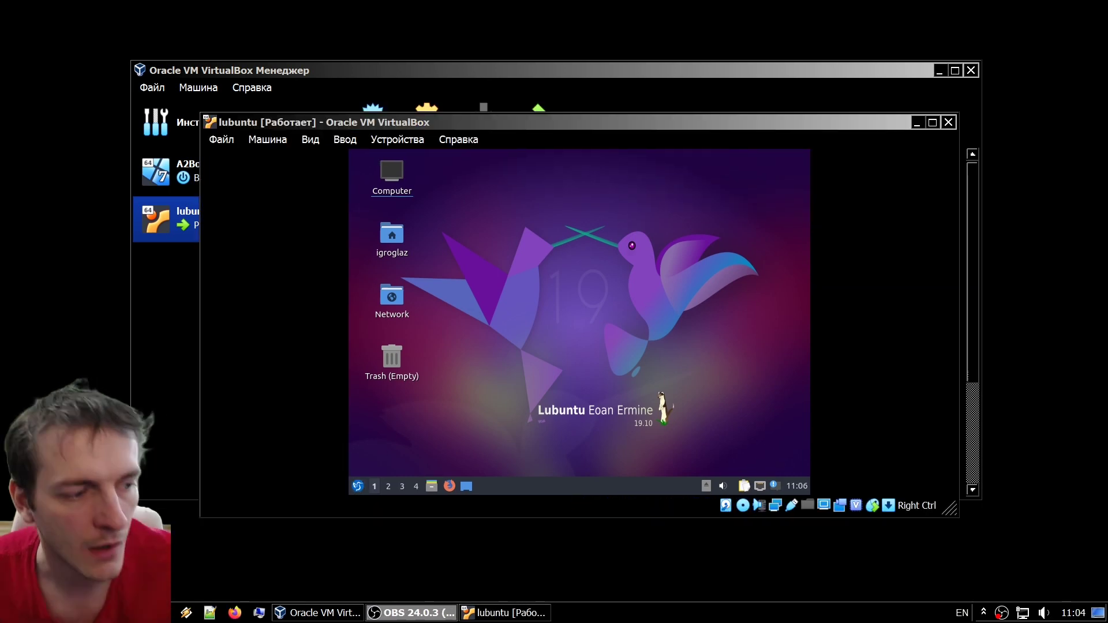
{"action": "left_click", "coordinate": [642, 293]}
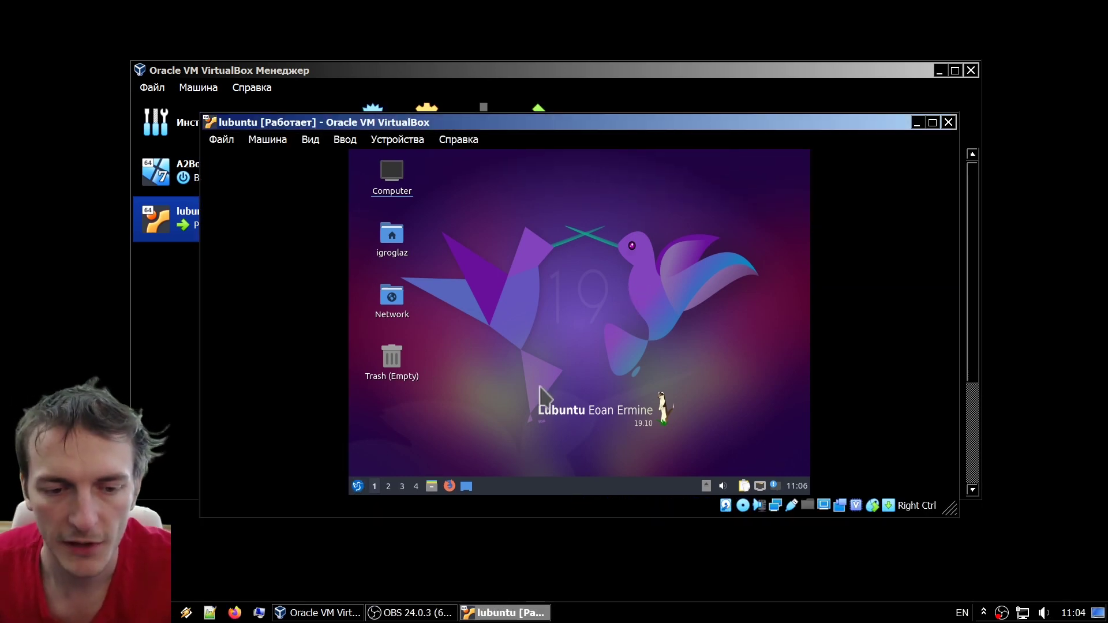
Step: Attach the Guest Additions disc image to the running lubuntu machine
{"action": "left_click", "coordinate": [392, 139]}
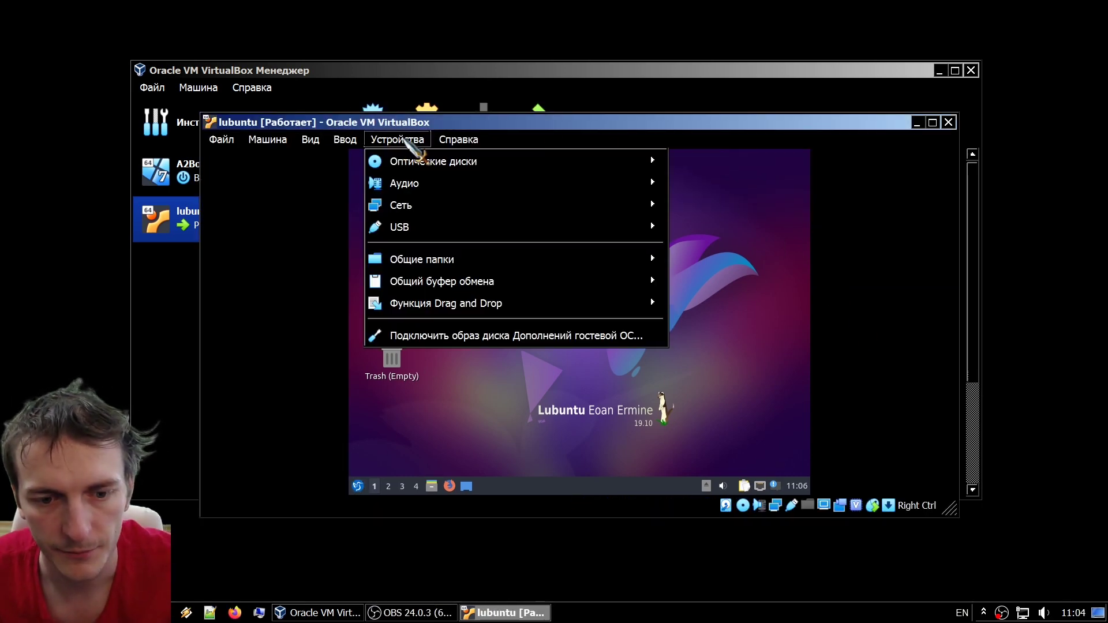
{"action": "mouse_move", "coordinate": [458, 139]}
{"action": "left_click", "coordinate": [427, 338]}
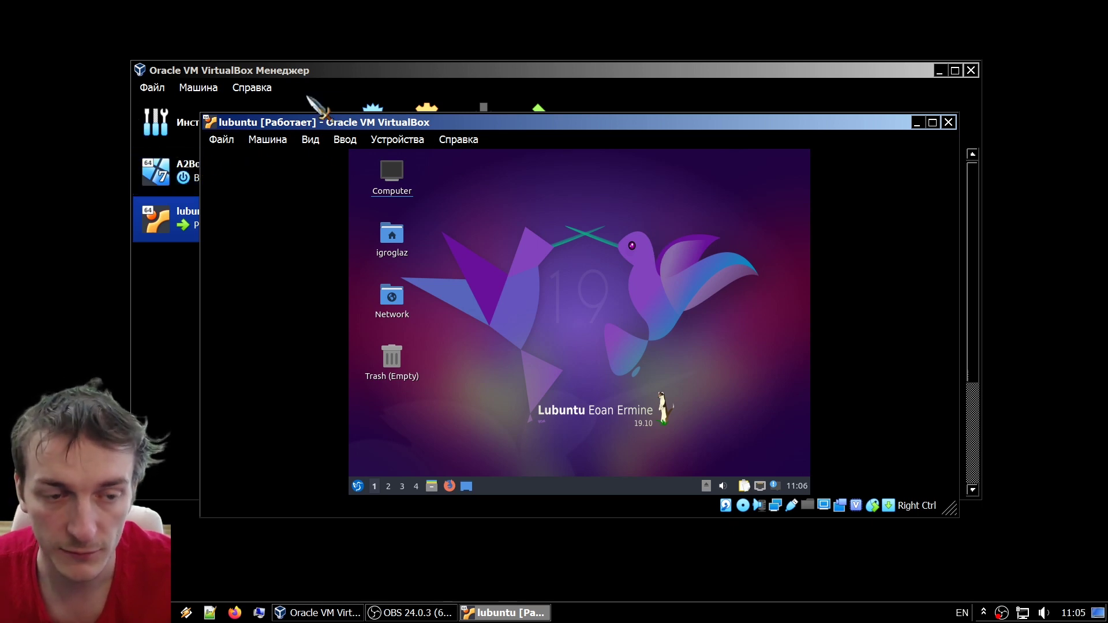
Step: Look through the machine and view options, including the resolutions and scaling offered for virtual screen 1, leaving them unchanged
{"action": "left_click", "coordinate": [267, 140]}
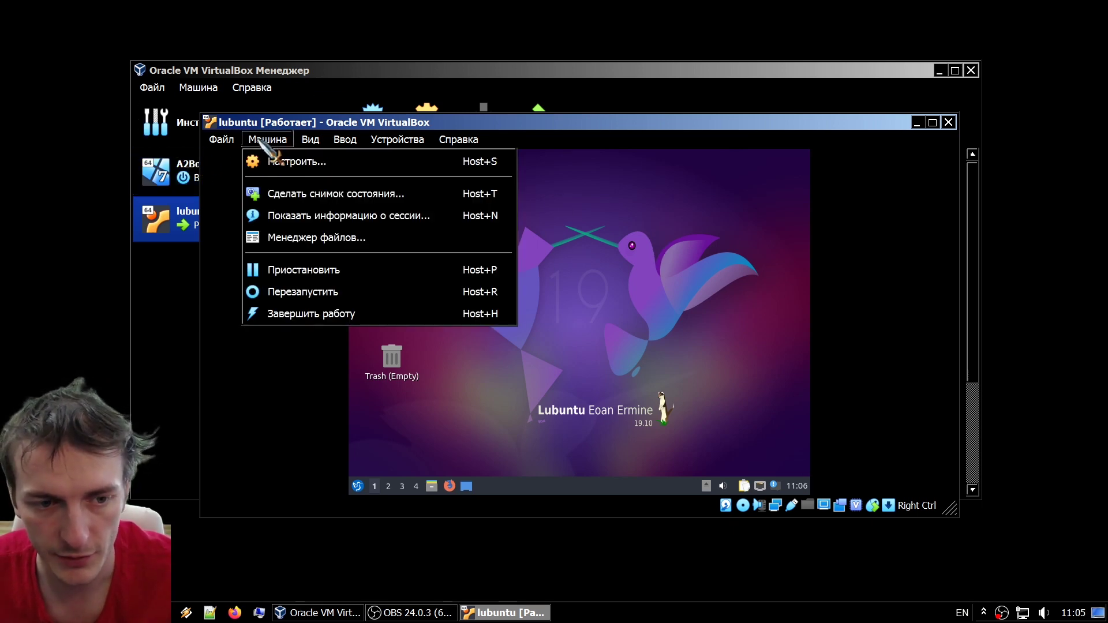
{"action": "mouse_move", "coordinate": [231, 141]}
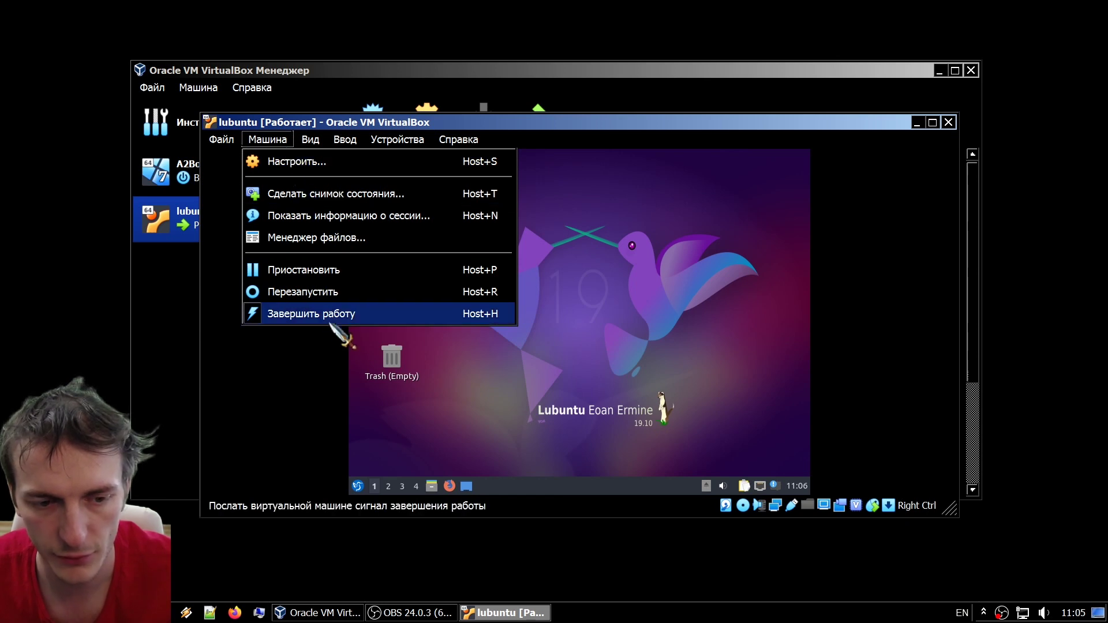
{"action": "mouse_move", "coordinate": [310, 140]}
{"action": "mouse_move", "coordinate": [398, 400]}
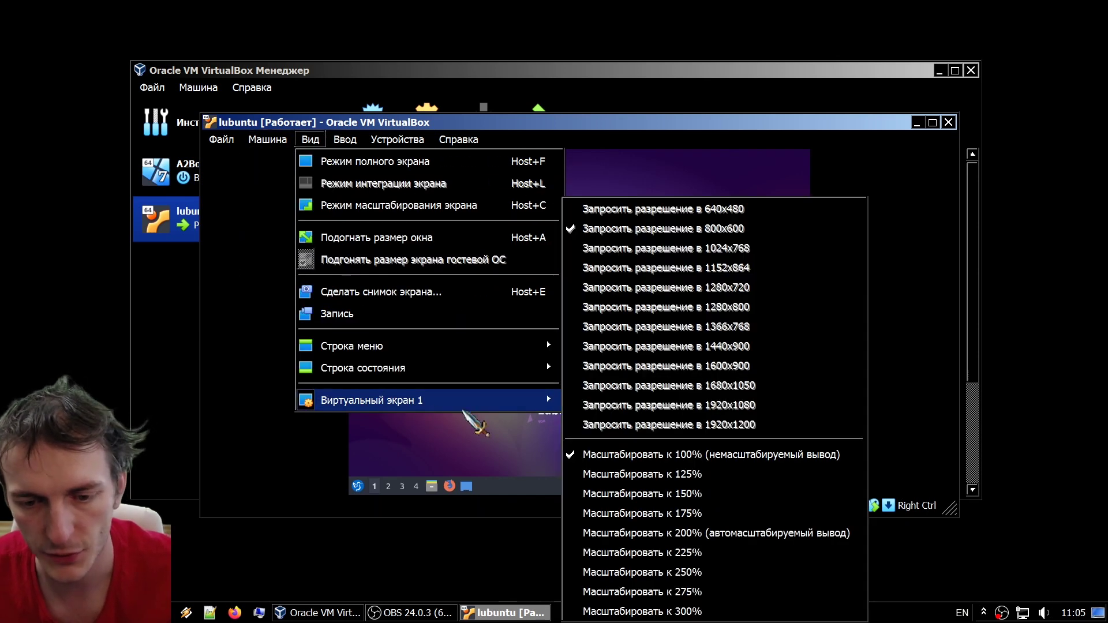
{"action": "key", "text": "Escape"}
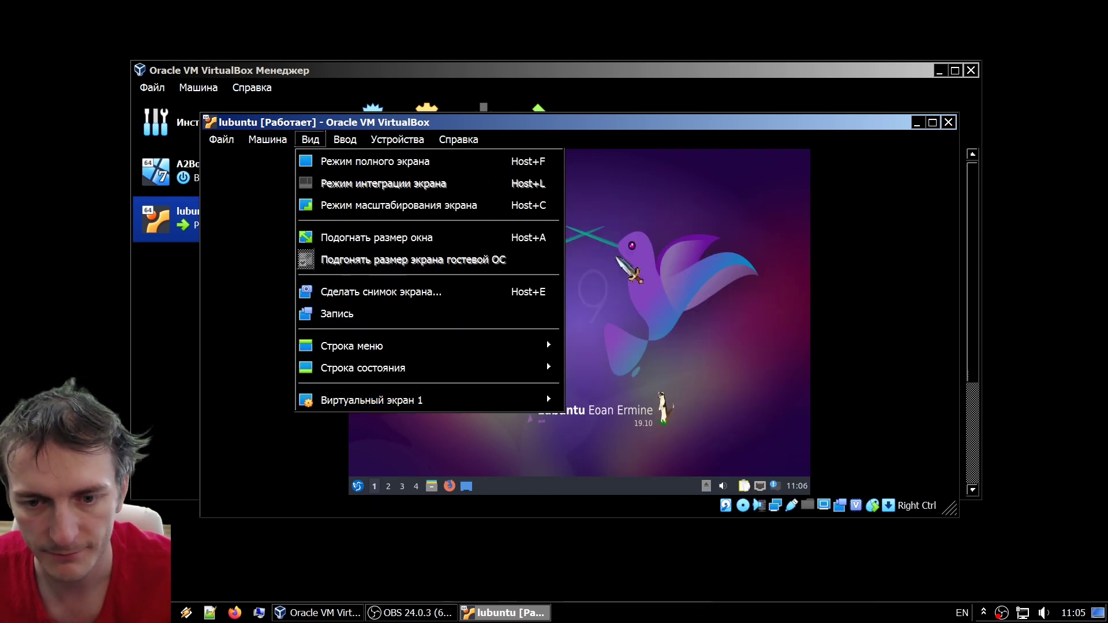
{"action": "key", "text": "Escape"}
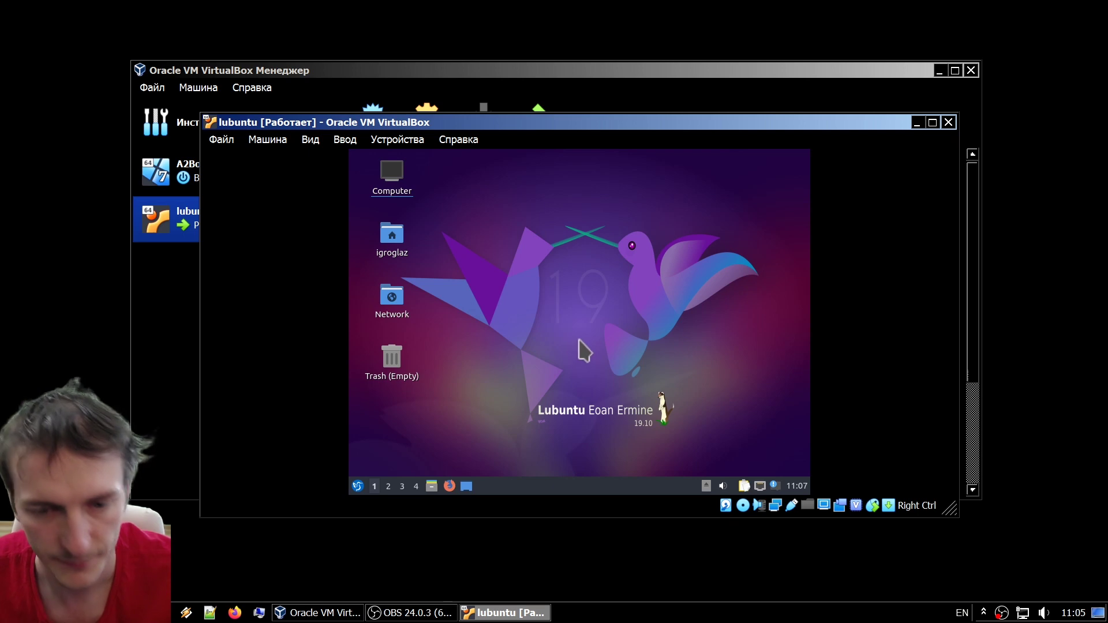
{"action": "right_click", "coordinate": [585, 302]}
{"action": "left_click", "coordinate": [564, 267]}
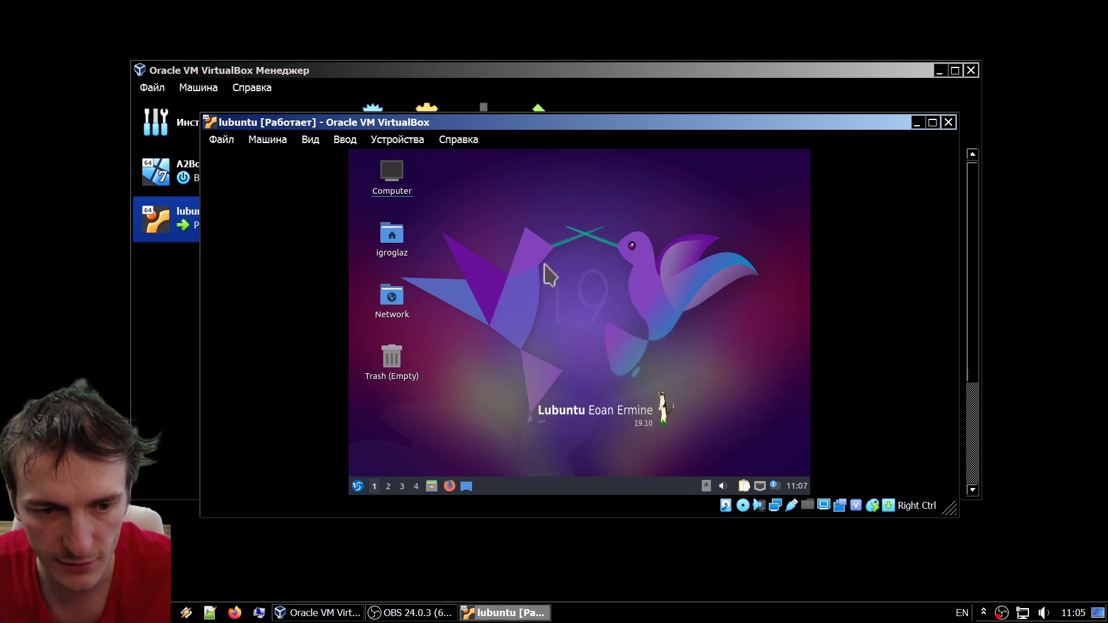
Step: Try to attach the Guest Additions disc image to the lubuntu machine once more
{"action": "left_click", "coordinate": [430, 138]}
{"action": "mouse_move", "coordinate": [401, 164]}
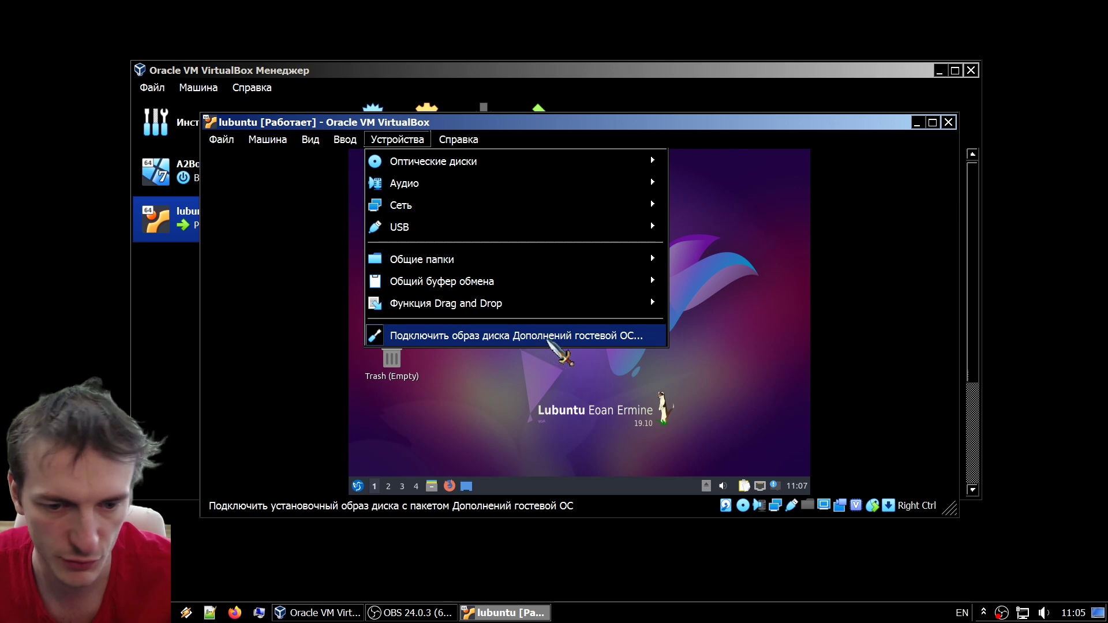
{"action": "left_click", "coordinate": [520, 335]}
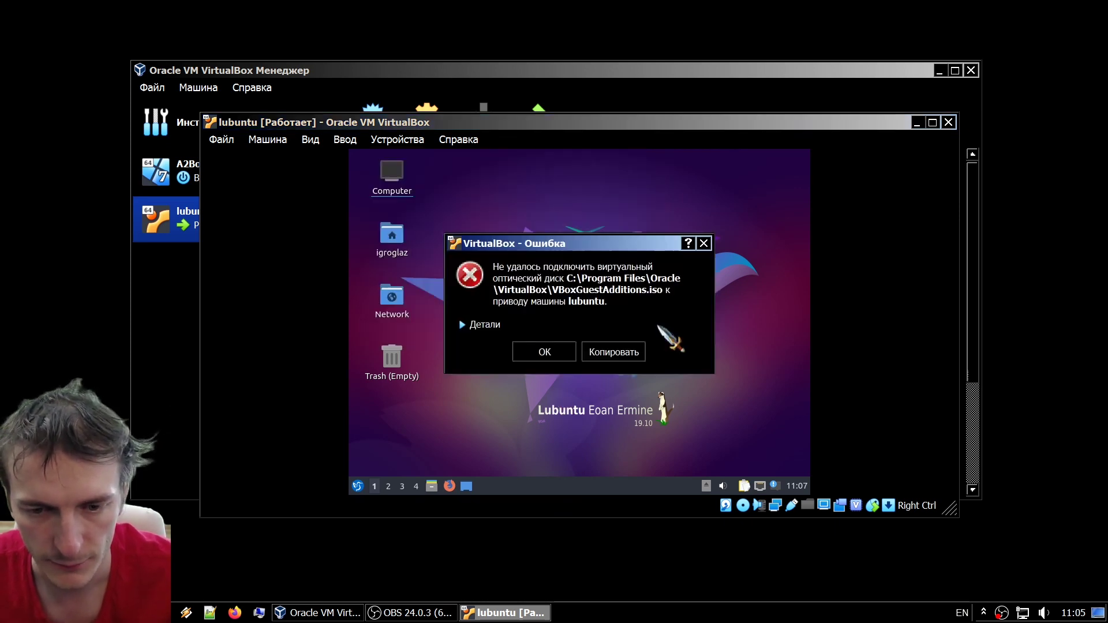
{"action": "left_click", "coordinate": [706, 244]}
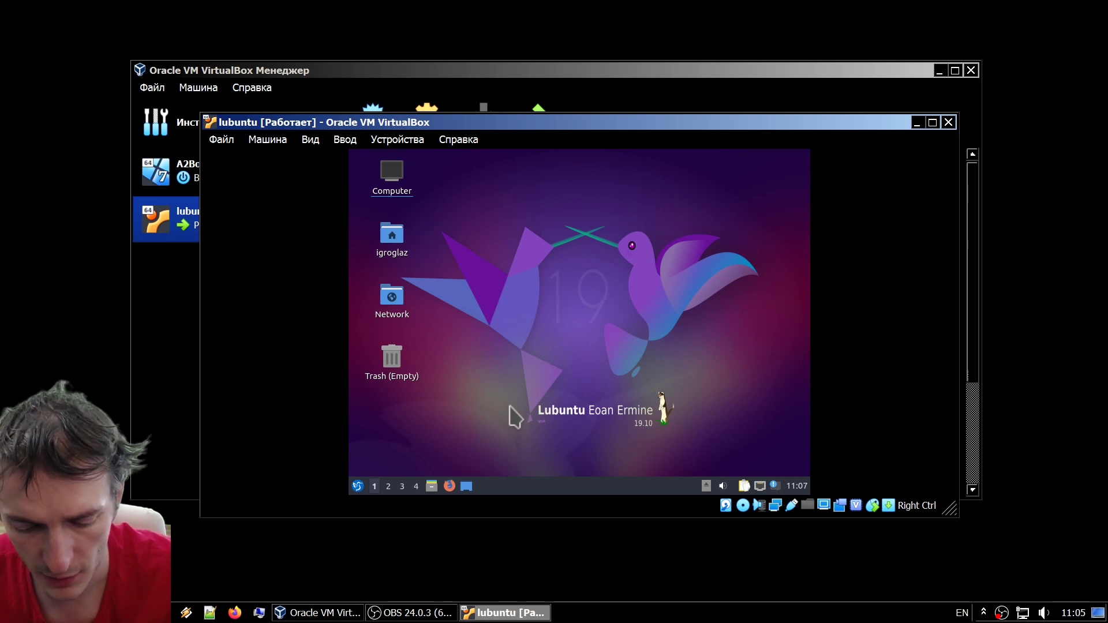
Step: Open a terminal in the guest and refresh the package lists with sudo apt-get update, entering the account password
{"action": "key", "text": "ctrl+alt+t"}
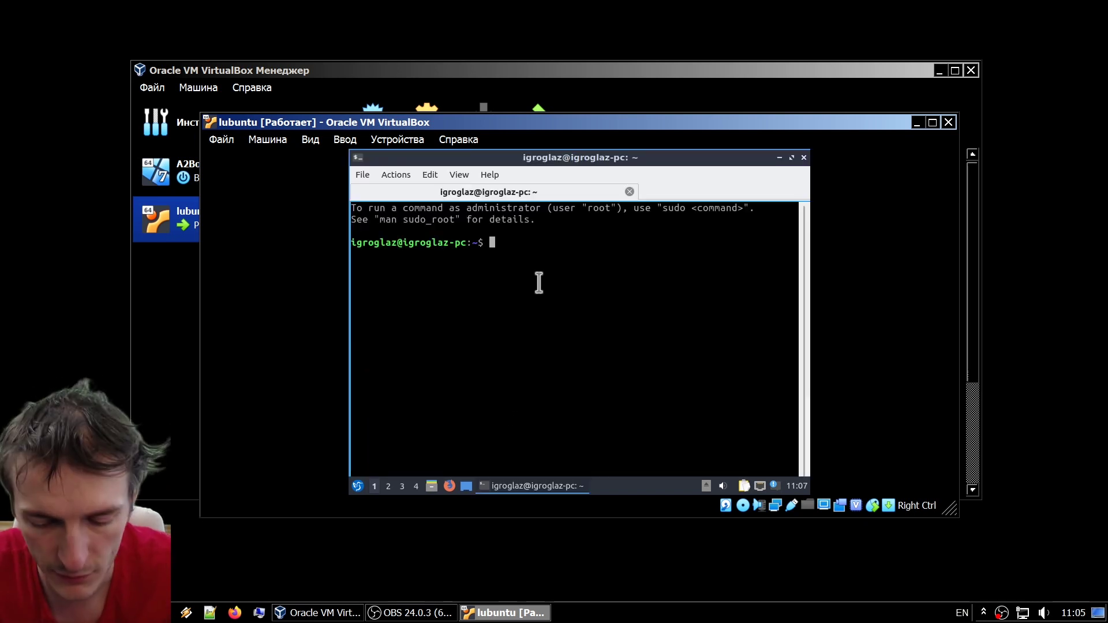
{"action": "type", "text": "sudo"}
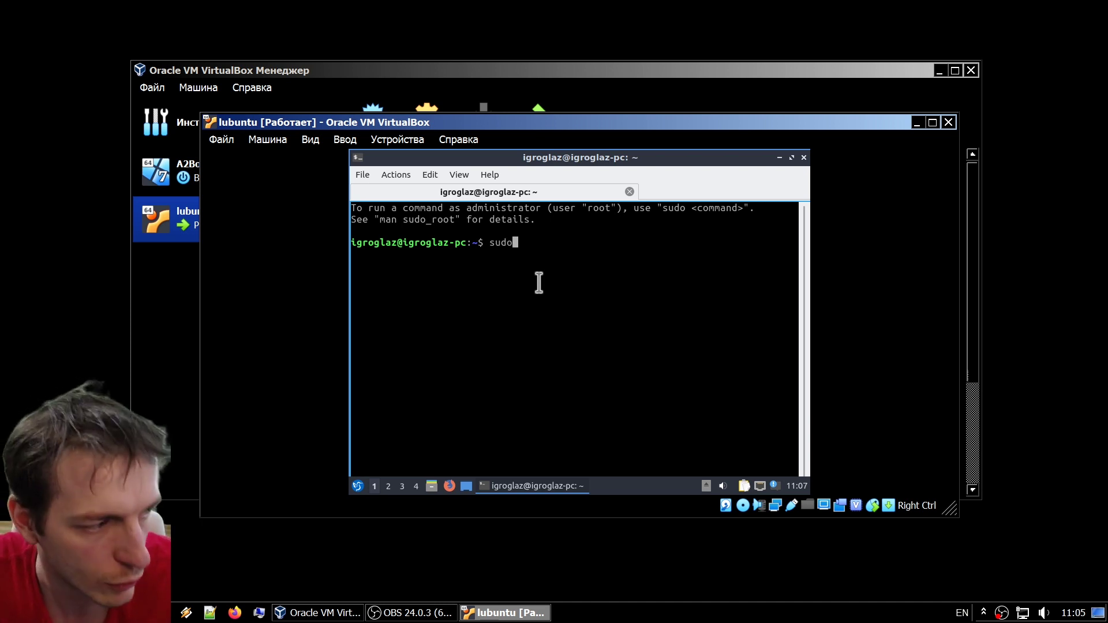
{"action": "type", "text": " apt-get updated"}
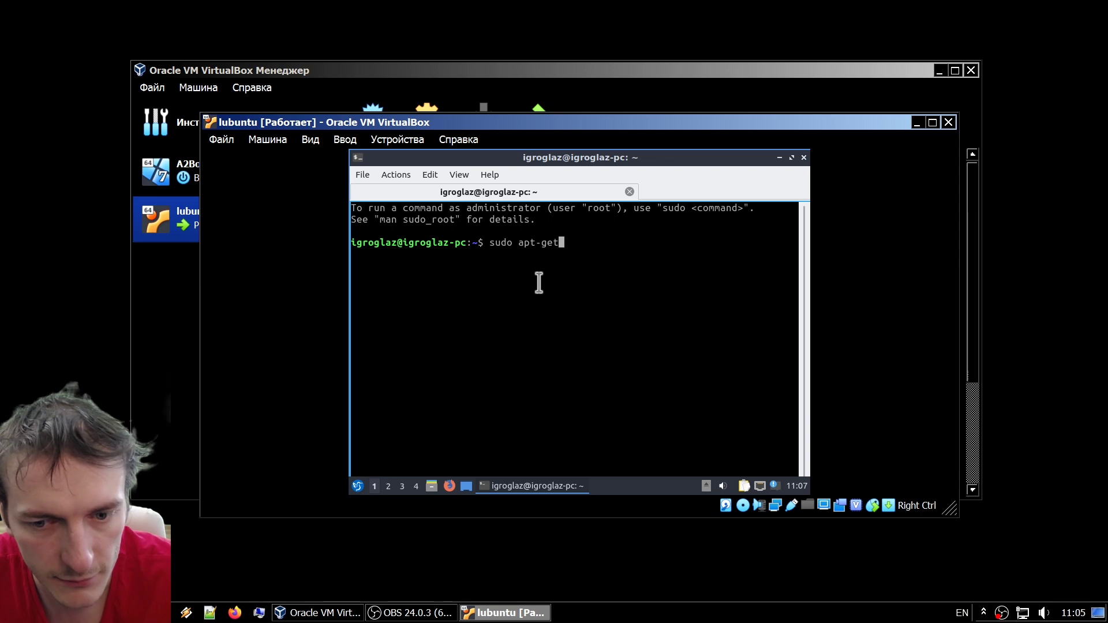
{"action": "key", "text": "Return"}
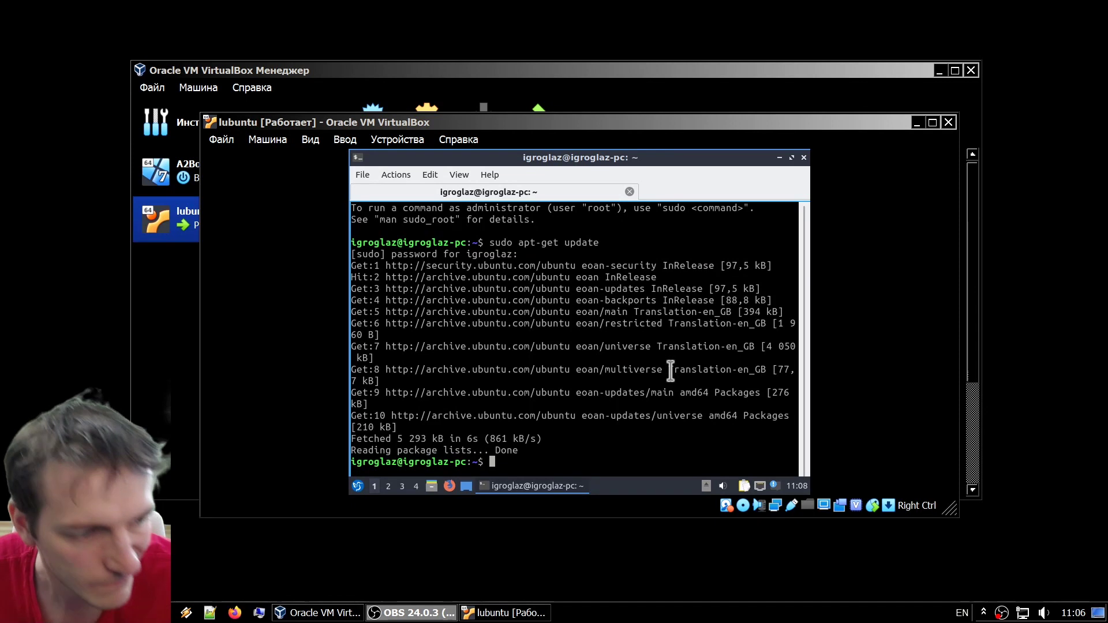
Step: Install the make and gcc packages with sudo apt-get install, approve the installation and reposition the terminal window
{"action": "type", "text": "sudo apt-get"}
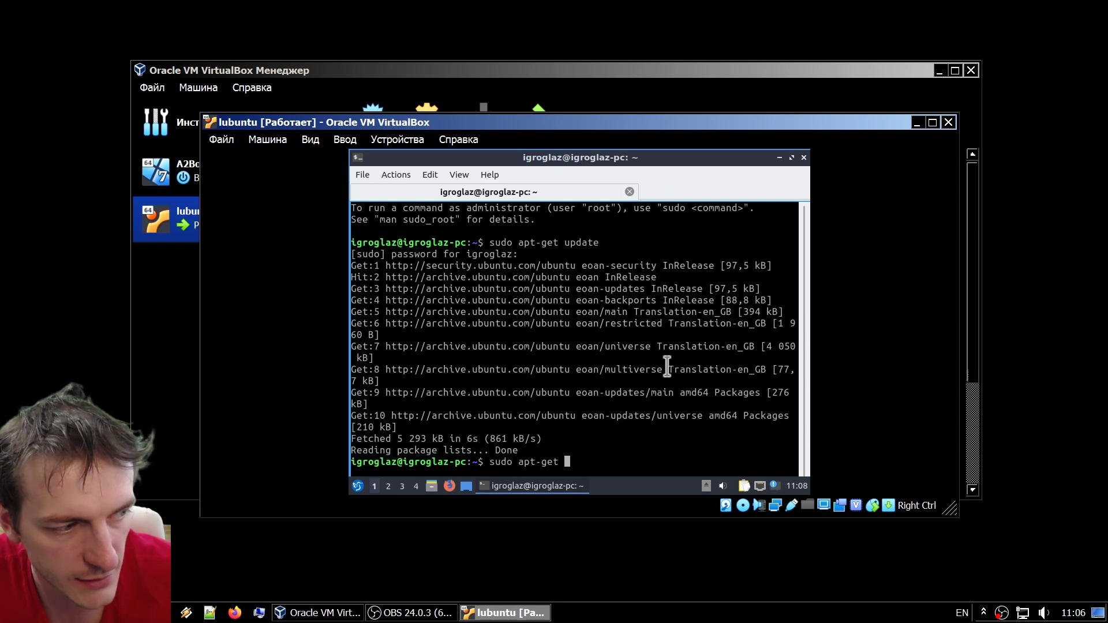
{"action": "type", "text": " install ma"}
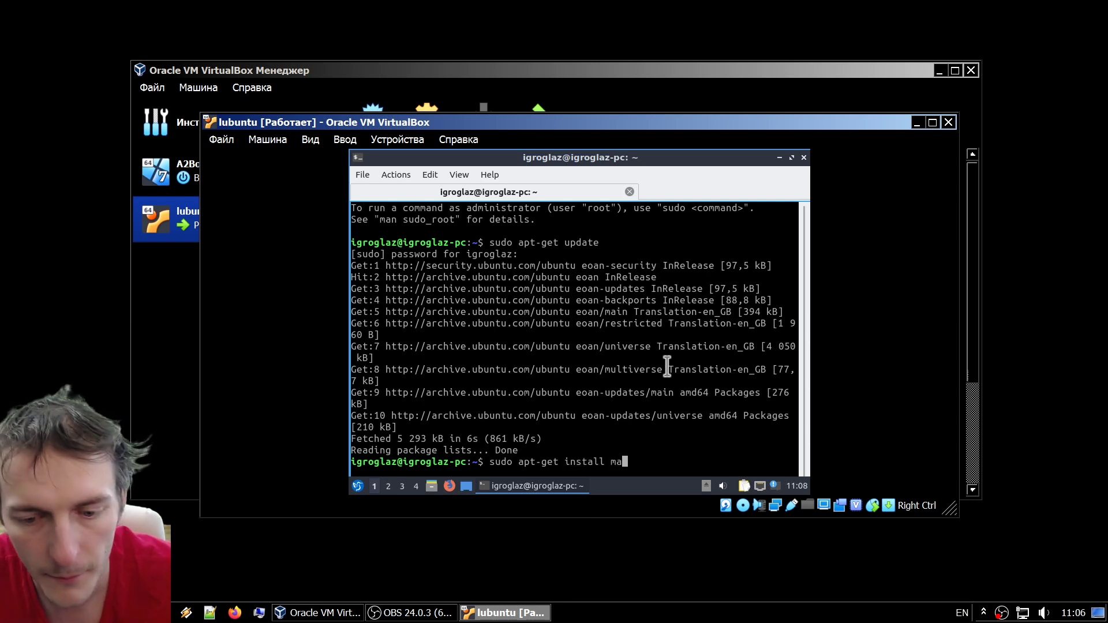
{"action": "type", "text": "ke gcc"}
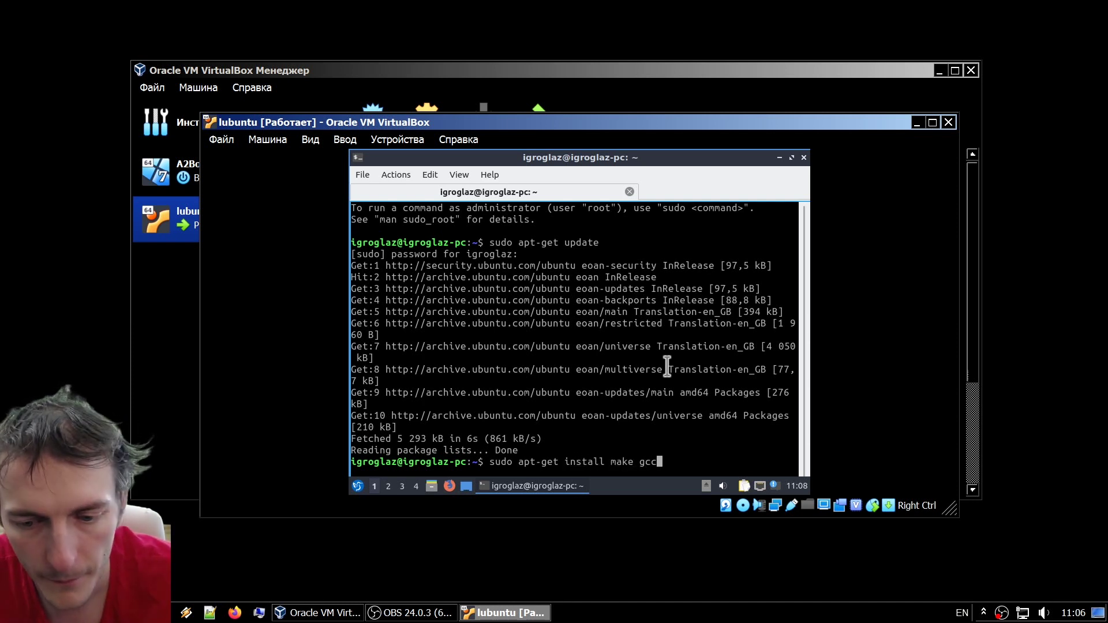
{"action": "key", "text": "Return"}
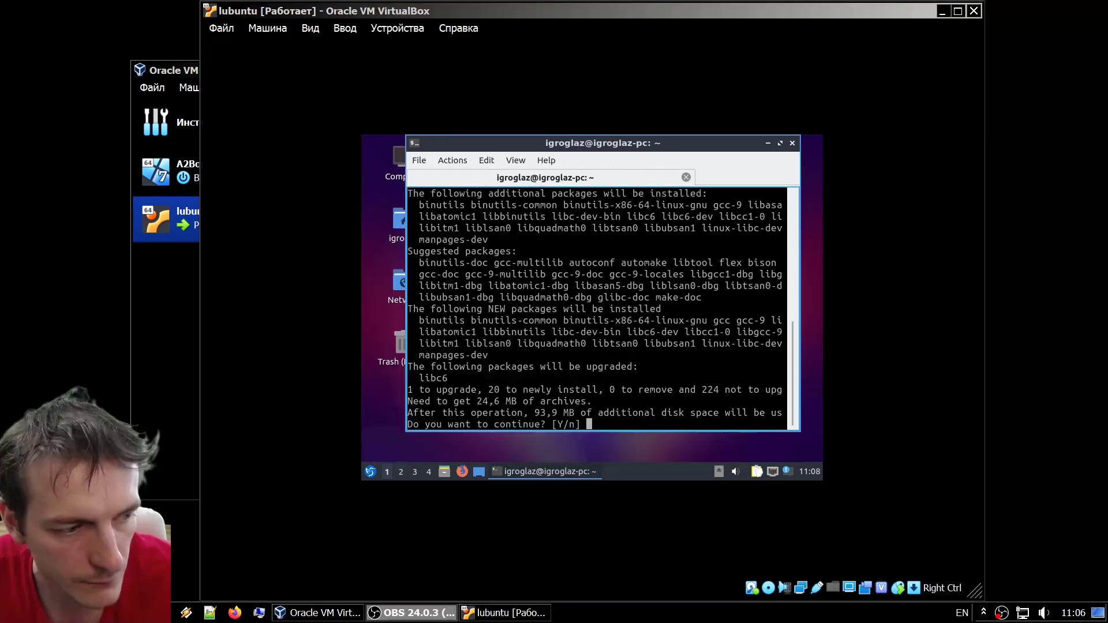
{"action": "left_click_drag", "start_coordinate": [543, 142], "coordinate": [517, 168]}
{"action": "left_click_drag", "start_coordinate": [767, 163], "coordinate": [762, 192]}
{"action": "left_click_drag", "start_coordinate": [657, 202], "coordinate": [687, 156]}
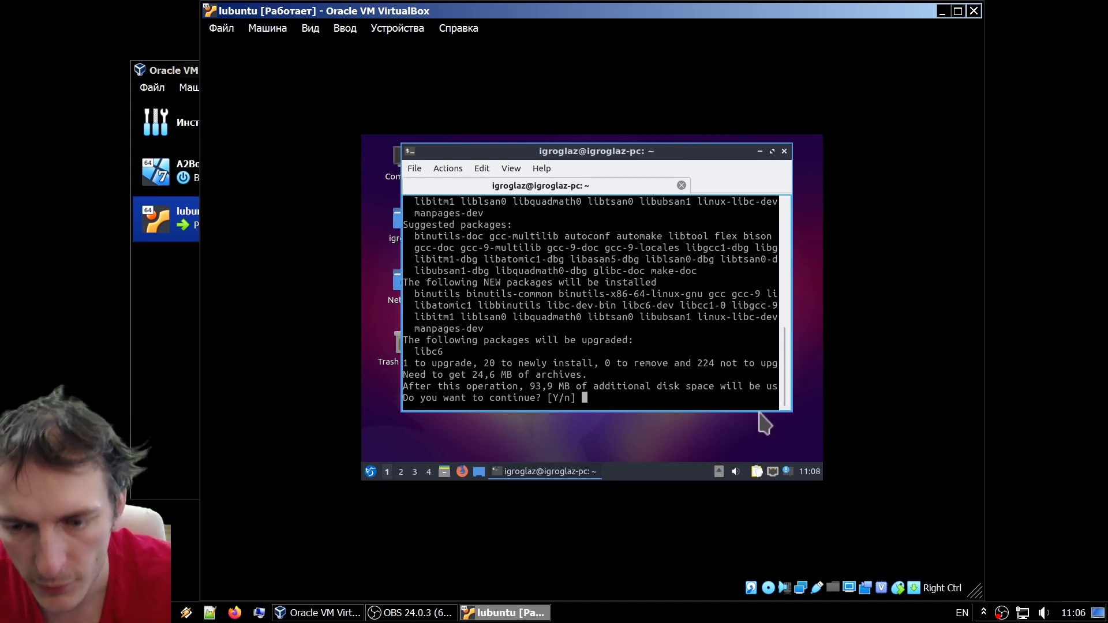
{"action": "key", "text": "Return"}
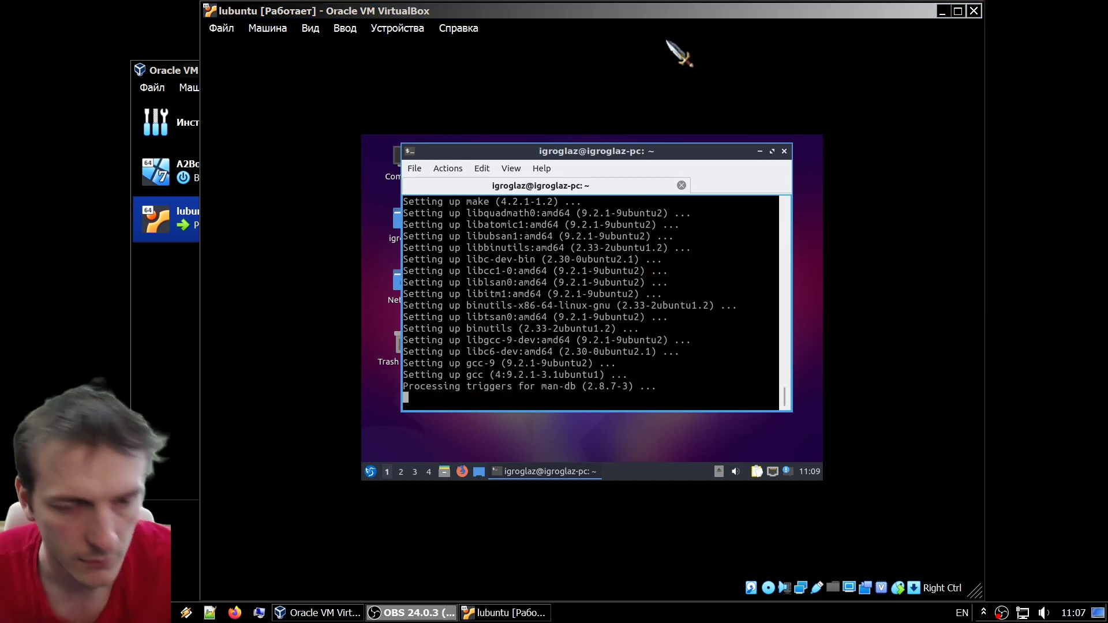
{"action": "left_click_drag", "start_coordinate": [589, 153], "coordinate": [580, 191]}
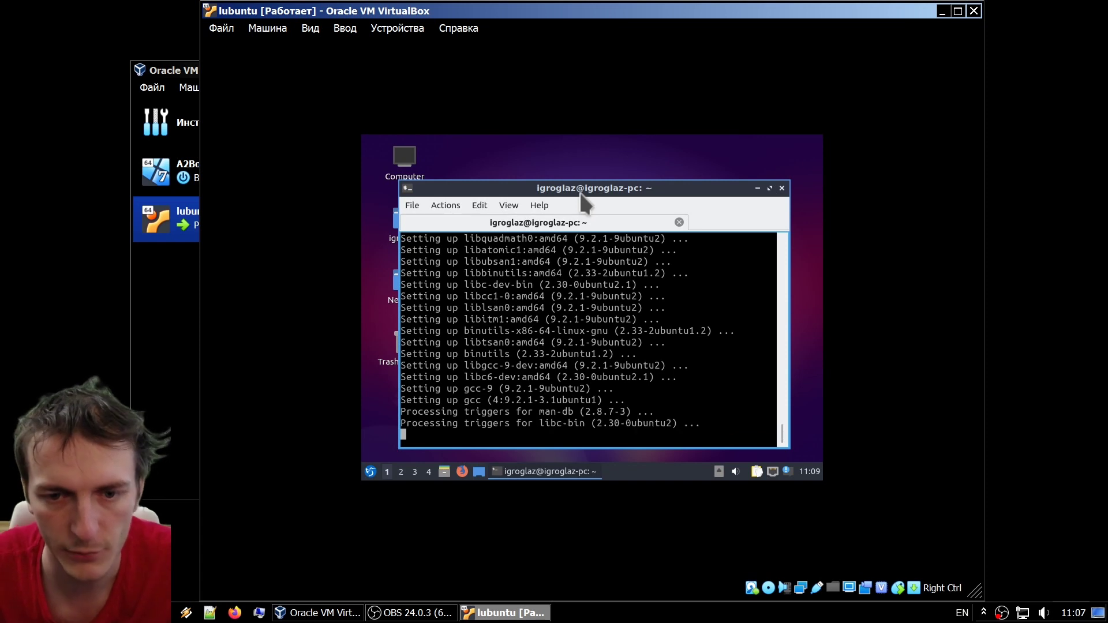
{"action": "left_click_drag", "start_coordinate": [580, 194], "coordinate": [581, 178]}
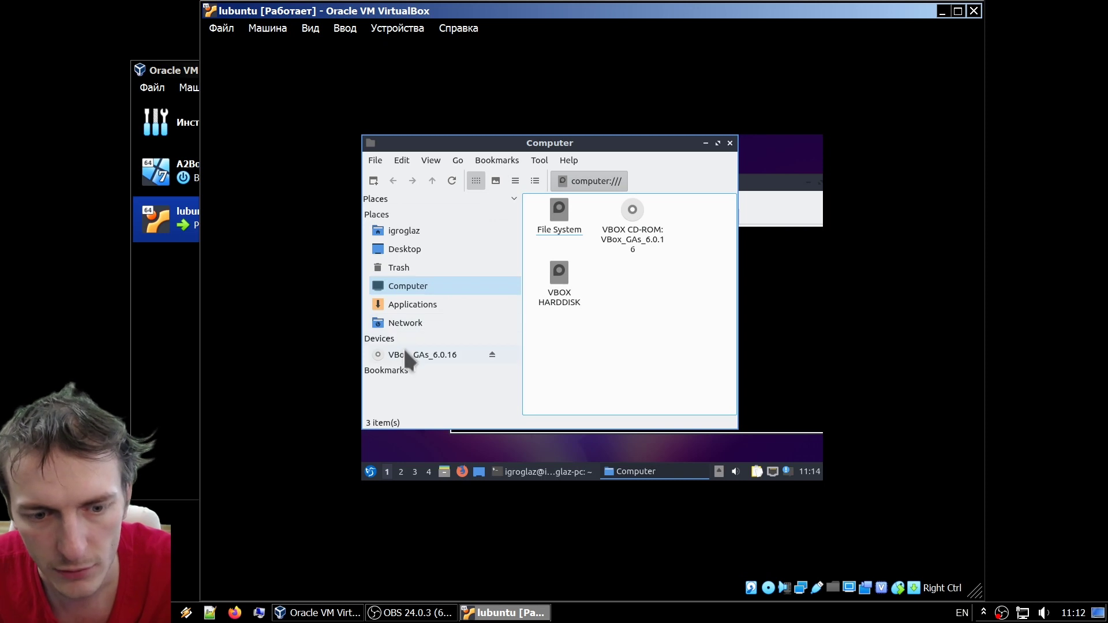
Step: Open the VBox_GAs_6.0.16 disc and insert the path of VBoxLinuxAdditions.run into the terminal's command line
{"action": "left_click", "coordinate": [405, 354]}
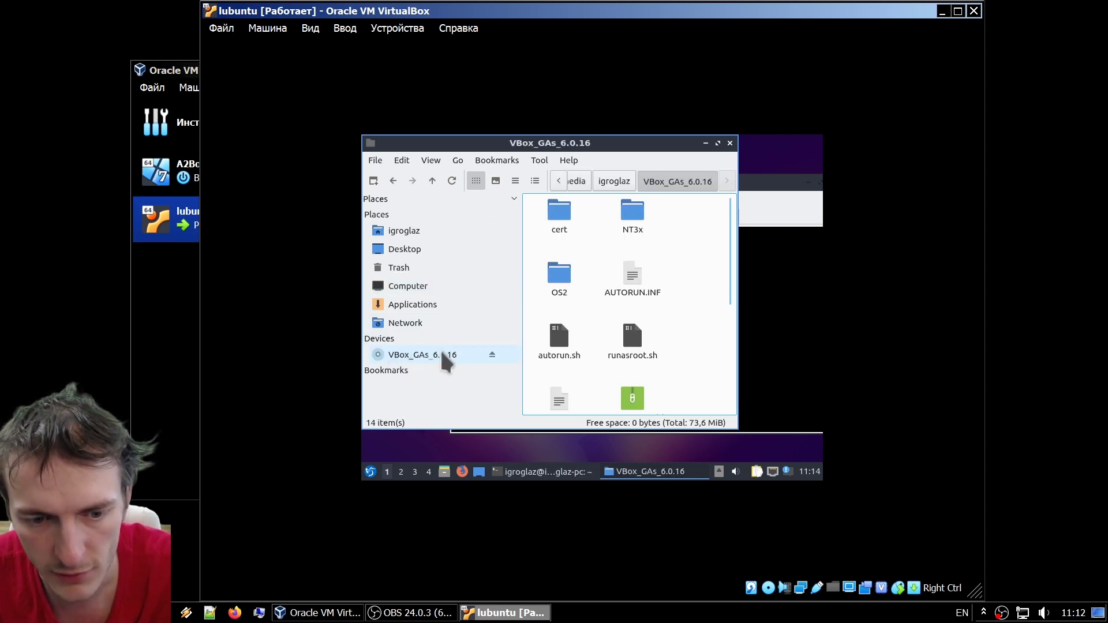
{"action": "left_click_drag", "start_coordinate": [614, 141], "coordinate": [455, 156]}
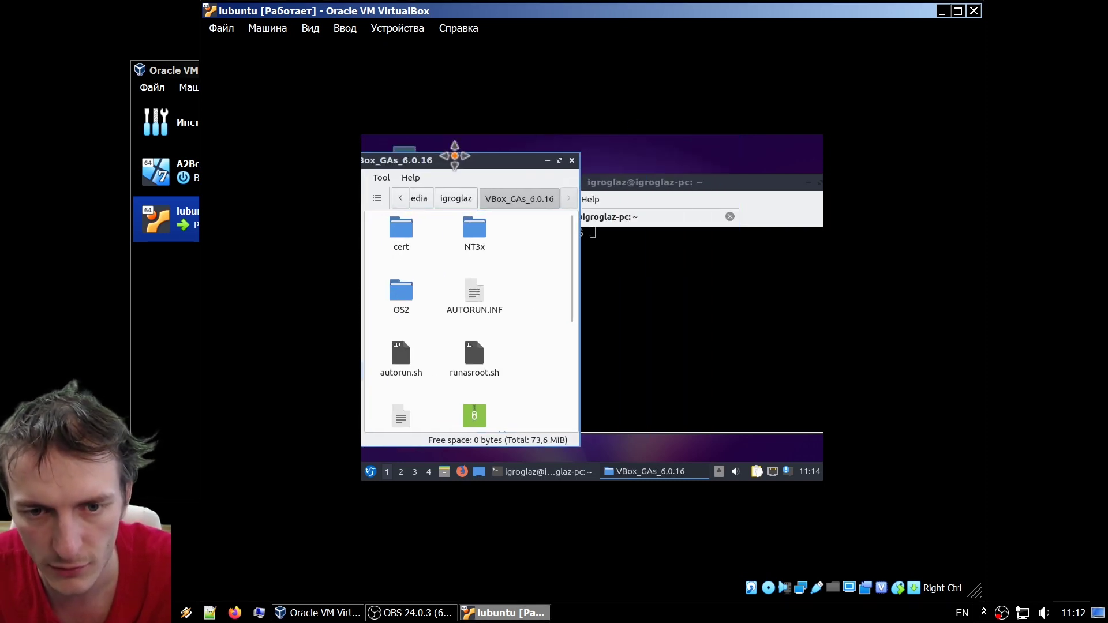
{"action": "scroll", "coordinate": [571, 288], "scroll_direction": "down", "scroll_amount": 3}
{"action": "scroll", "coordinate": [559, 346], "scroll_direction": "down", "scroll_amount": 2}
{"action": "left_click", "coordinate": [489, 307]}
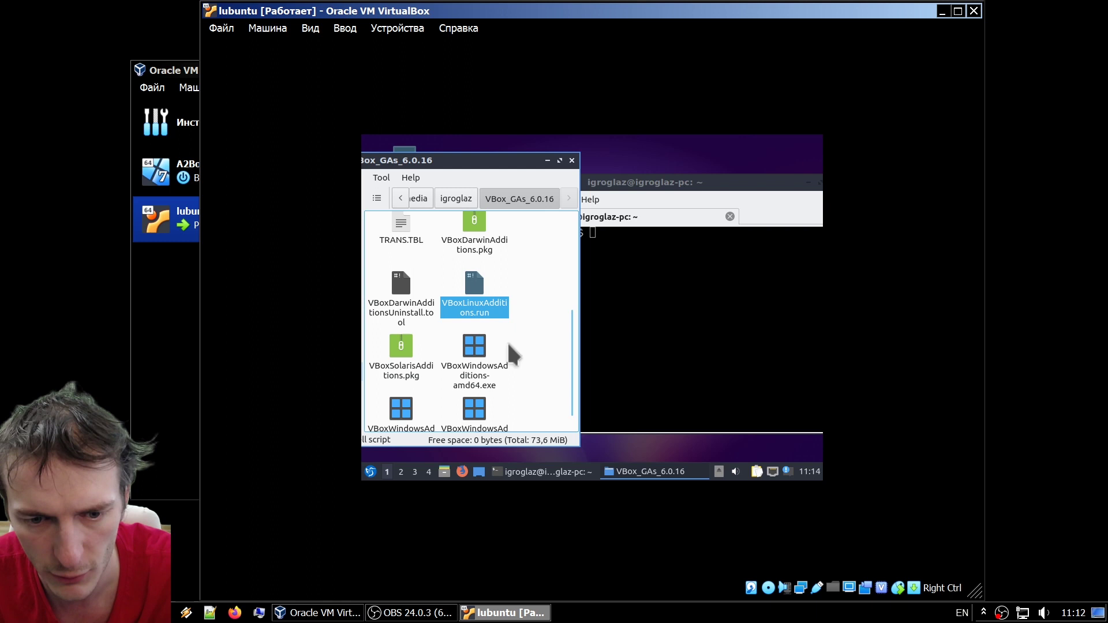
{"action": "left_click", "coordinate": [480, 363]}
{"action": "scroll", "coordinate": [536, 377], "scroll_direction": "down", "scroll_amount": 1}
{"action": "left_click_drag", "start_coordinate": [475, 283], "coordinate": [660, 282]}
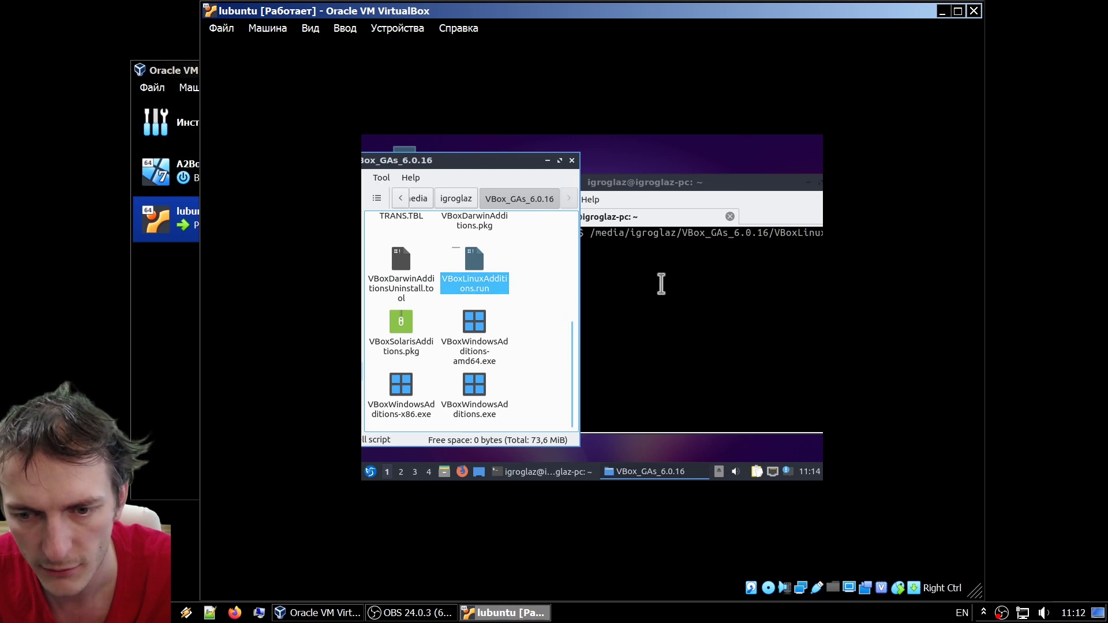
{"action": "left_click", "coordinate": [661, 282]}
{"action": "left_click_drag", "start_coordinate": [641, 184], "coordinate": [575, 215]}
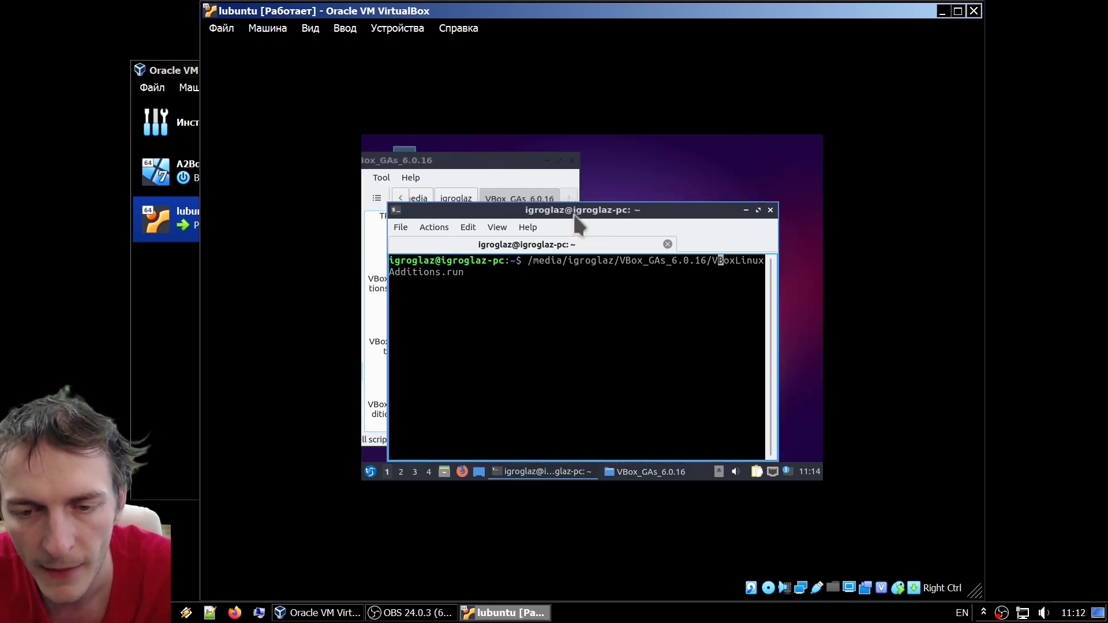
Step: Prefix the VBoxLinuxAdditions.run path with sudo sh and run the Guest Additions installer, entering the account password
{"action": "key", "text": "Left"}
{"action": "key", "text": "Left"}
{"action": "key", "text": "Left"}
{"action": "key", "text": "Left"}
{"action": "key", "text": "Left"}
{"action": "key", "text": "Left"}
{"action": "key", "text": "Left"}
{"action": "key", "text": "Left"}
{"action": "key", "text": "Left"}
{"action": "key", "text": "Left"}
{"action": "key", "text": "Left"}
{"action": "key", "text": "Left"}
{"action": "key", "text": "Left"}
{"action": "key", "text": "Left"}
{"action": "key", "text": "Left"}
{"action": "key", "text": "Left"}
{"action": "key", "text": "Left"}
{"action": "type", "text": "sudo sh"}
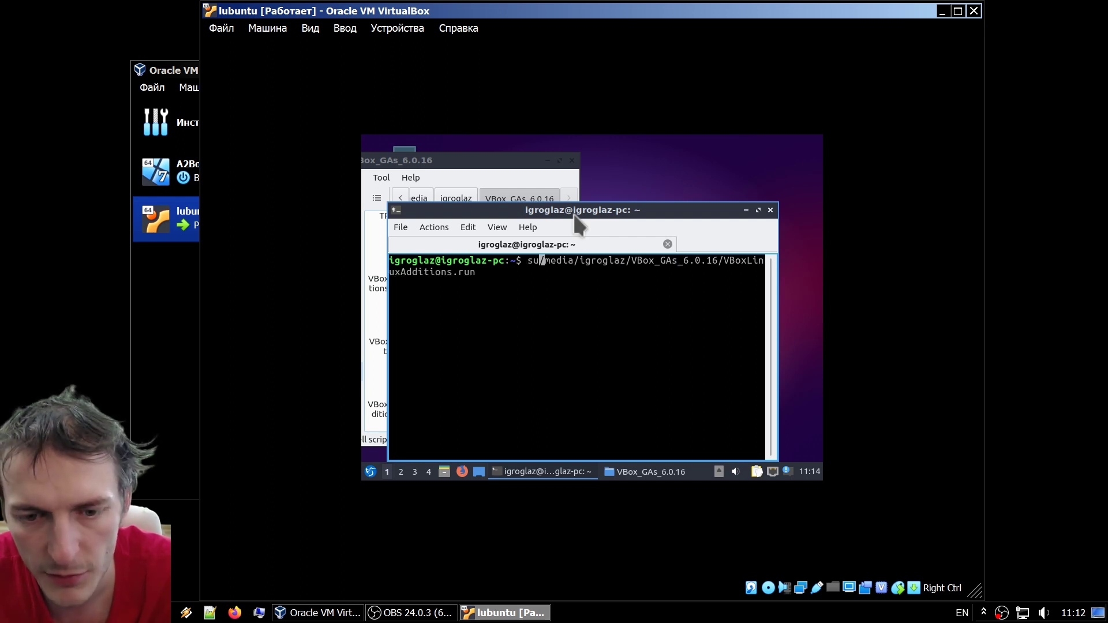
{"action": "key", "text": "Return"}
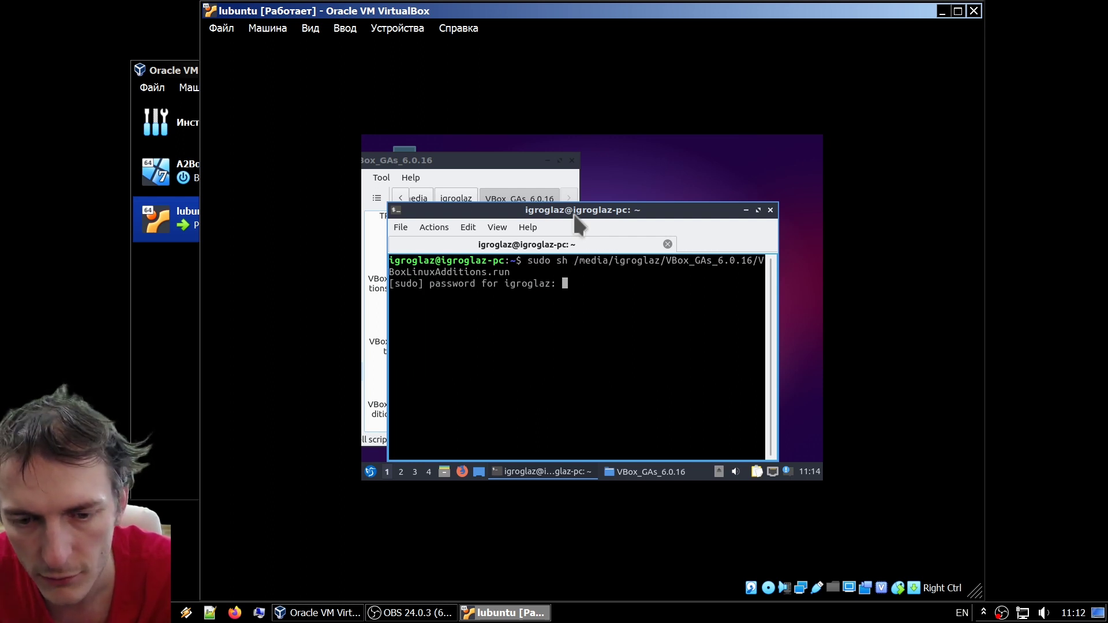
{"action": "key", "text": "Return"}
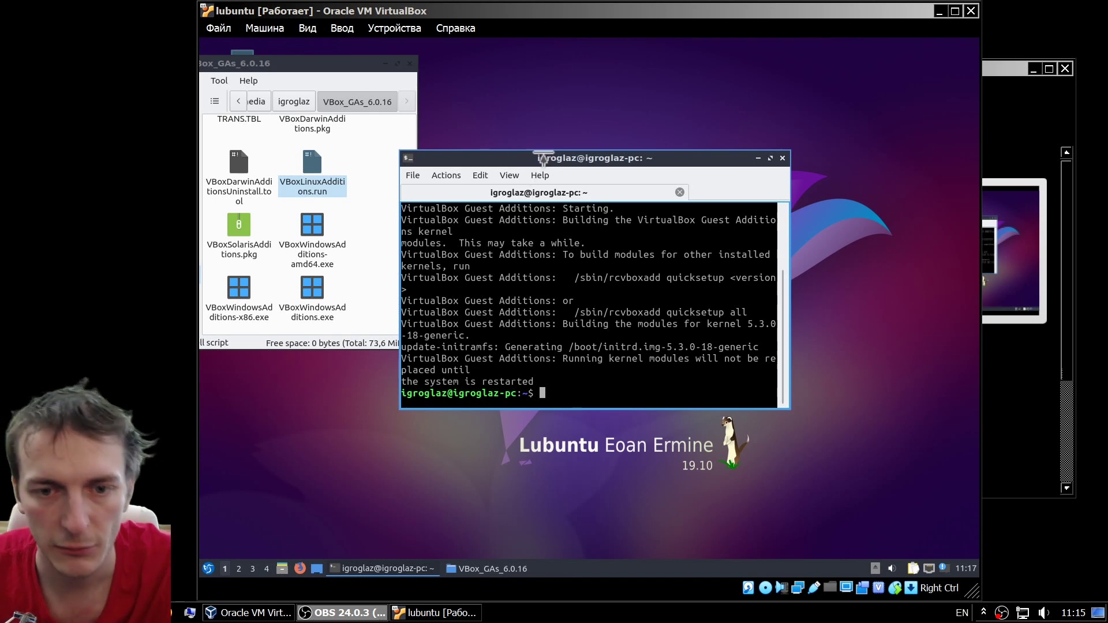
Step: Keep the terminal open and restart the guest system with the reboot command
{"action": "left_click_drag", "start_coordinate": [548, 156], "coordinate": [573, 140]}
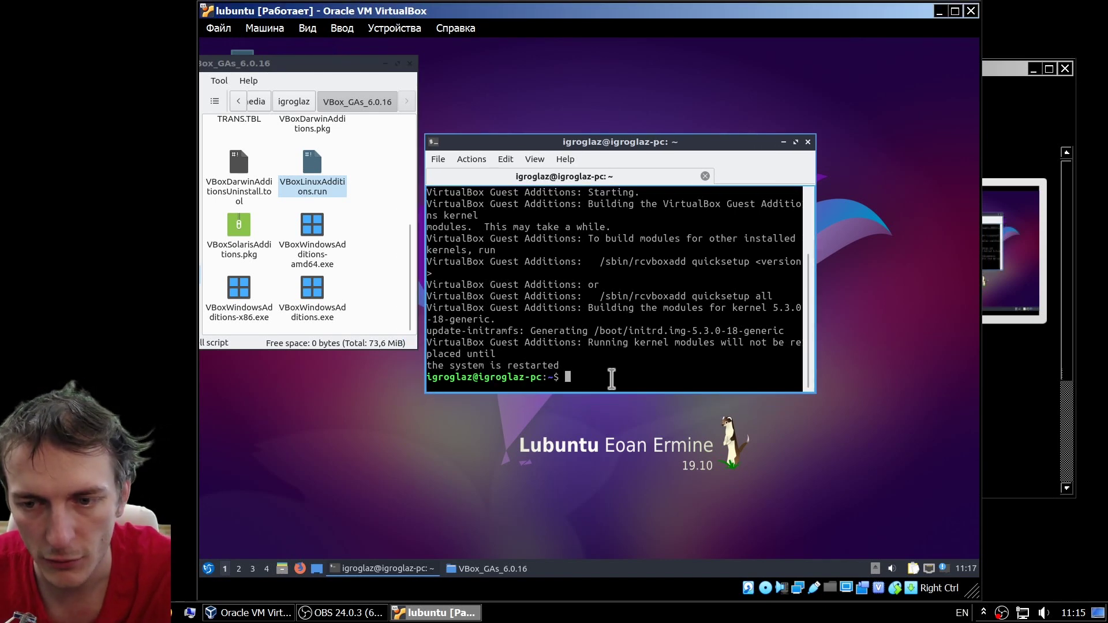
{"action": "left_click", "coordinate": [808, 142]}
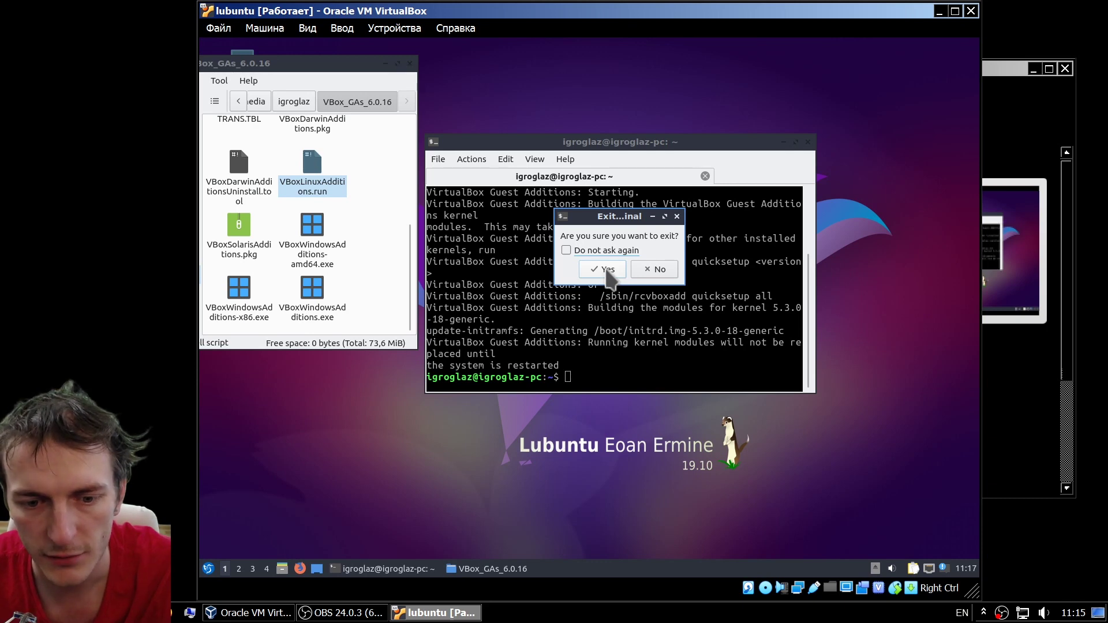
{"action": "left_click", "coordinate": [654, 269]}
{"action": "type", "text": "re"}
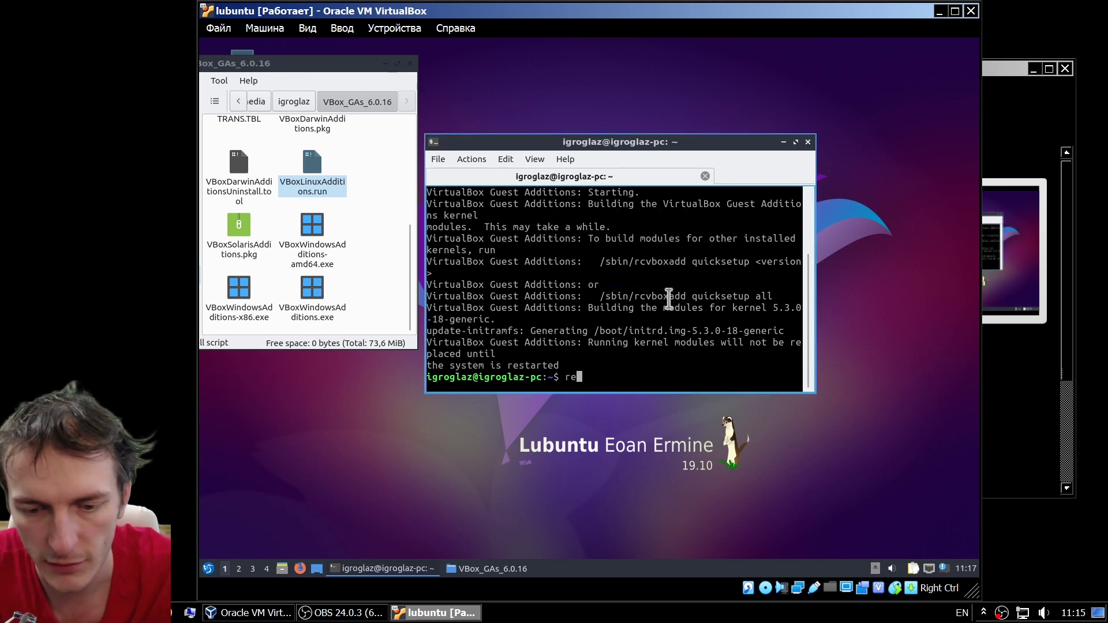
{"action": "type", "text": "boot"}
{"action": "key", "text": "Return"}
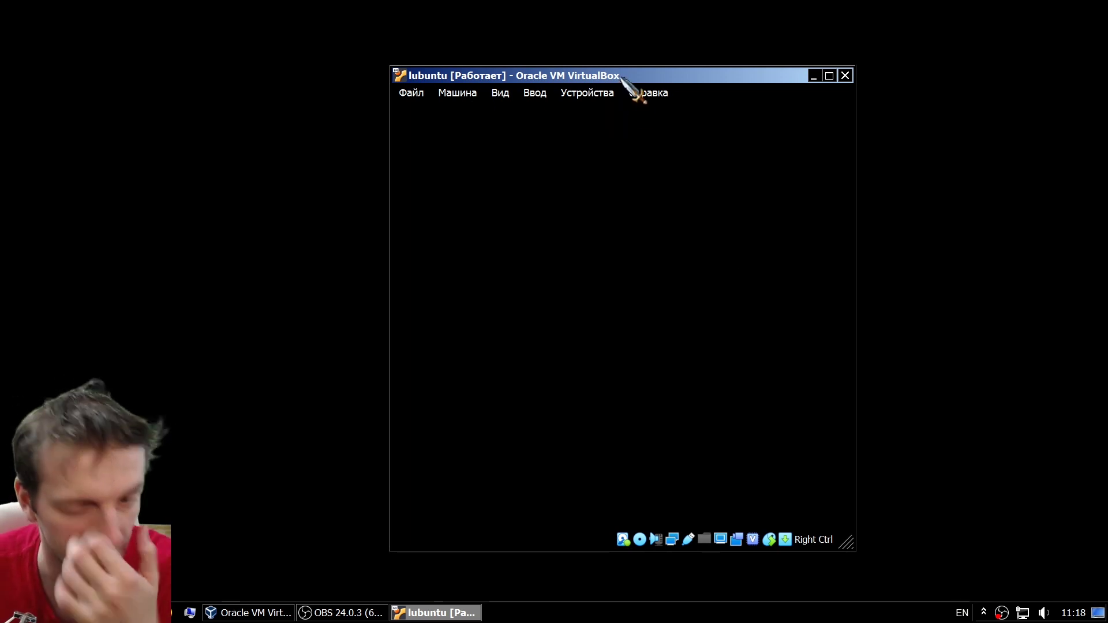
Step: Reposition the lubuntu machine window and request a 1920x1080 resolution for its virtual screen 1
{"action": "left_click_drag", "start_coordinate": [620, 76], "coordinate": [664, 121]}
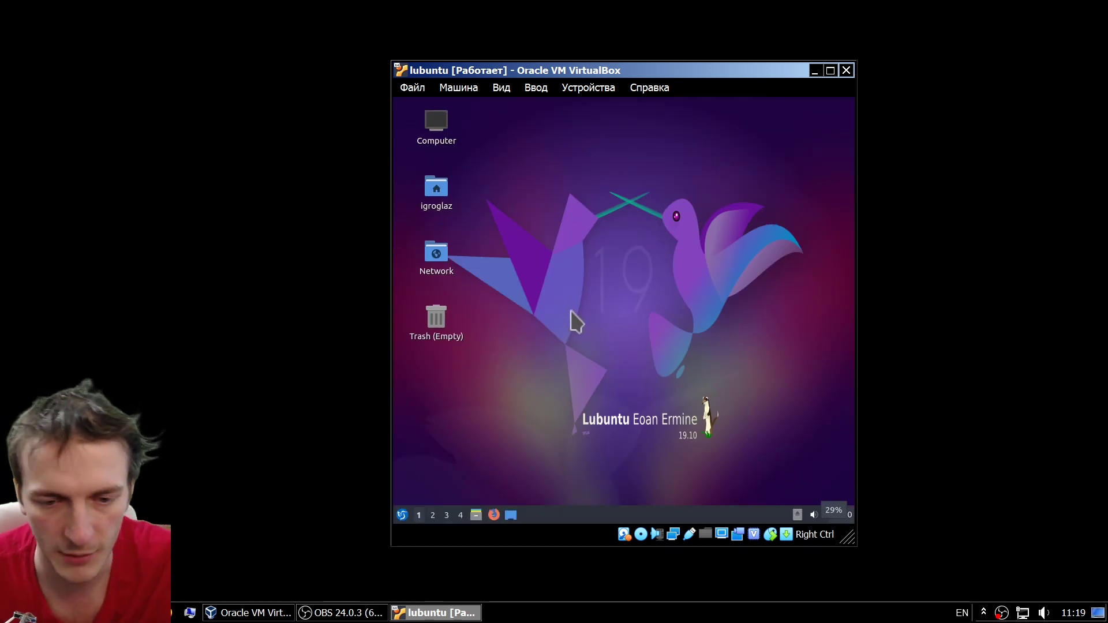
{"action": "left_click", "coordinate": [500, 90]}
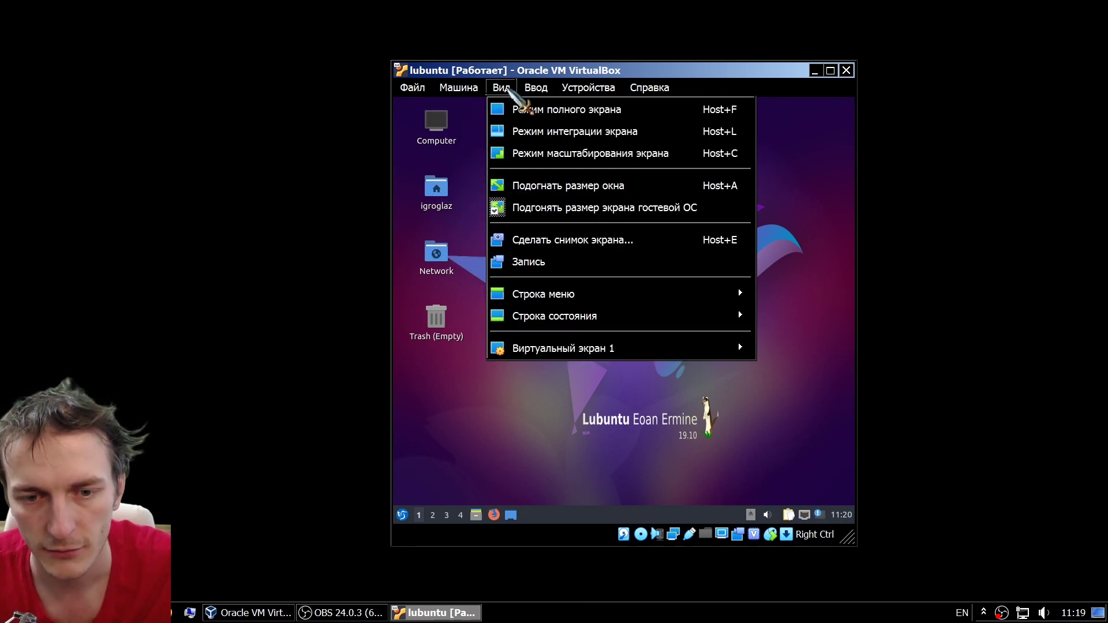
{"action": "mouse_move", "coordinate": [584, 350]}
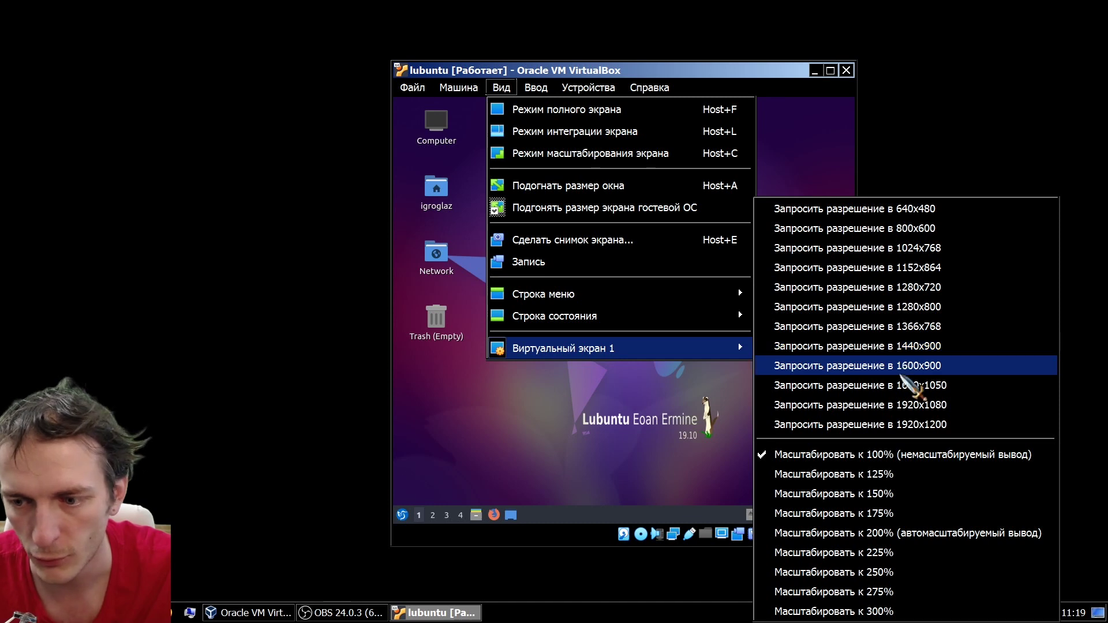
{"action": "left_click", "coordinate": [912, 405]}
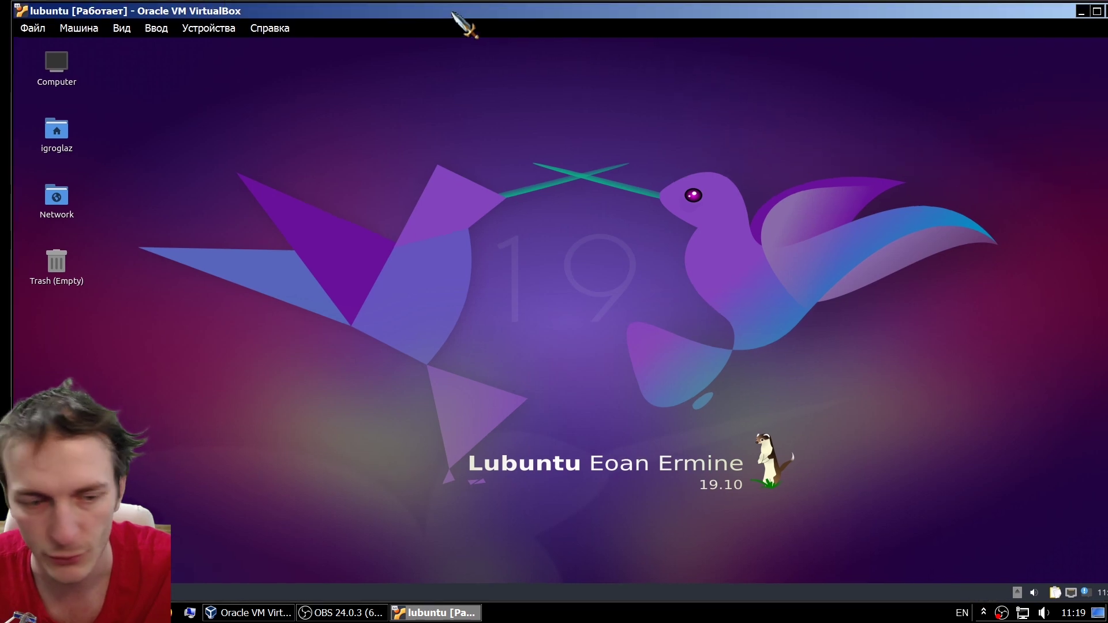
{"action": "left_click", "coordinate": [115, 29]}
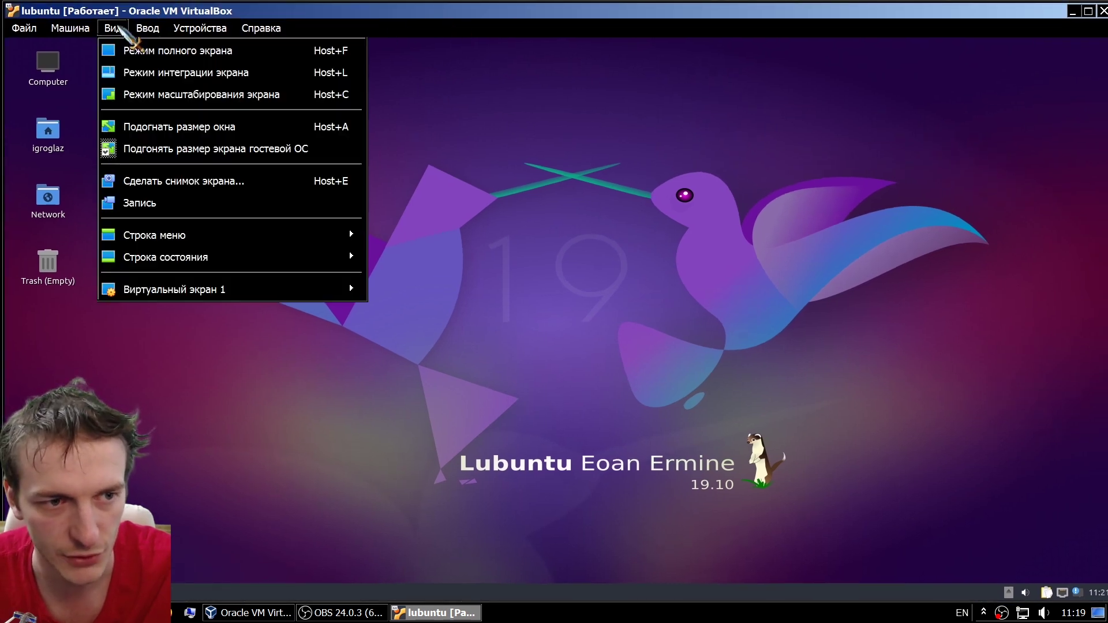
{"action": "left_click", "coordinate": [267, 336]}
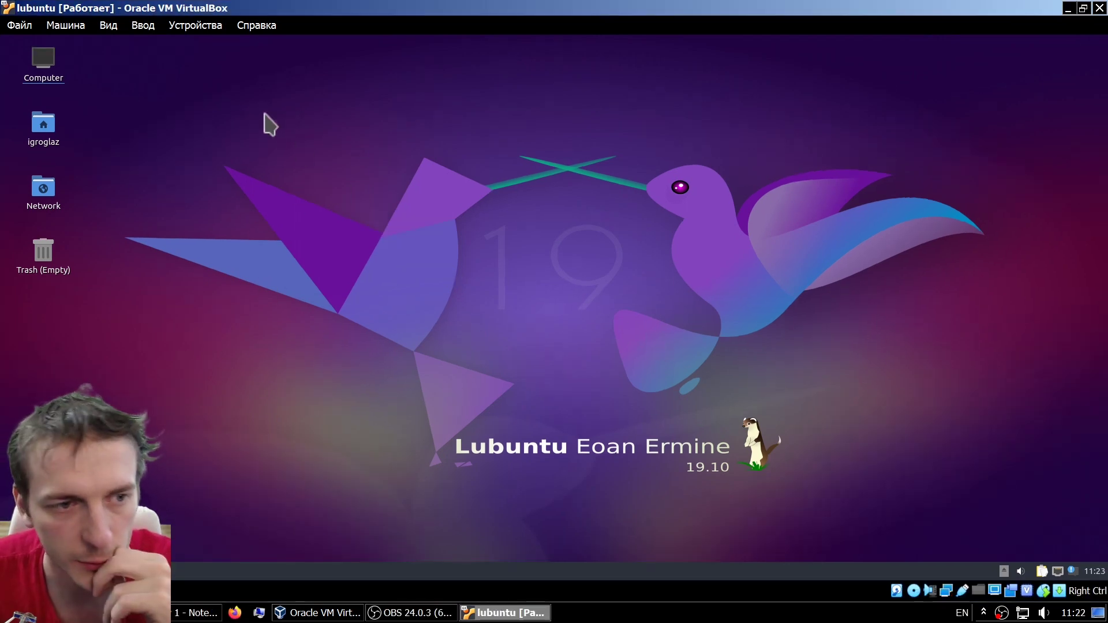
Step: Set the virtual machine's shared clipboard to bidirectional (Двунаправленный)
{"action": "left_click", "coordinate": [143, 27]}
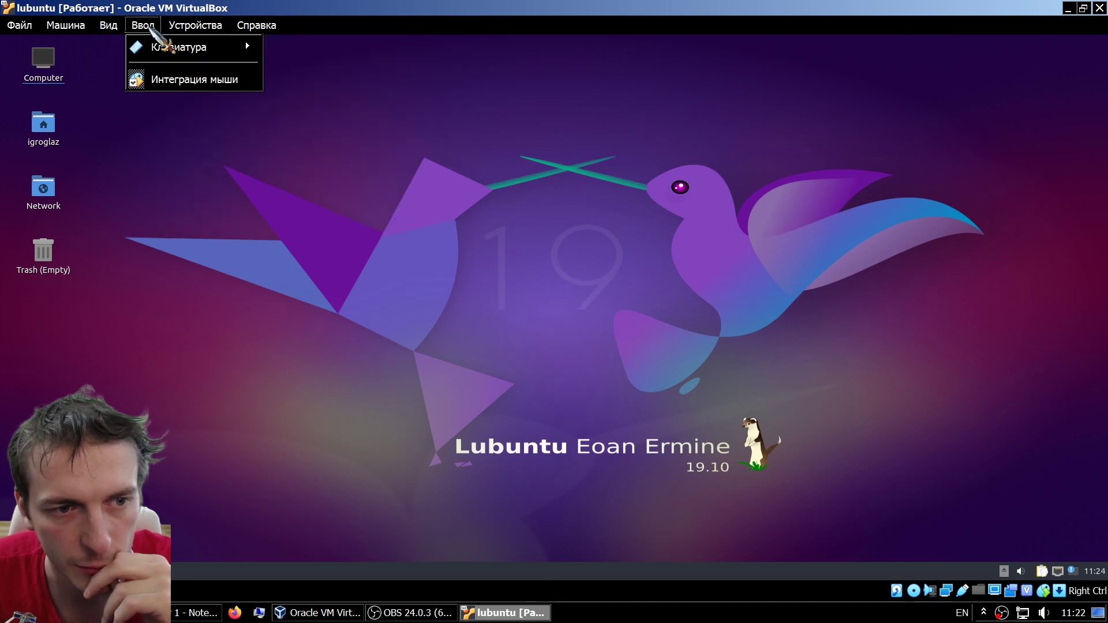
{"action": "mouse_move", "coordinate": [156, 56]}
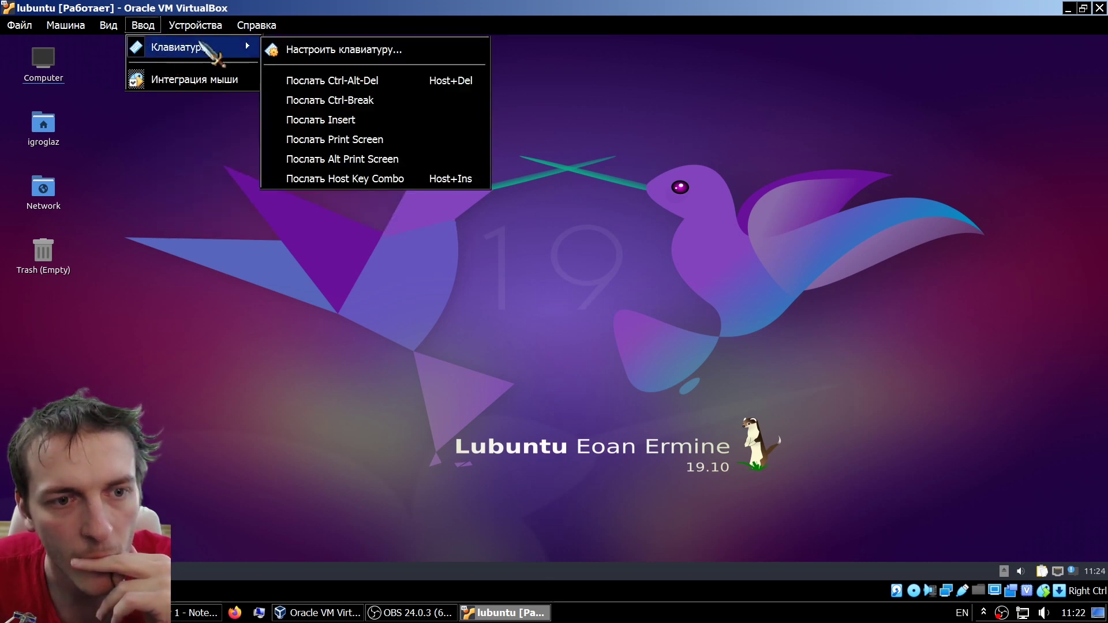
{"action": "mouse_move", "coordinate": [199, 26]}
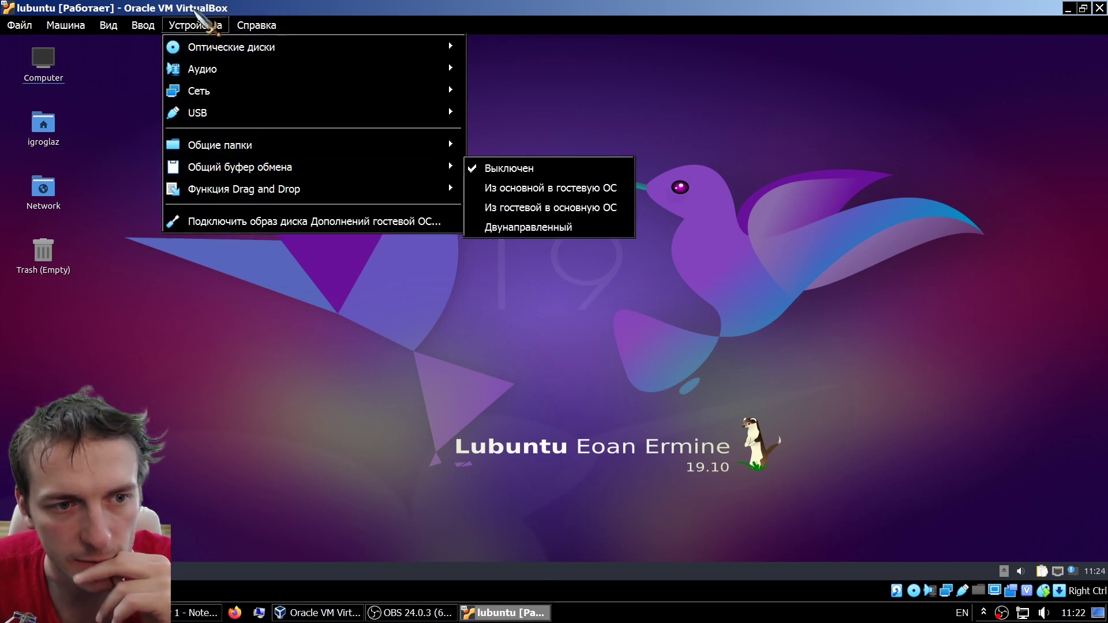
{"action": "mouse_move", "coordinate": [271, 170]}
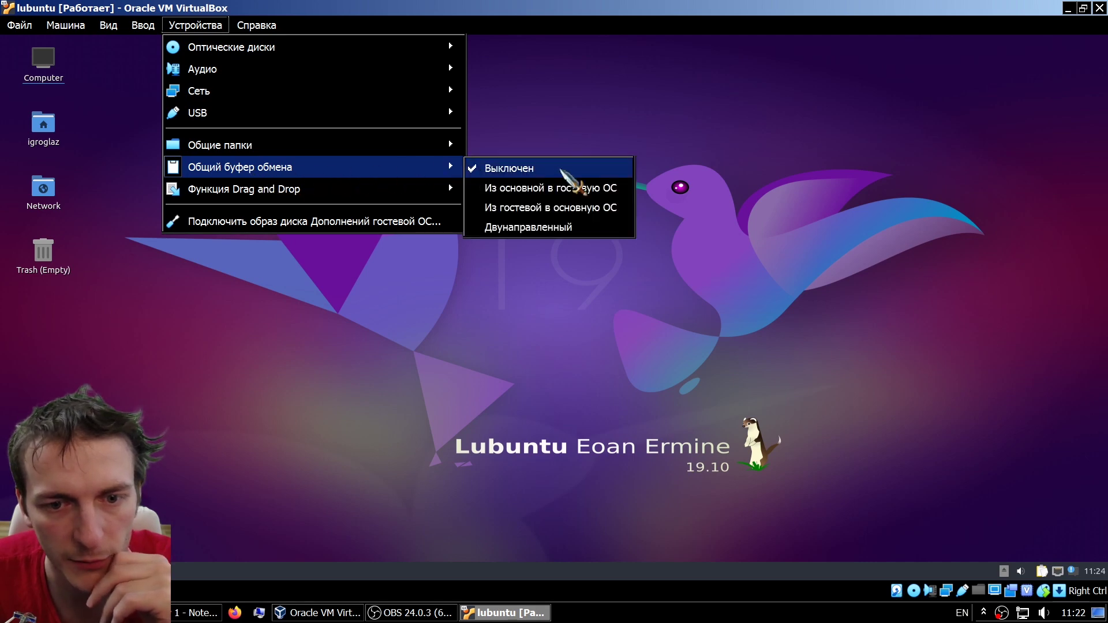
{"action": "left_click", "coordinate": [528, 228]}
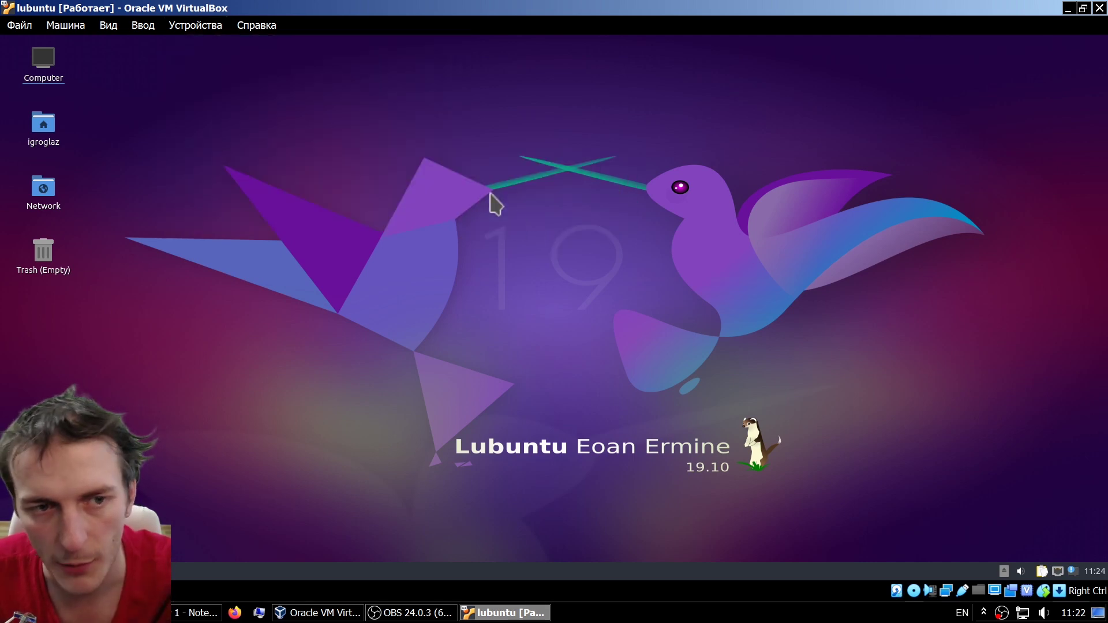
Step: Set the virtual machine's Drag and Drop function to bidirectional (Двунаправленный)
{"action": "left_click", "coordinate": [196, 29]}
{"action": "mouse_move", "coordinate": [267, 195]}
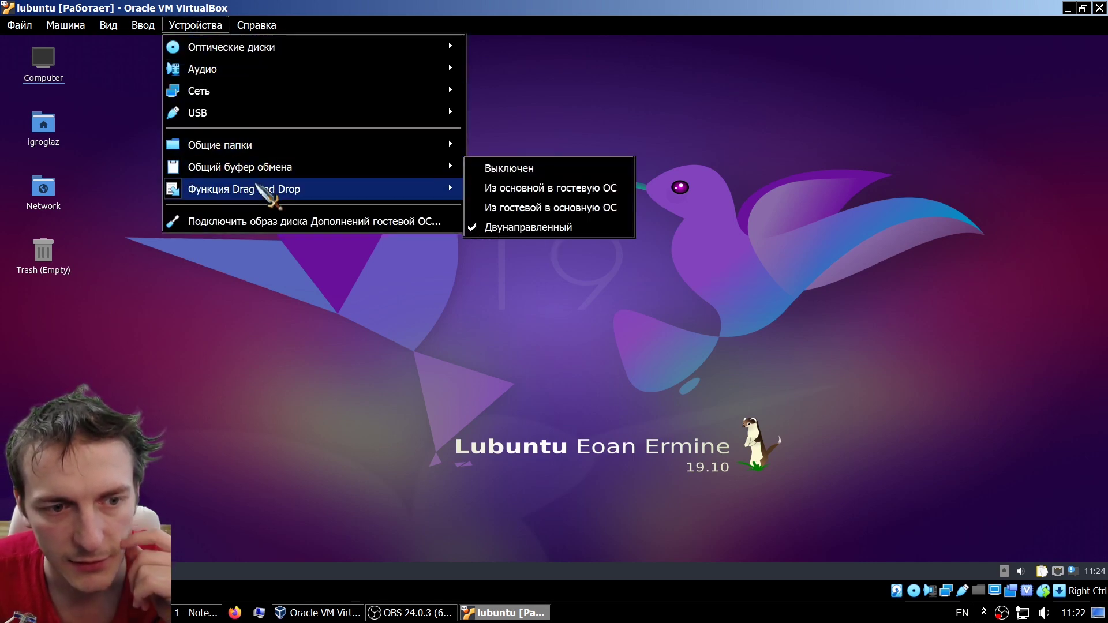
{"action": "left_click", "coordinate": [503, 250]}
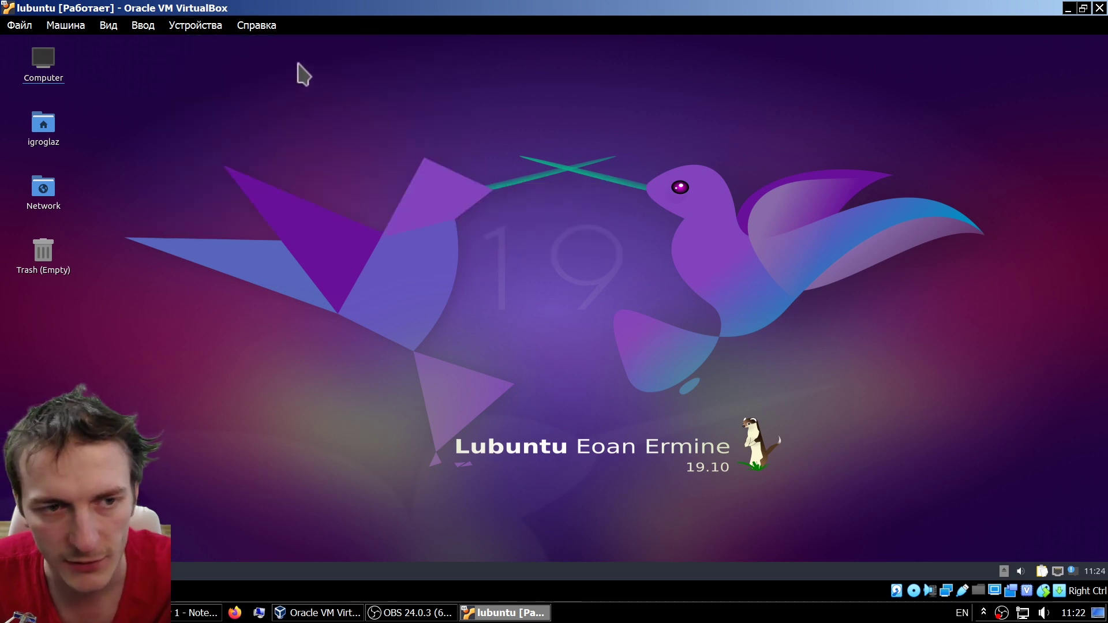
{"action": "left_click", "coordinate": [195, 26]}
{"action": "mouse_move", "coordinate": [267, 148]}
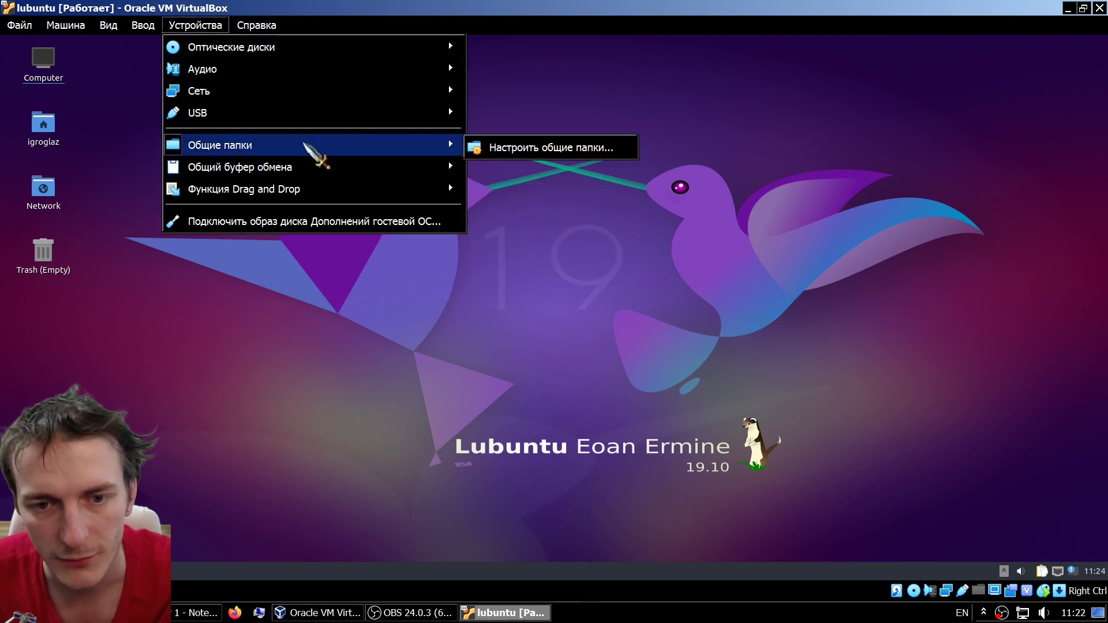
{"action": "left_click", "coordinate": [613, 329]}
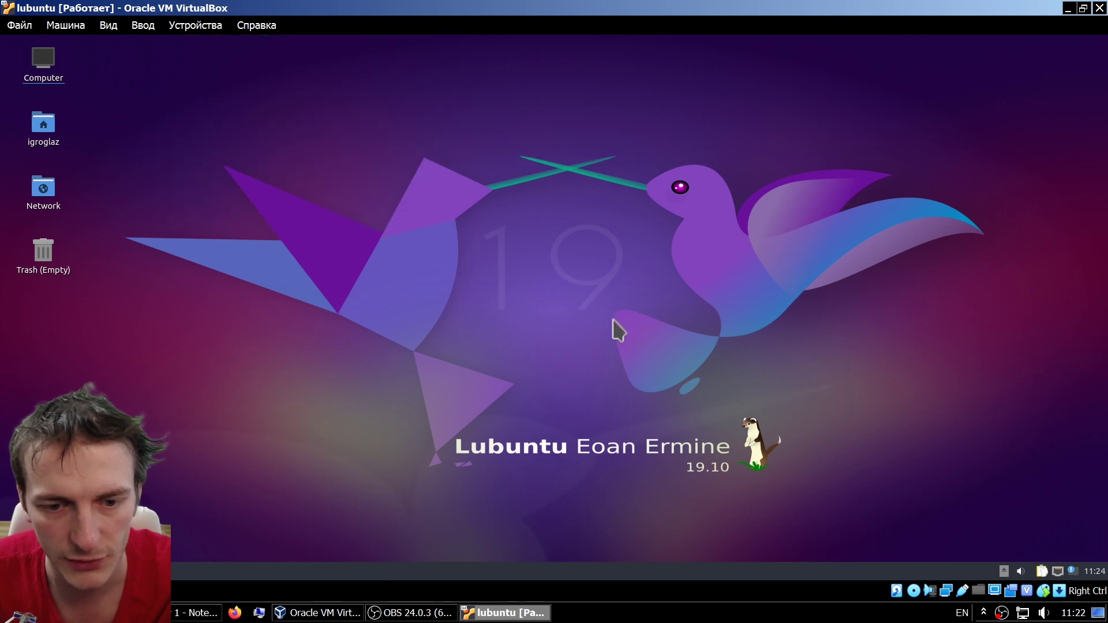
Step: Move the virtual machine window down to expose the host desktop and close Notepad++ without saving "new 1"
{"action": "left_click_drag", "start_coordinate": [615, 6], "coordinate": [658, 149]}
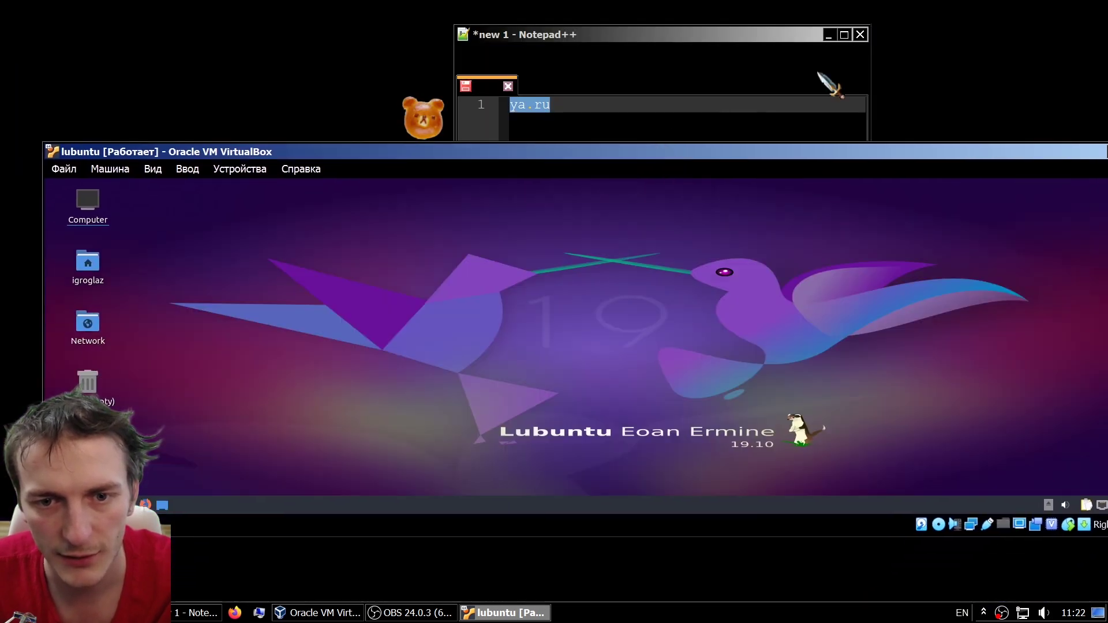
{"action": "left_click", "coordinate": [860, 35]}
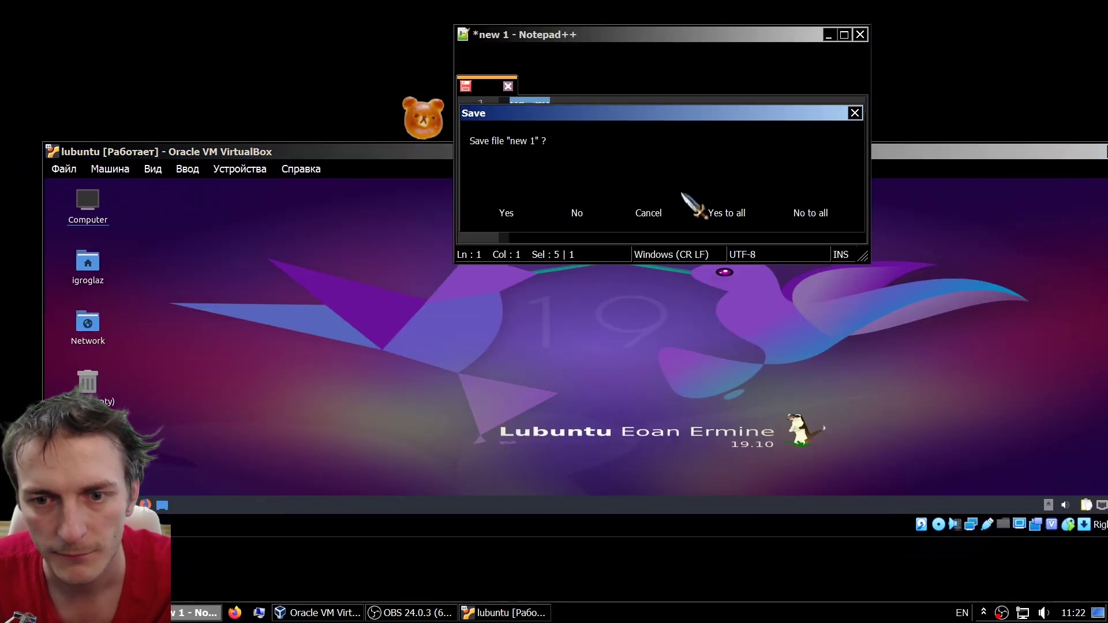
{"action": "left_click", "coordinate": [578, 214]}
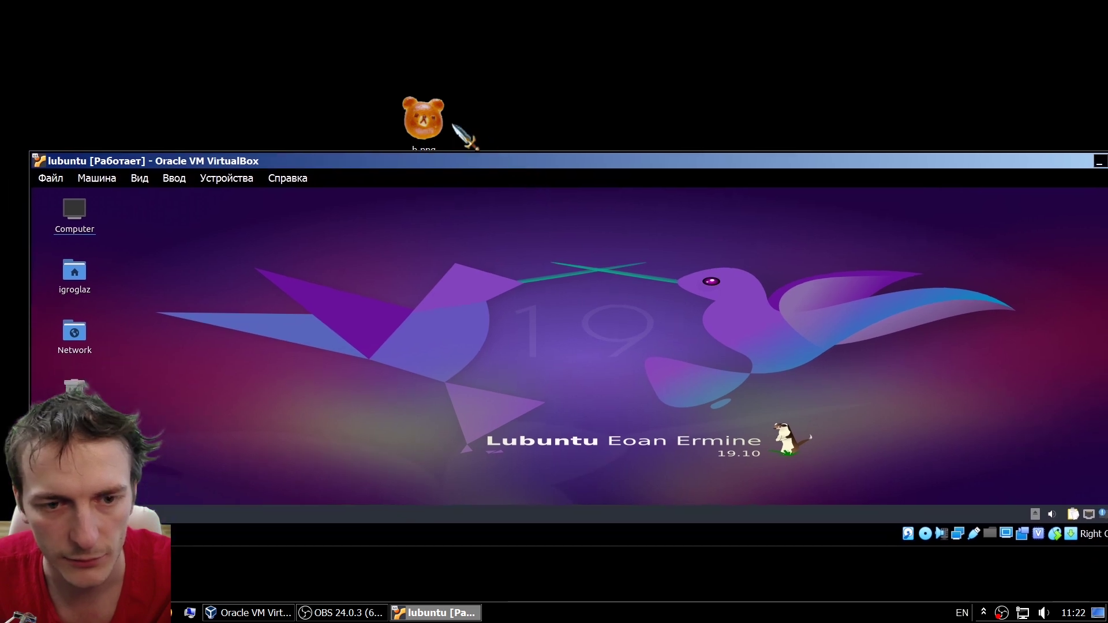
Step: Copy b.png from the host desktop onto the Lubuntu guest desktop and select the copied file
{"action": "left_click", "coordinate": [431, 126]}
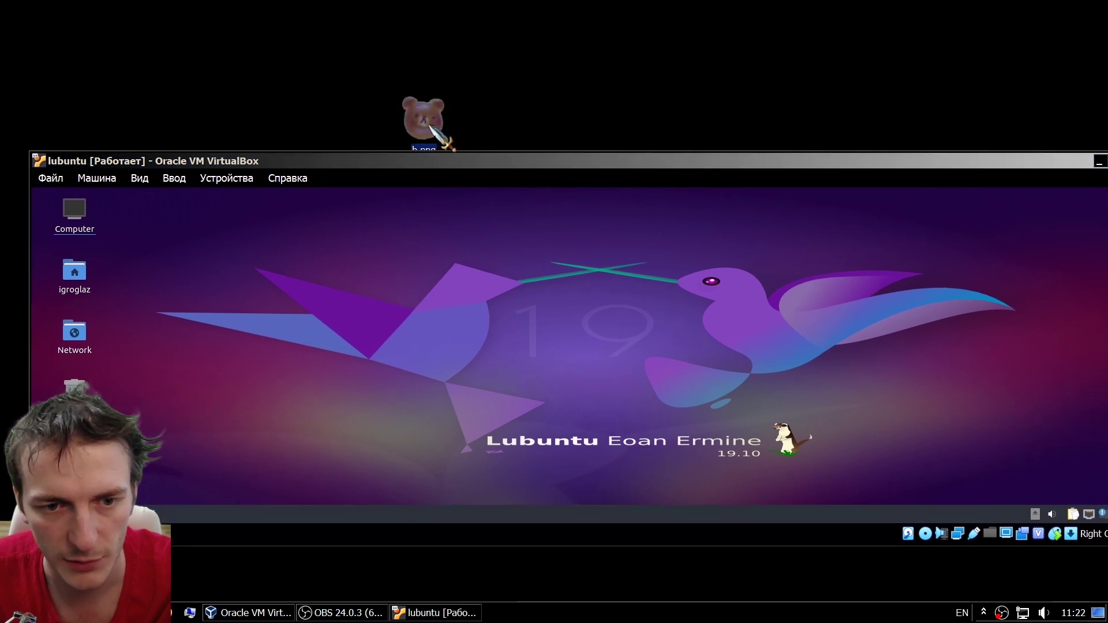
{"action": "left_click_drag", "start_coordinate": [460, 328], "coordinate": [462, 328]}
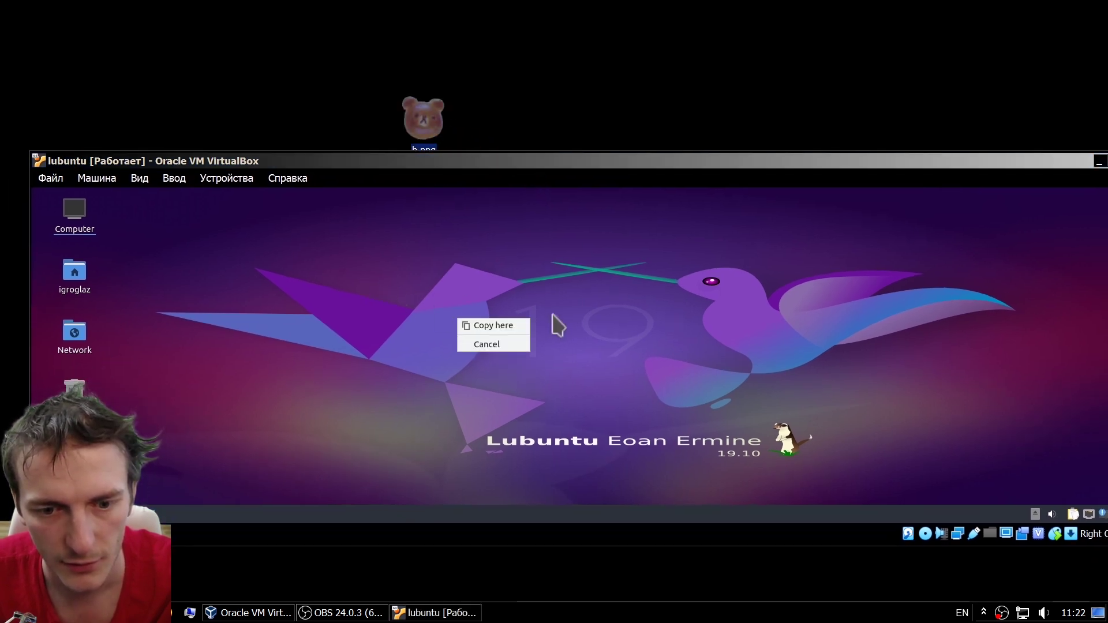
{"action": "left_click", "coordinate": [493, 326]}
{"action": "left_click", "coordinate": [228, 214]}
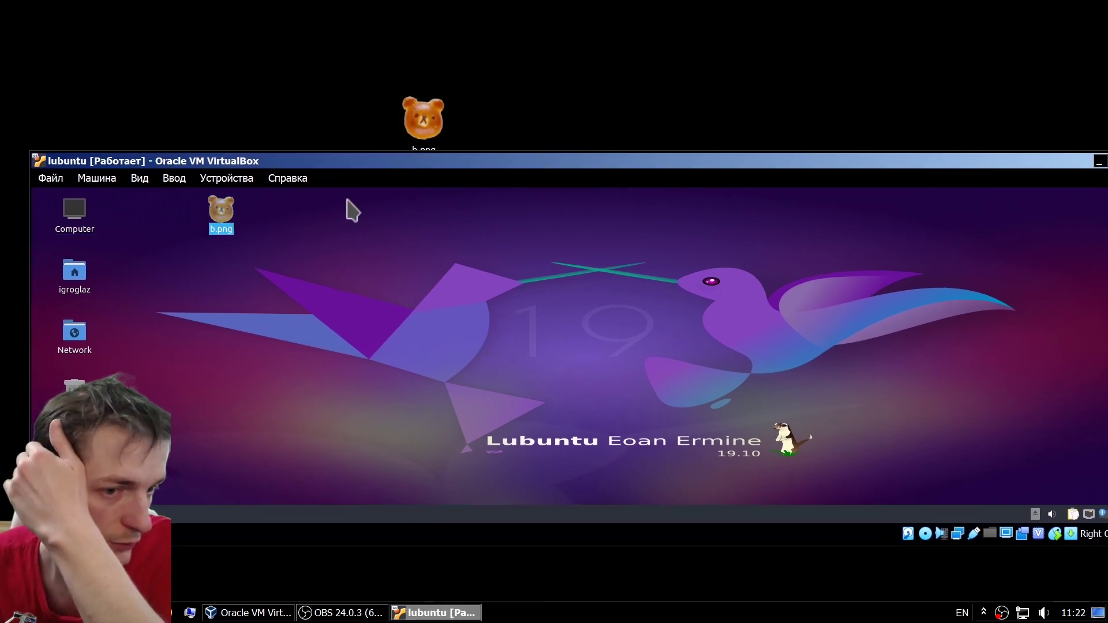
Step: Move the b.png icon to another spot on the host desktop and maximize the virtual machine window
{"action": "left_click", "coordinate": [471, 118]}
{"action": "left_click_drag", "start_coordinate": [450, 36], "coordinate": [568, 116]}
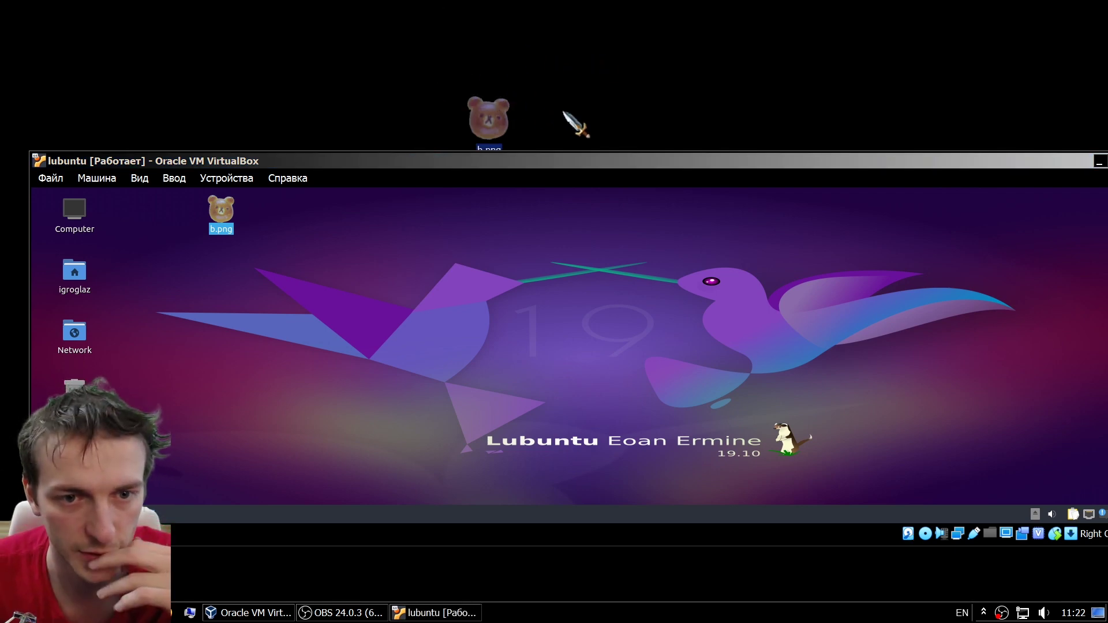
{"action": "double_click", "coordinate": [551, 163]}
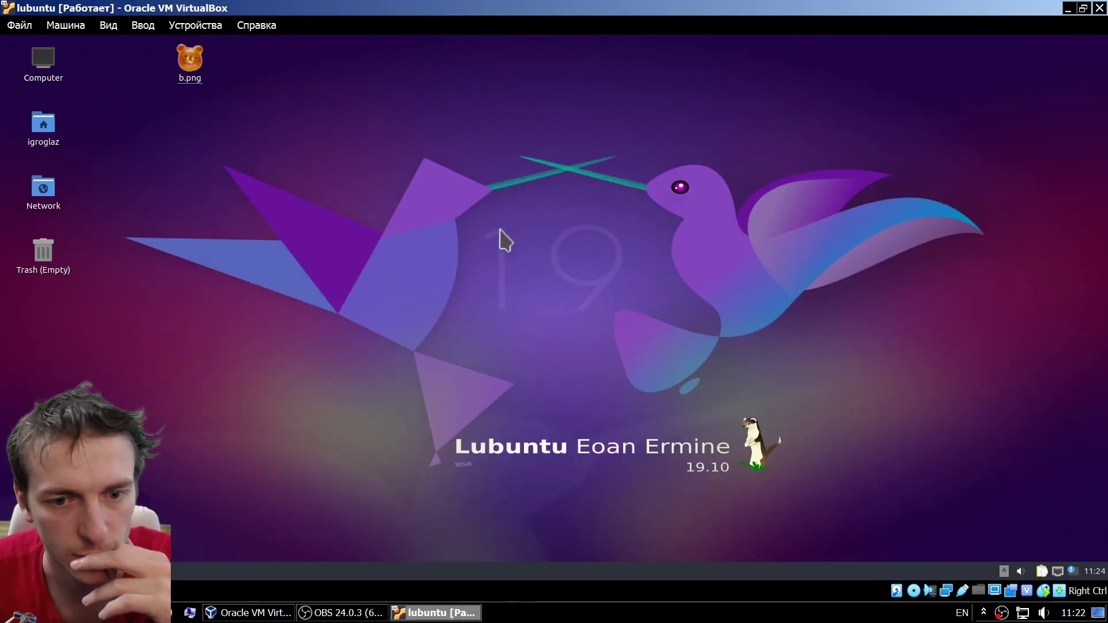
Step: Move b.png closer to the centre of the guest desktop and leave the virtual machine window maximized
{"action": "left_click_drag", "start_coordinate": [180, 74], "coordinate": [329, 197]}
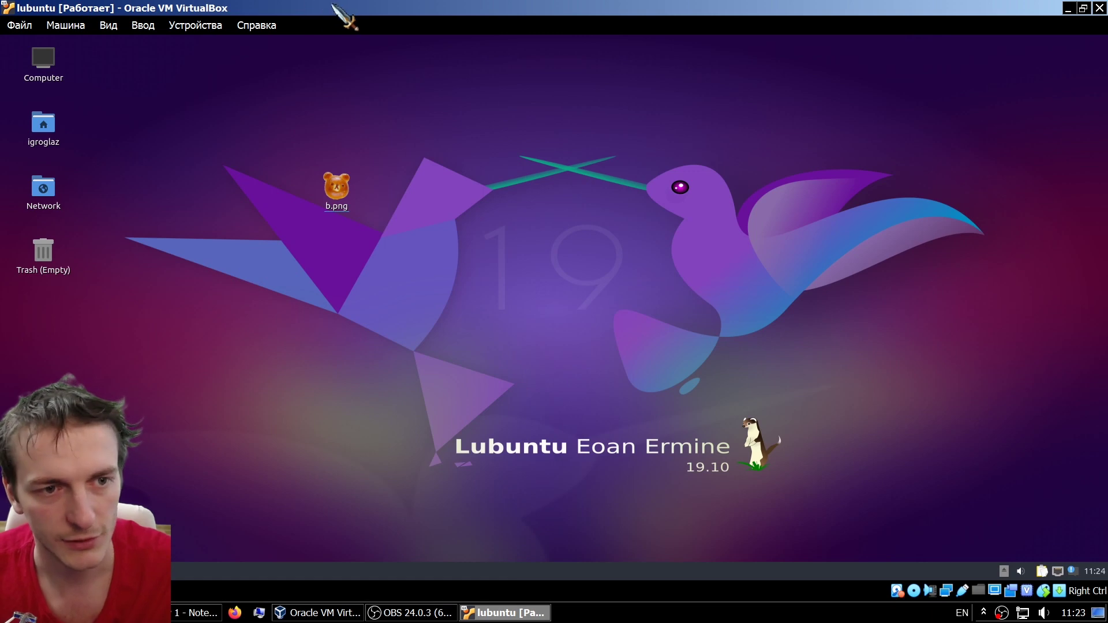
{"action": "left_click_drag", "start_coordinate": [336, 5], "coordinate": [368, 106]}
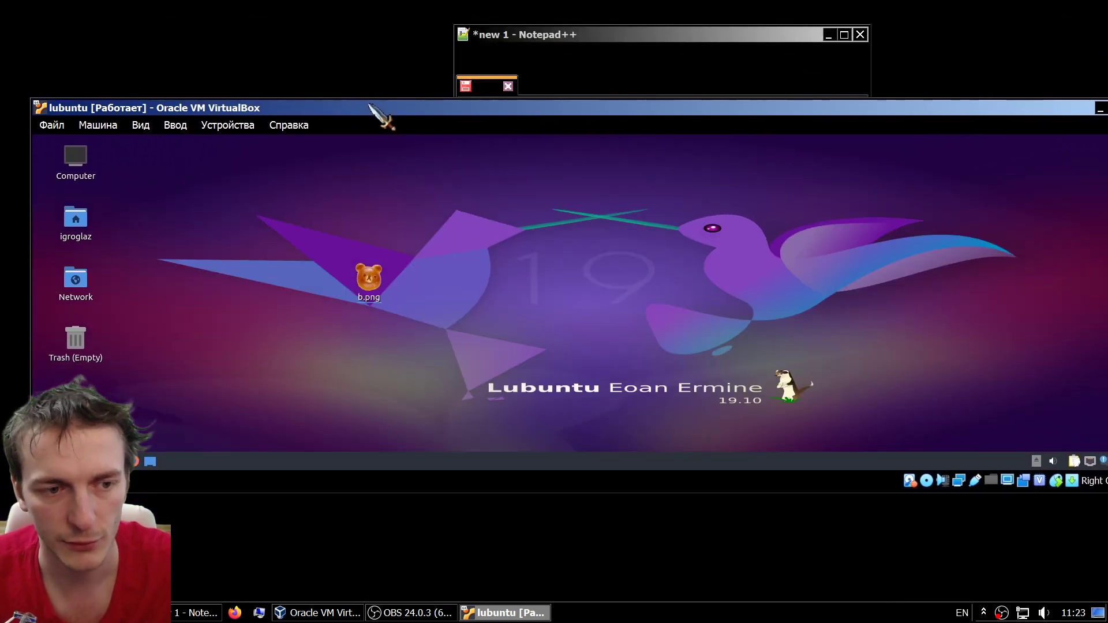
{"action": "double_click", "coordinate": [369, 105]}
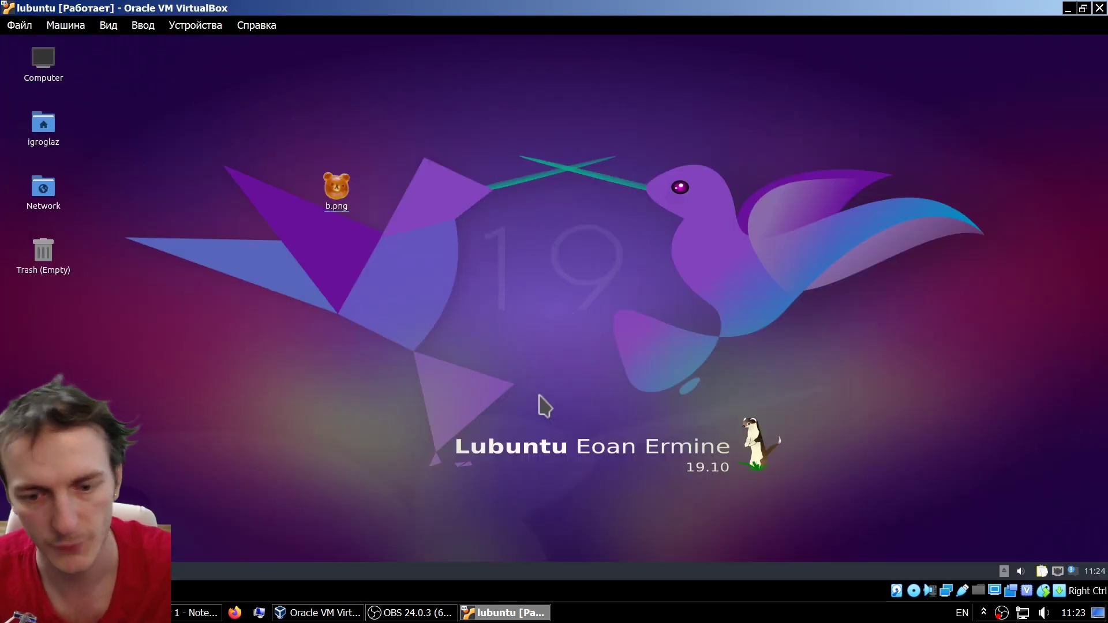